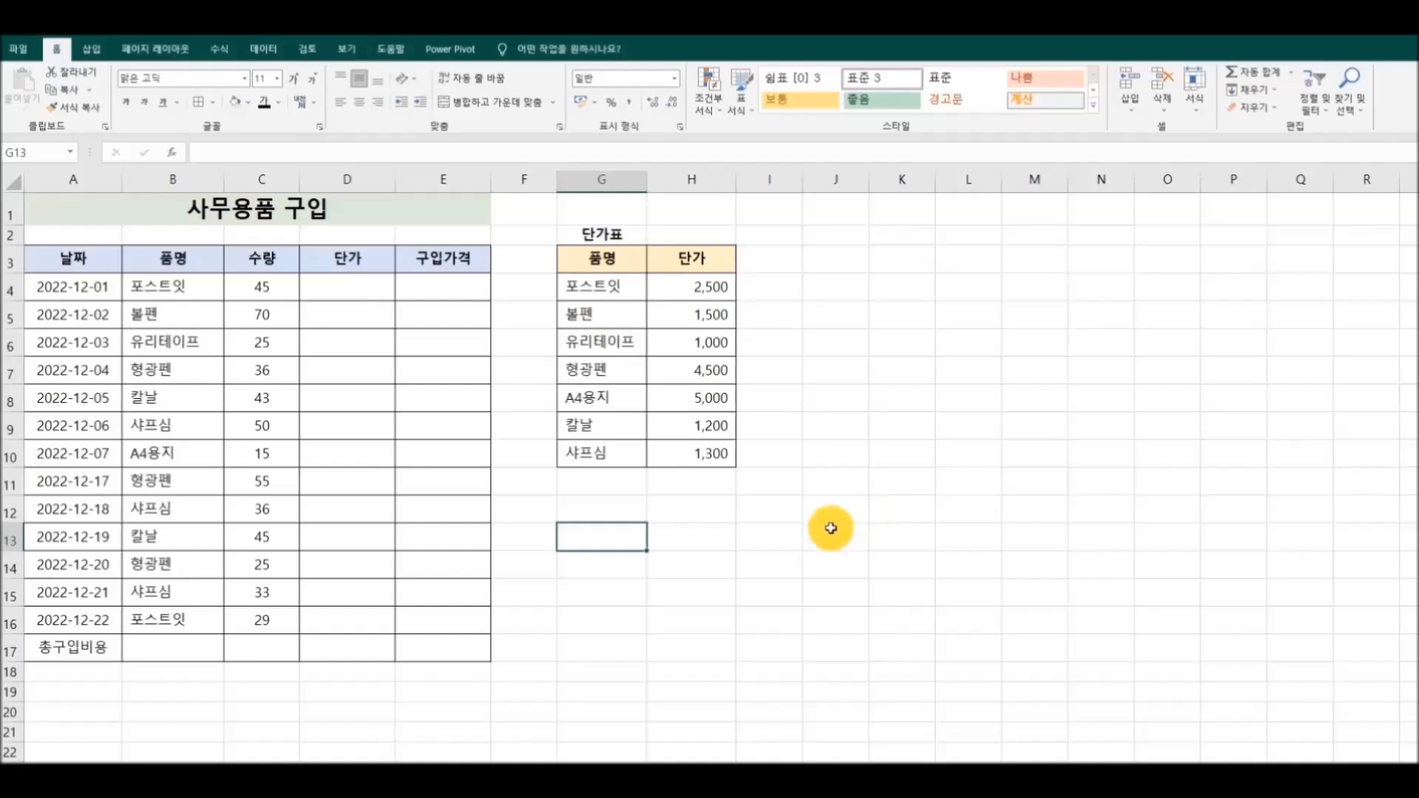
Step: Start a VLOOKUP function in D4 with B4 as the lookup value and the absolute range $G$4:$H$10 as the table array
click(353, 294)
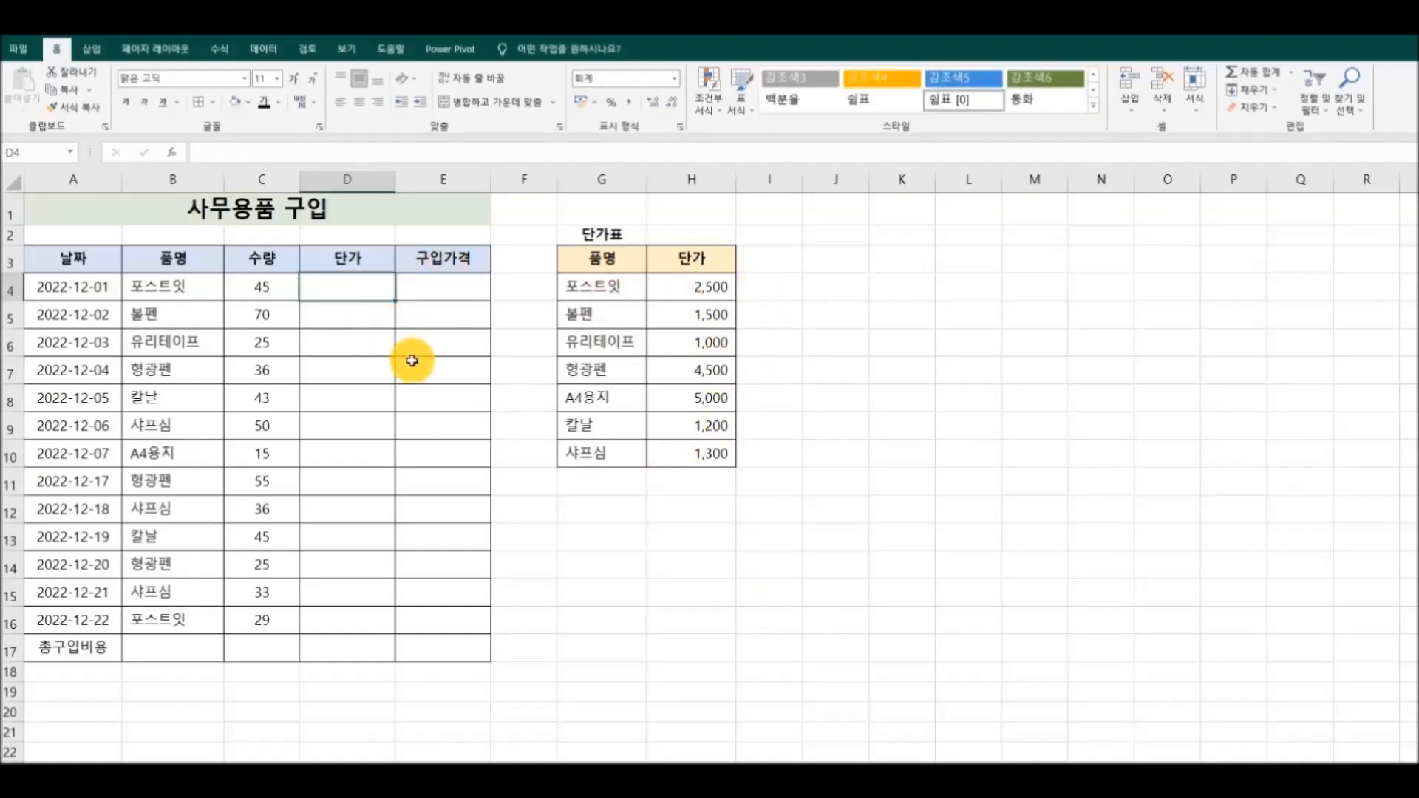
click(173, 154)
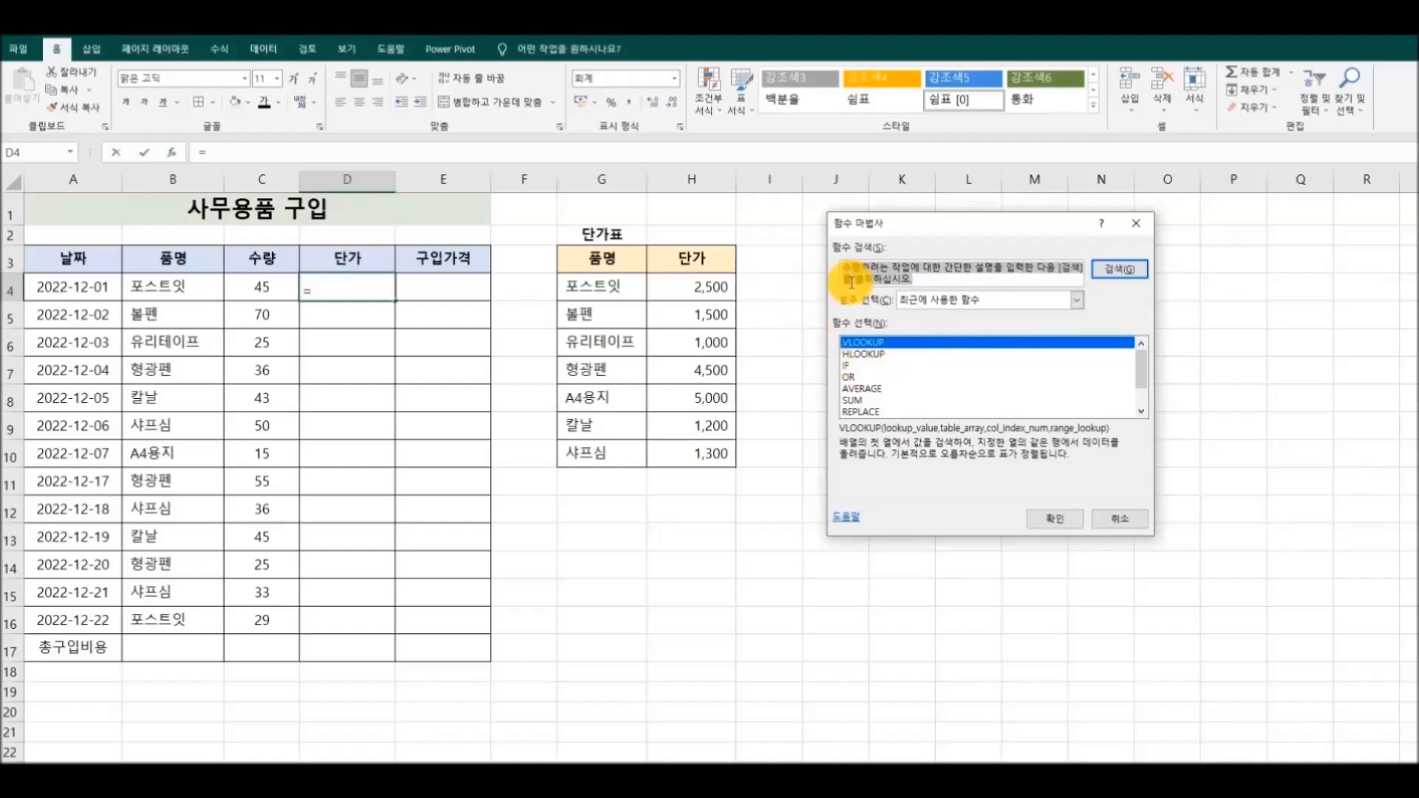
click(1055, 518)
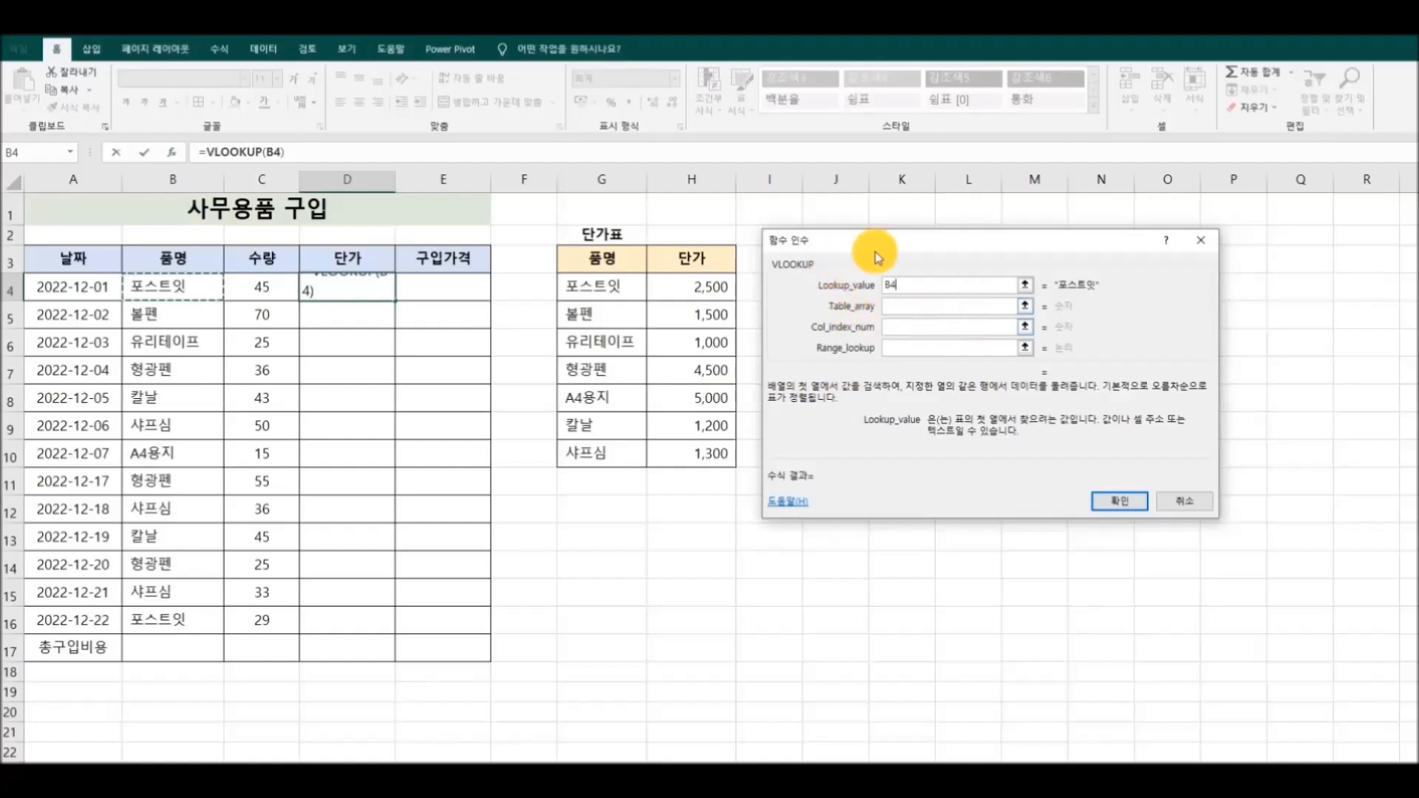
click(900, 305)
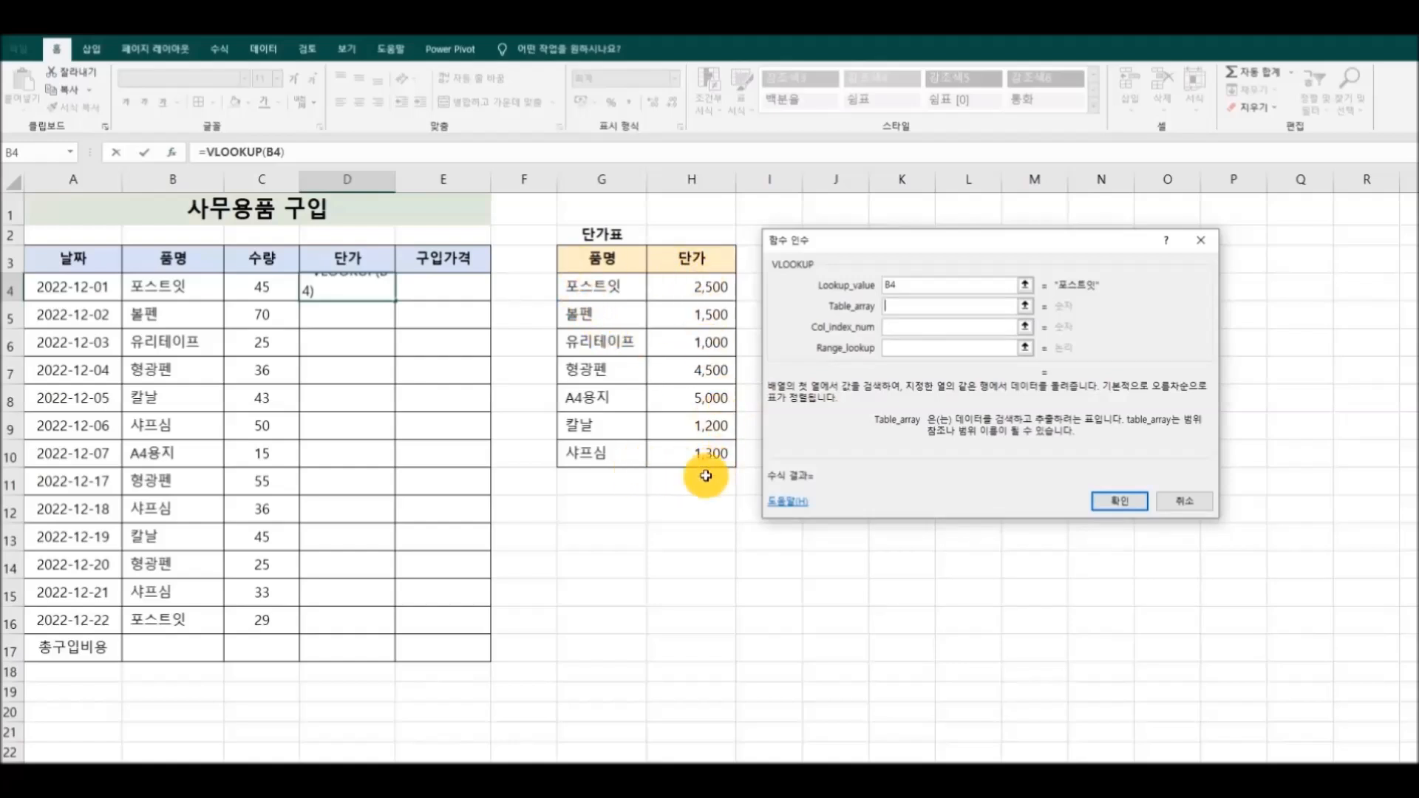
drag(609, 285, 696, 449)
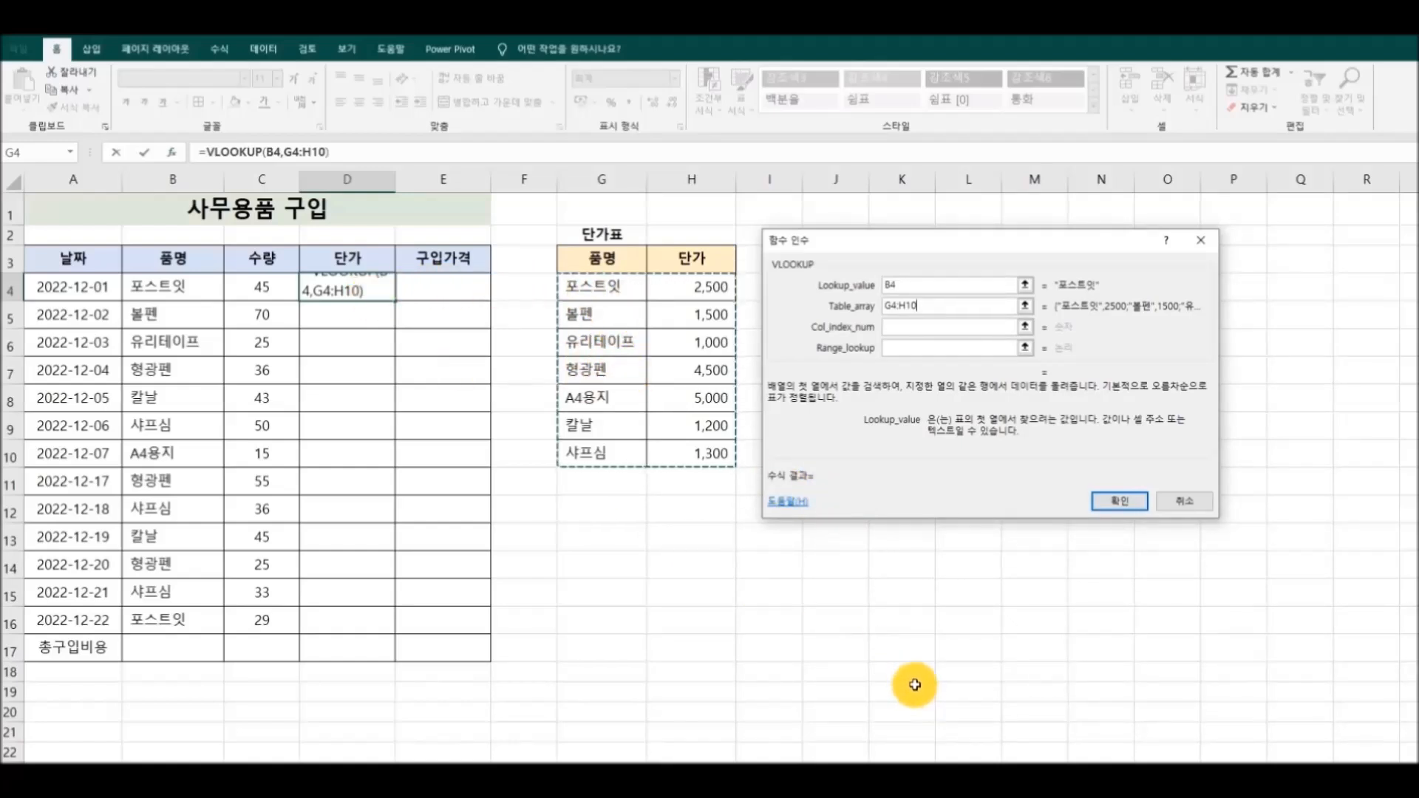
key(F4)
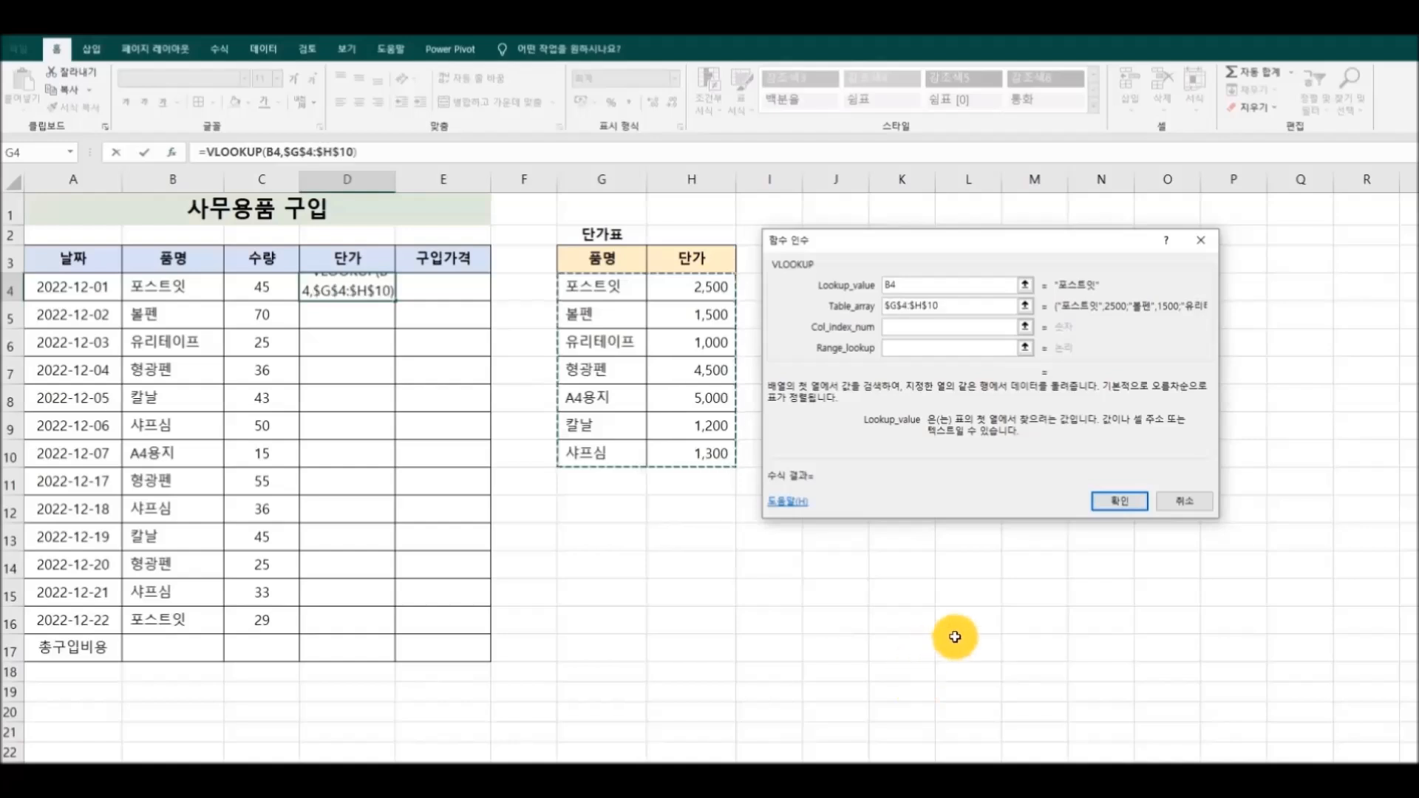
Step: Complete the VLOOKUP with column index 2 and range lookup 0, and fill the formula down to D16
click(897, 326)
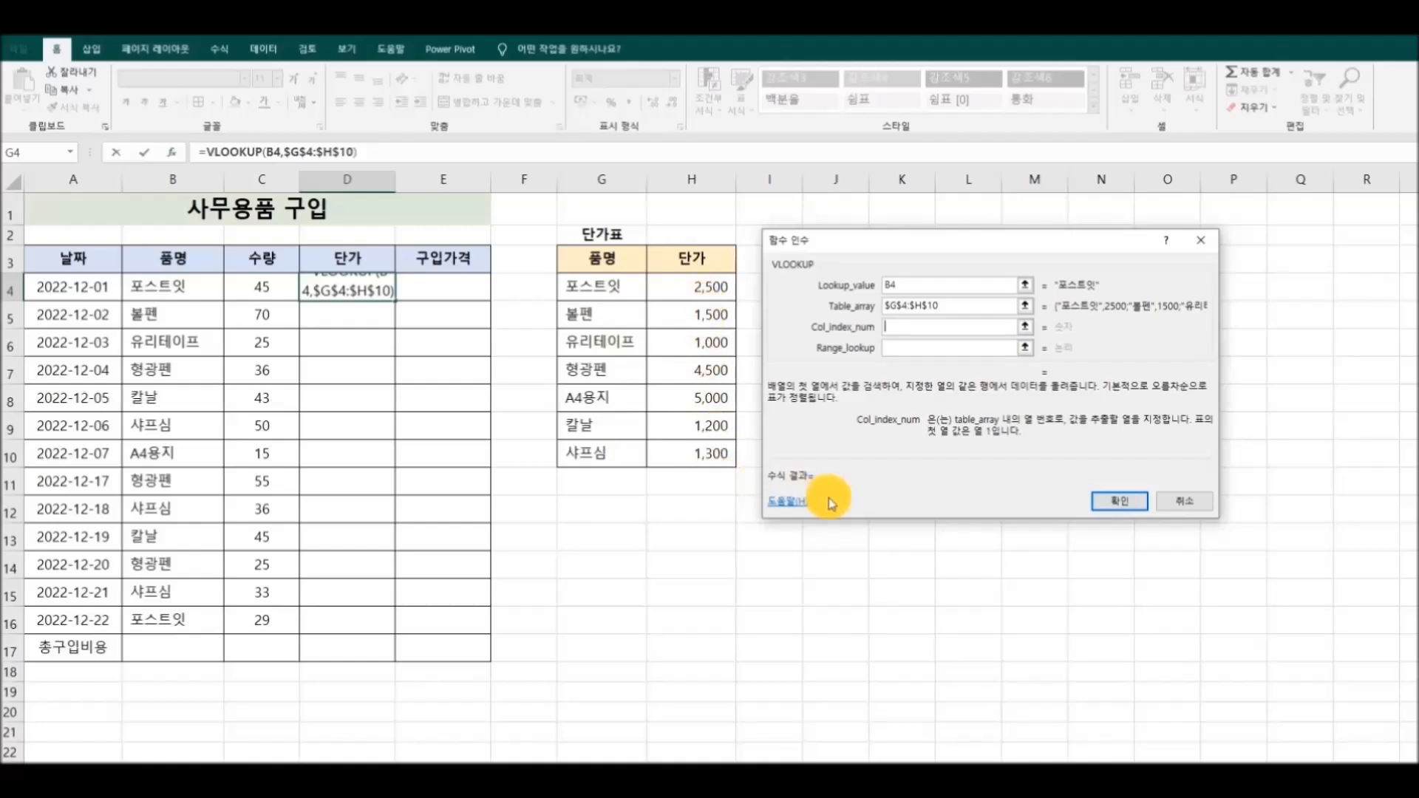
text(2)
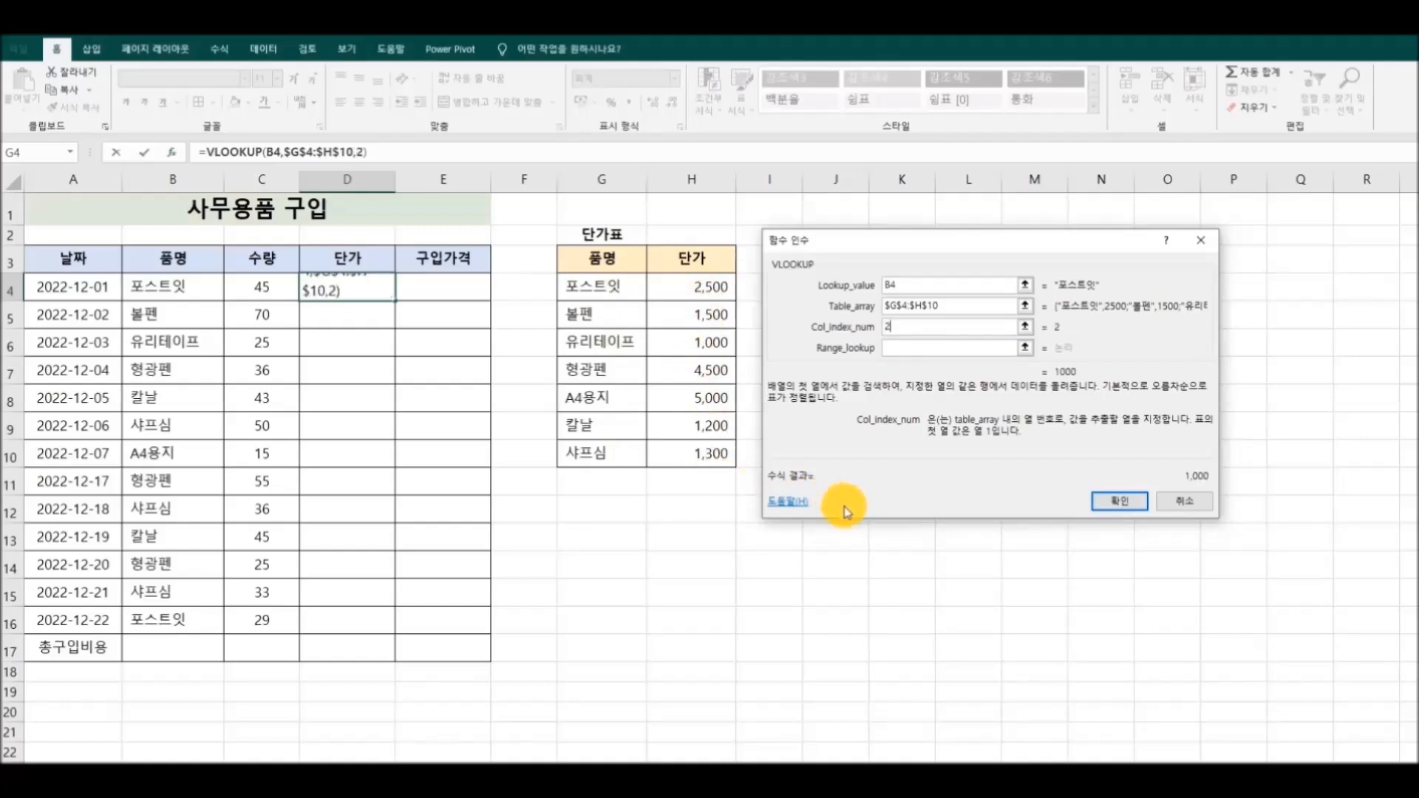
click(905, 346)
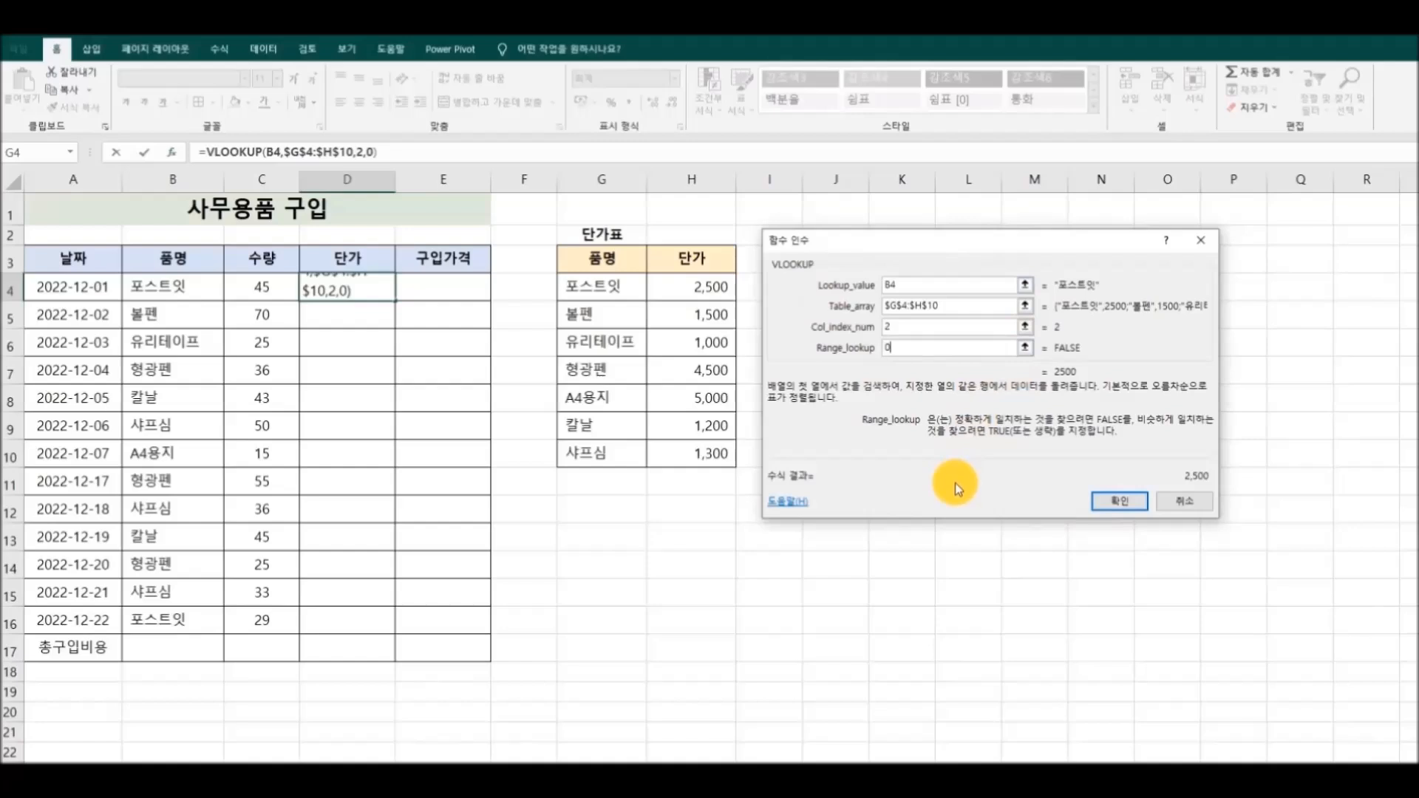
click(1117, 499)
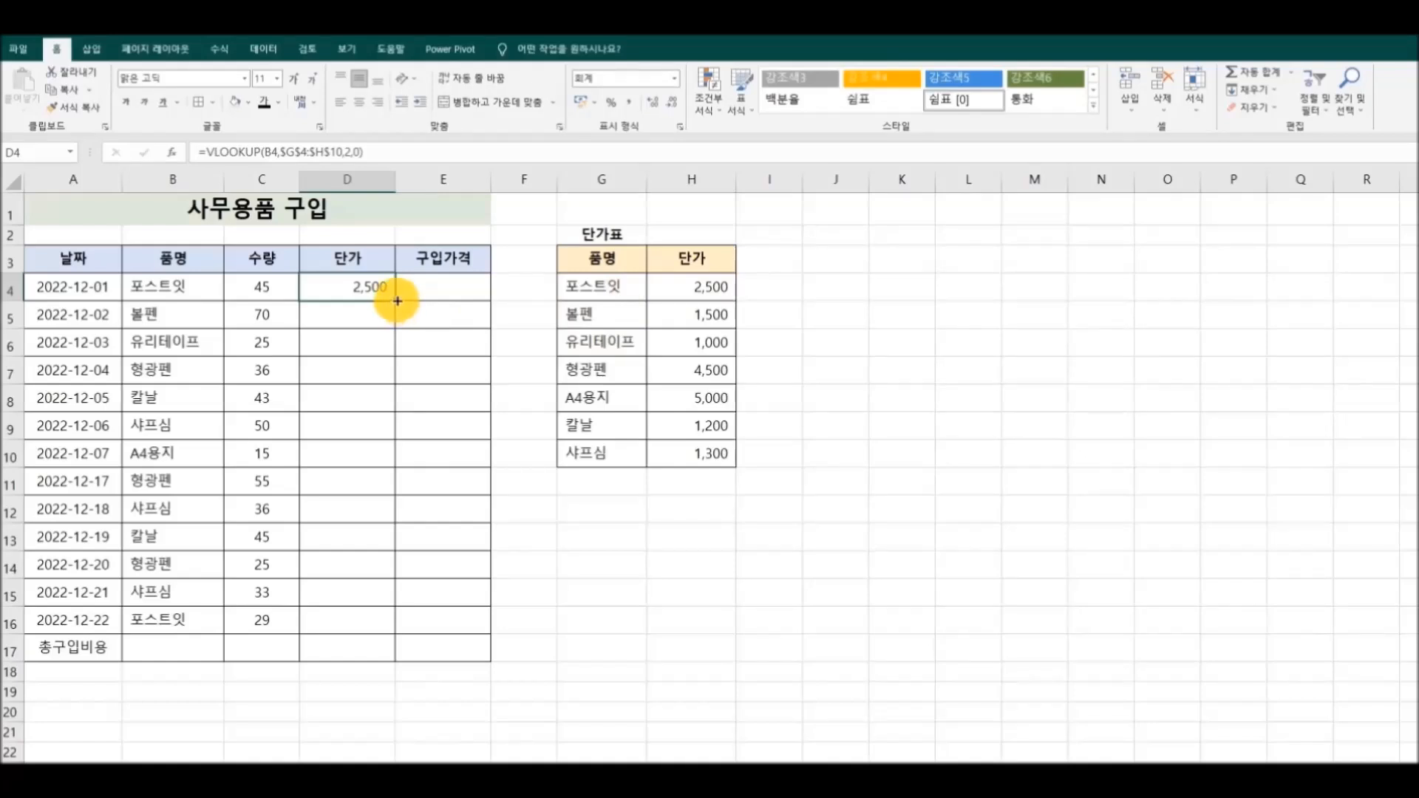
drag(397, 301, 392, 625)
click(650, 668)
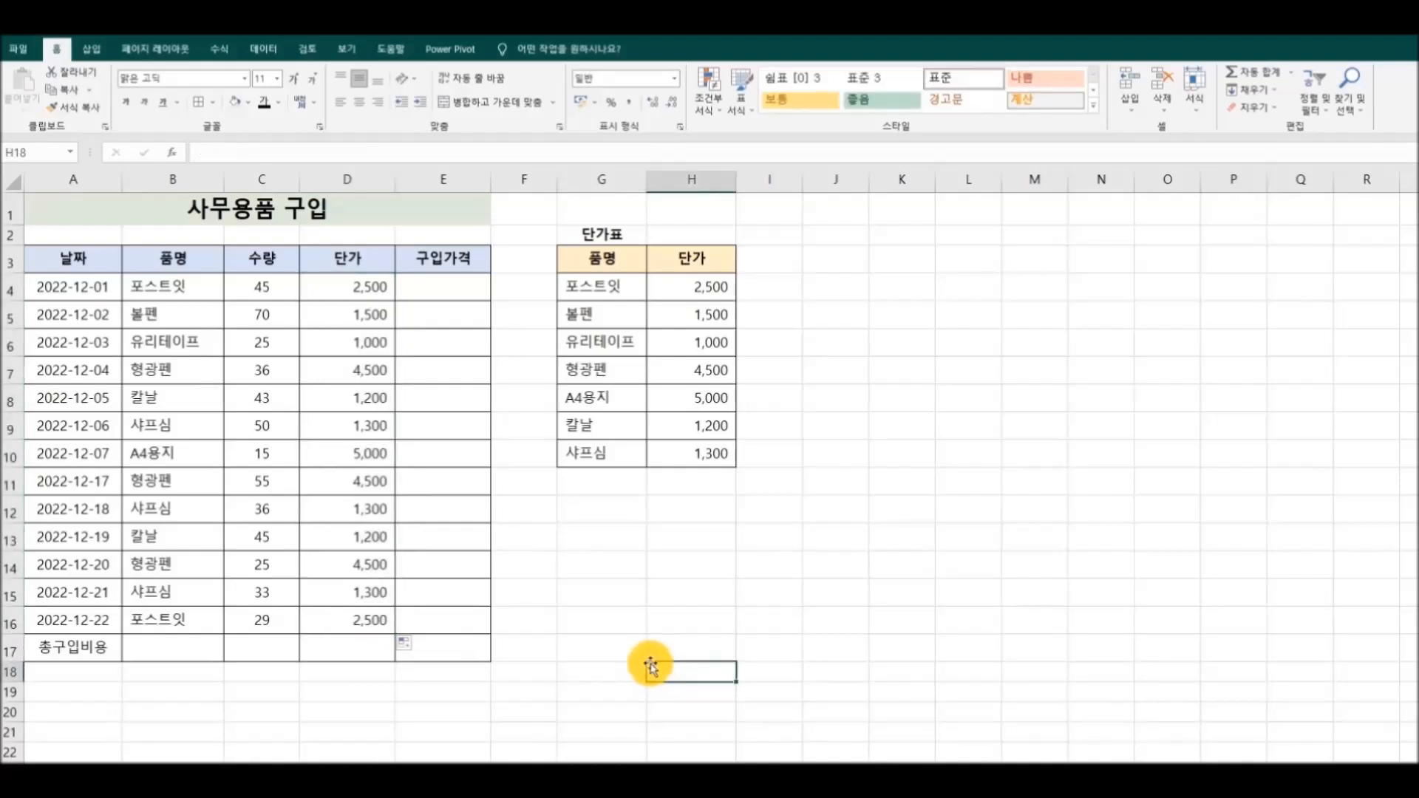
Step: Enter the formula =C4*D4 in E4 to multiply quantity by unit price
click(441, 292)
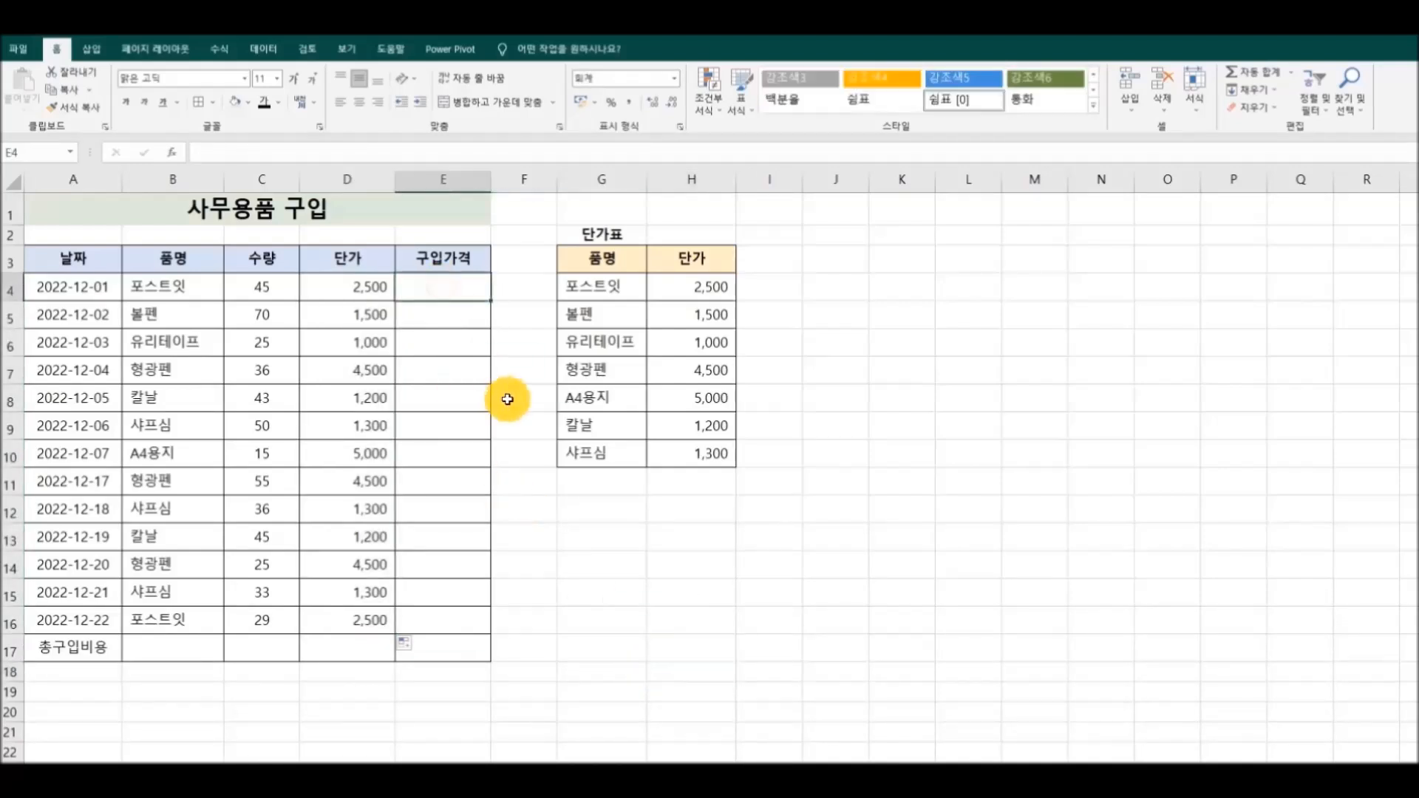
text(=)
click(266, 286)
text(*)
click(357, 284)
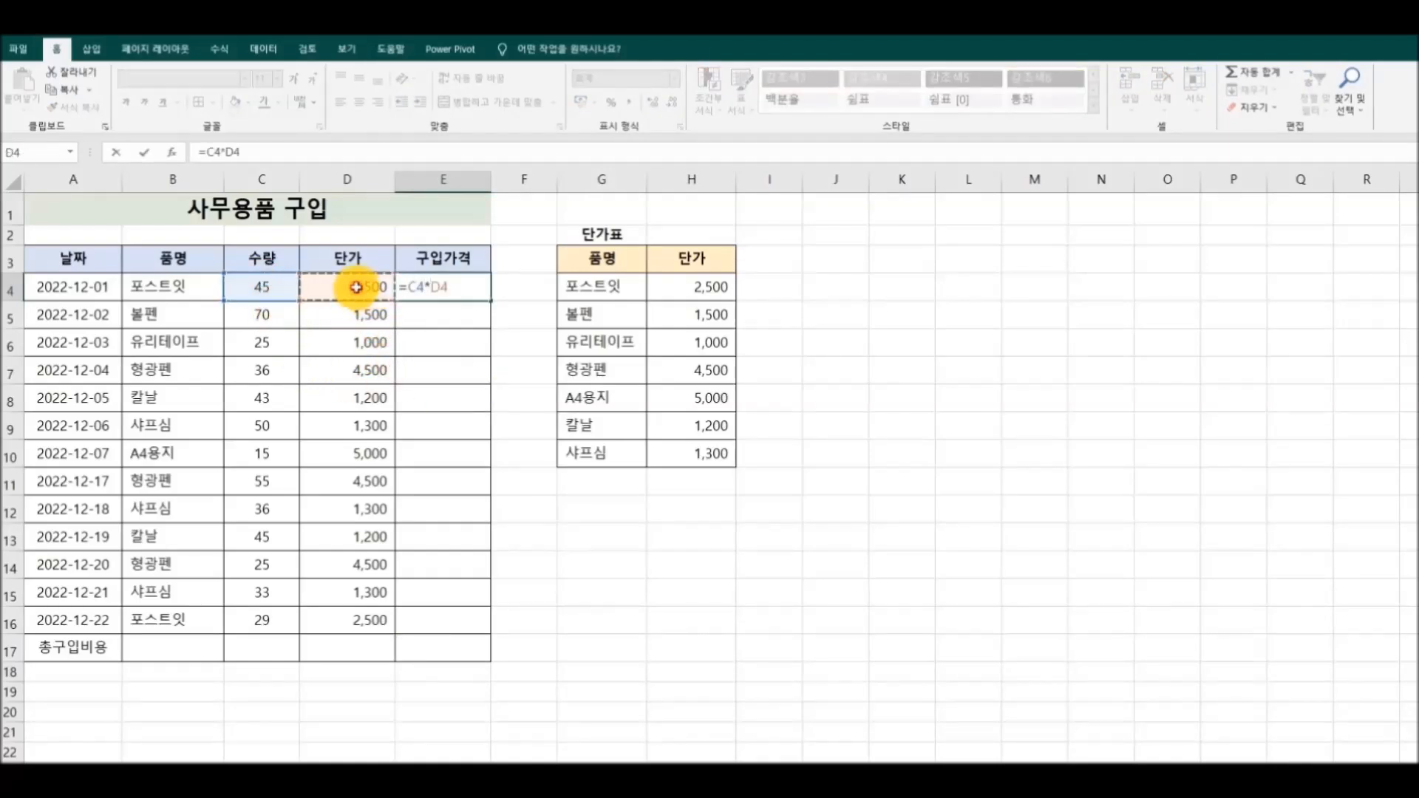
key(Return)
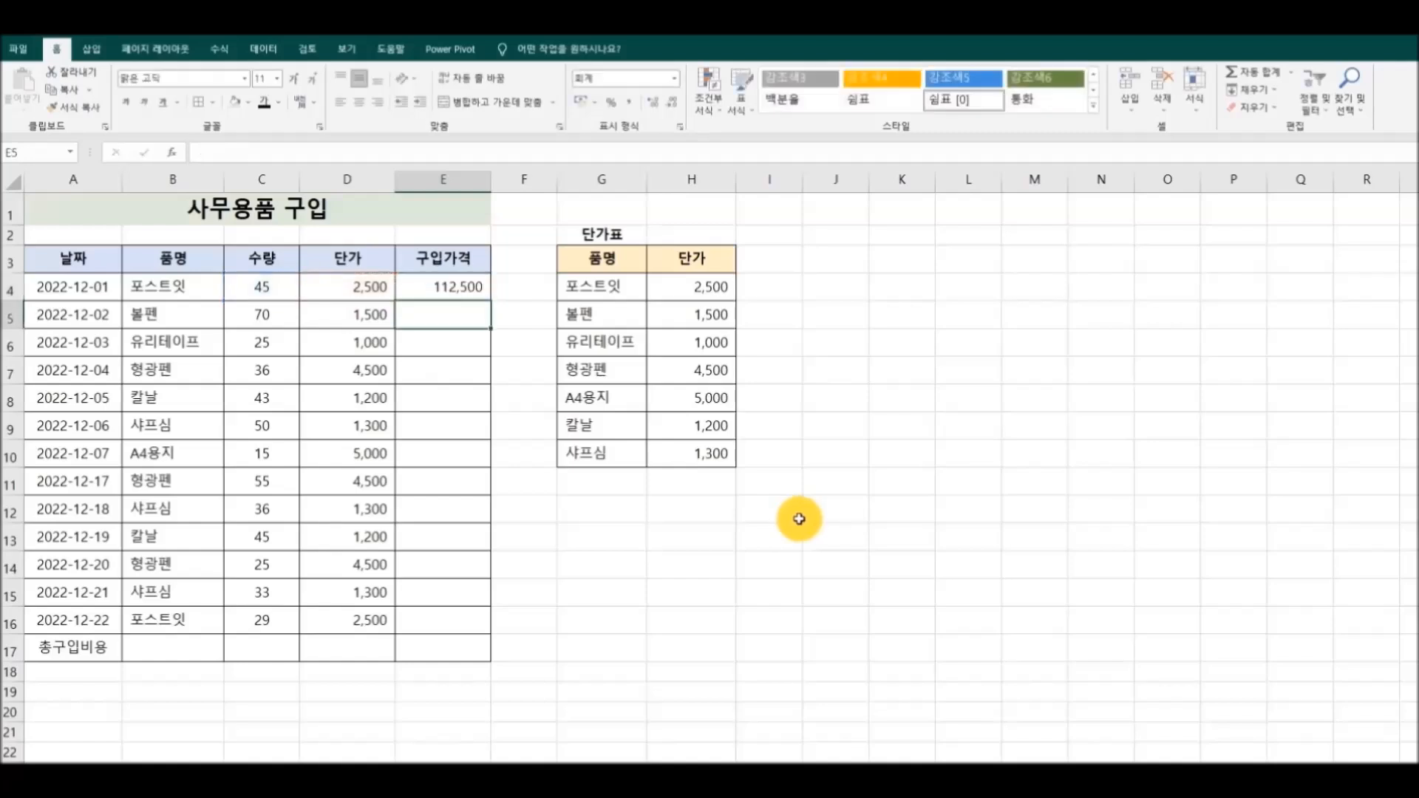
Step: Fill the purchase price formula from E4 down to E16
click(460, 286)
drag(490, 311, 497, 629)
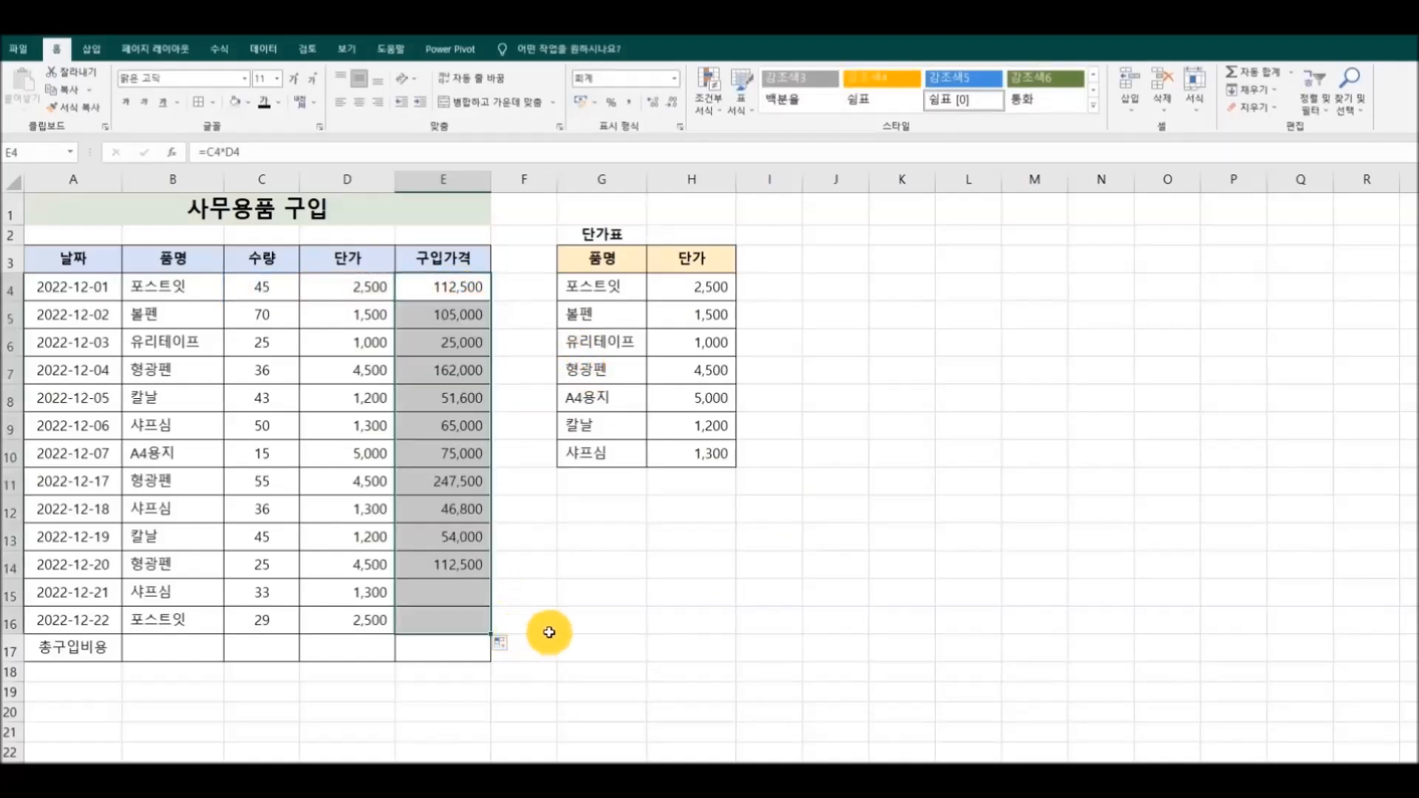
click(614, 631)
Step: Insert an AutoSum in E17 that totals the purchase prices in E4:E16
click(464, 652)
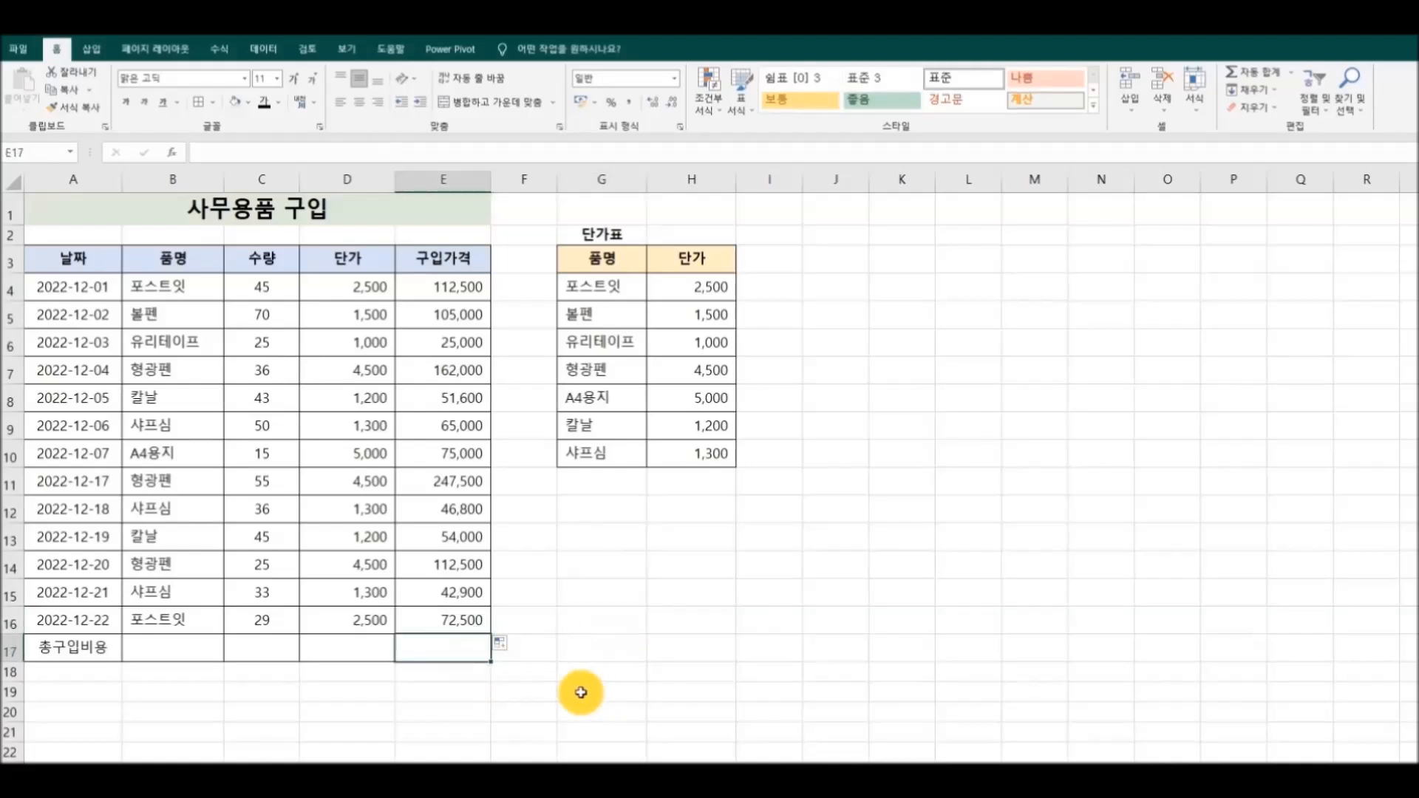
click(231, 53)
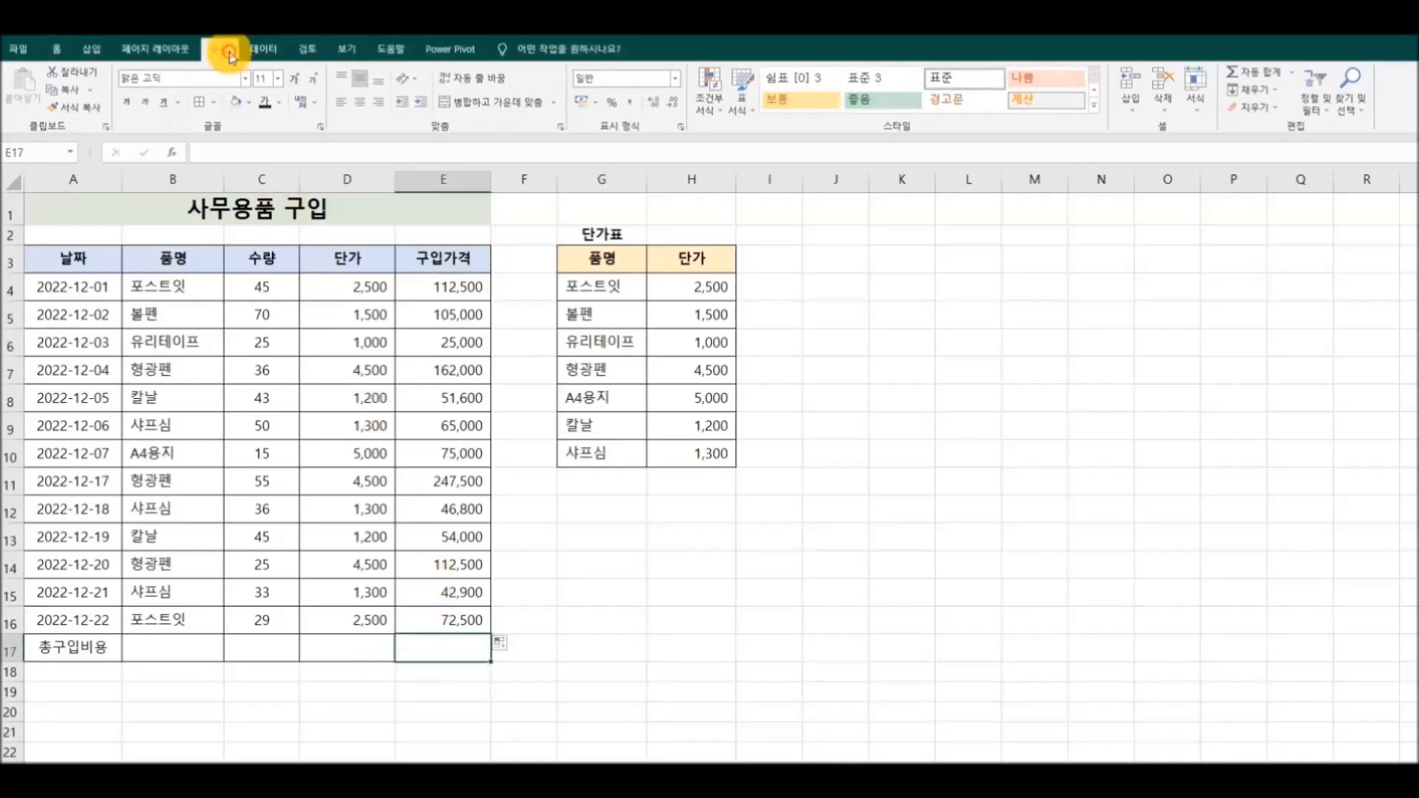
click(64, 104)
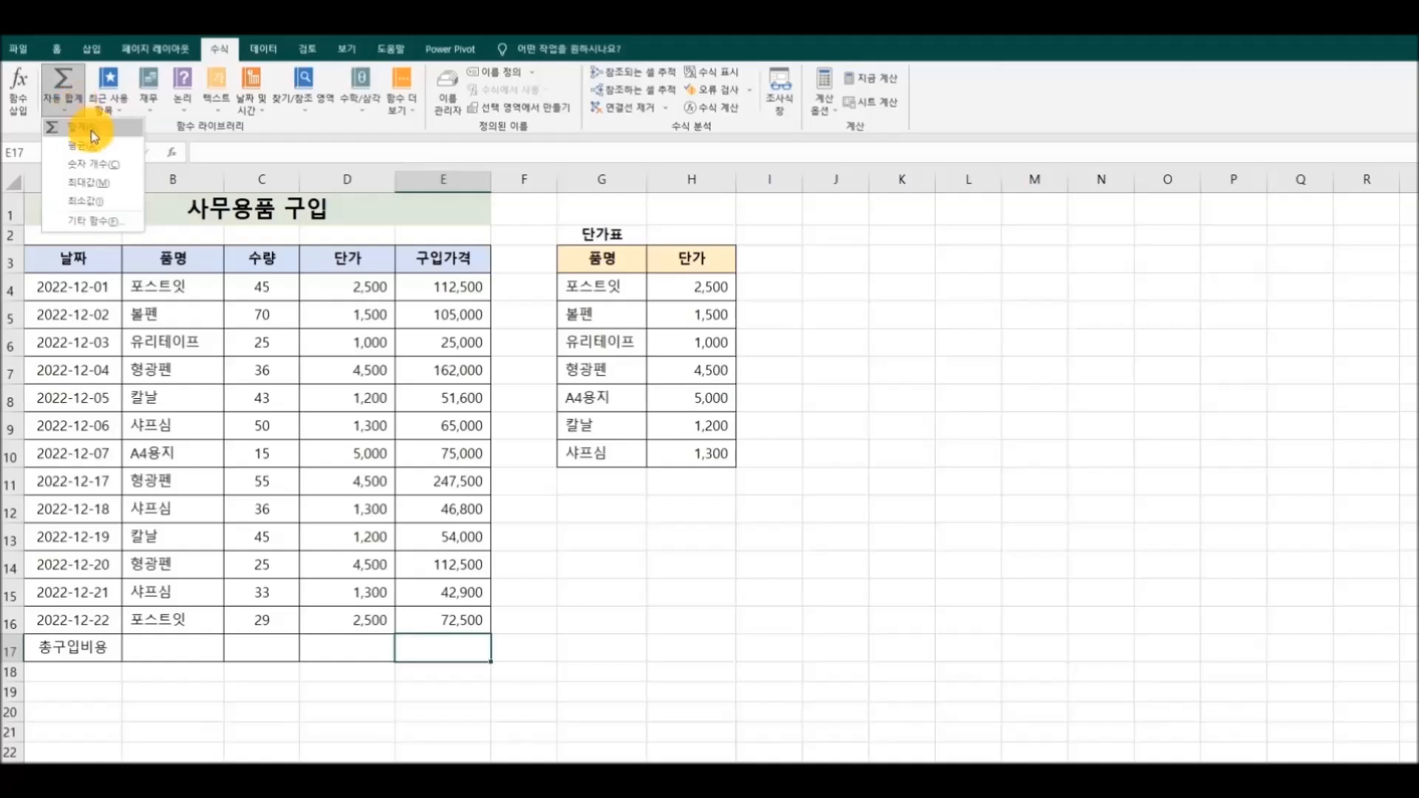
click(92, 132)
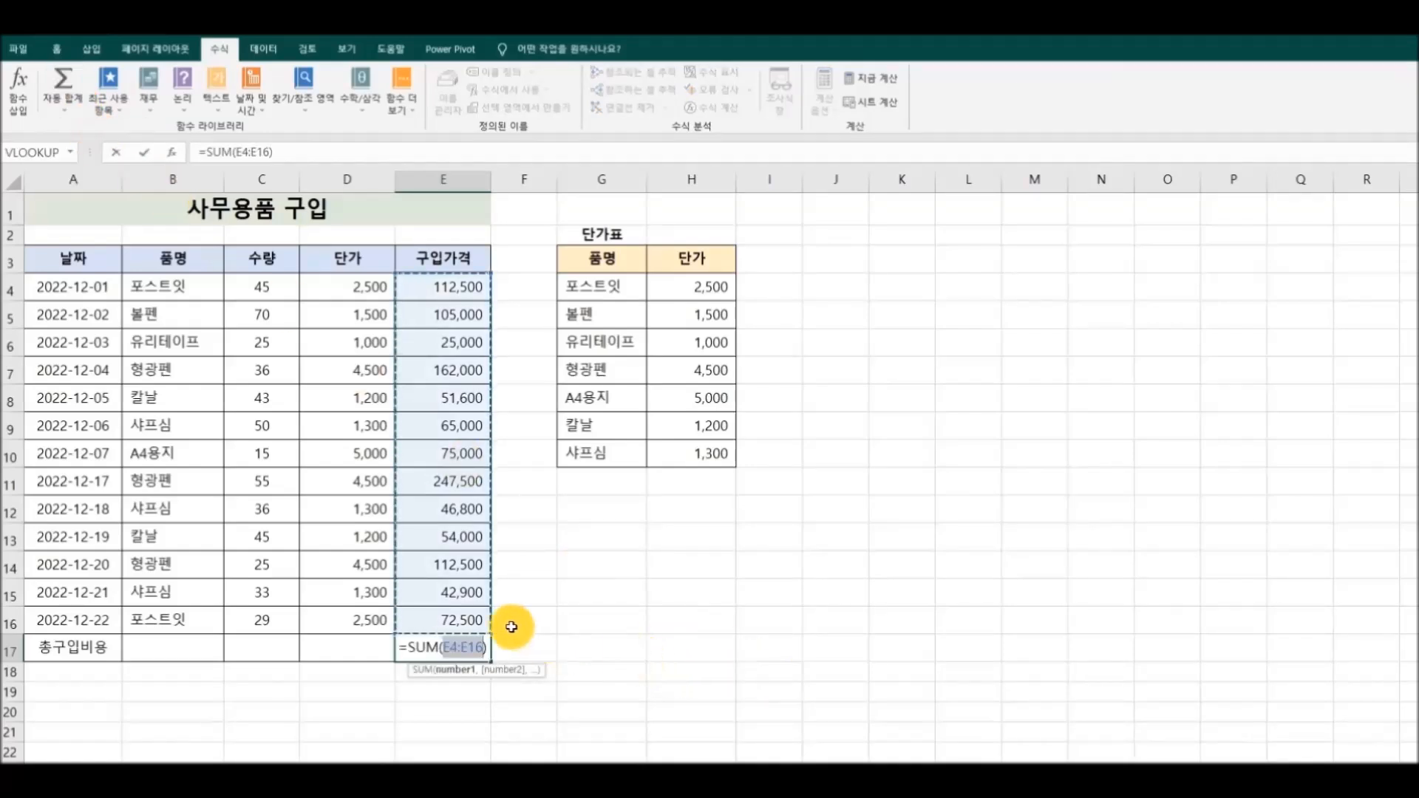
click(728, 731)
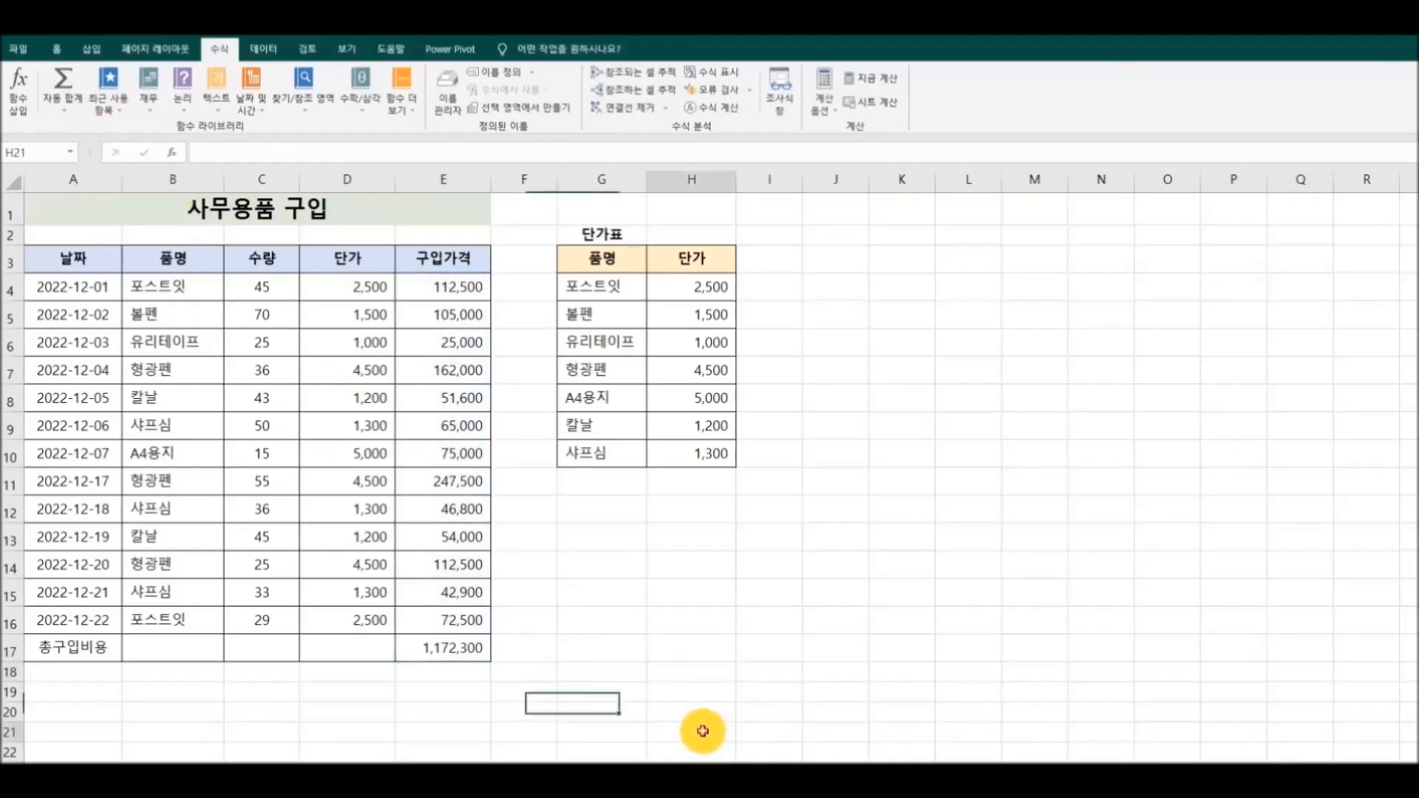
Step: Shade the total purchase cost cell E17 with a light orange fill
click(445, 650)
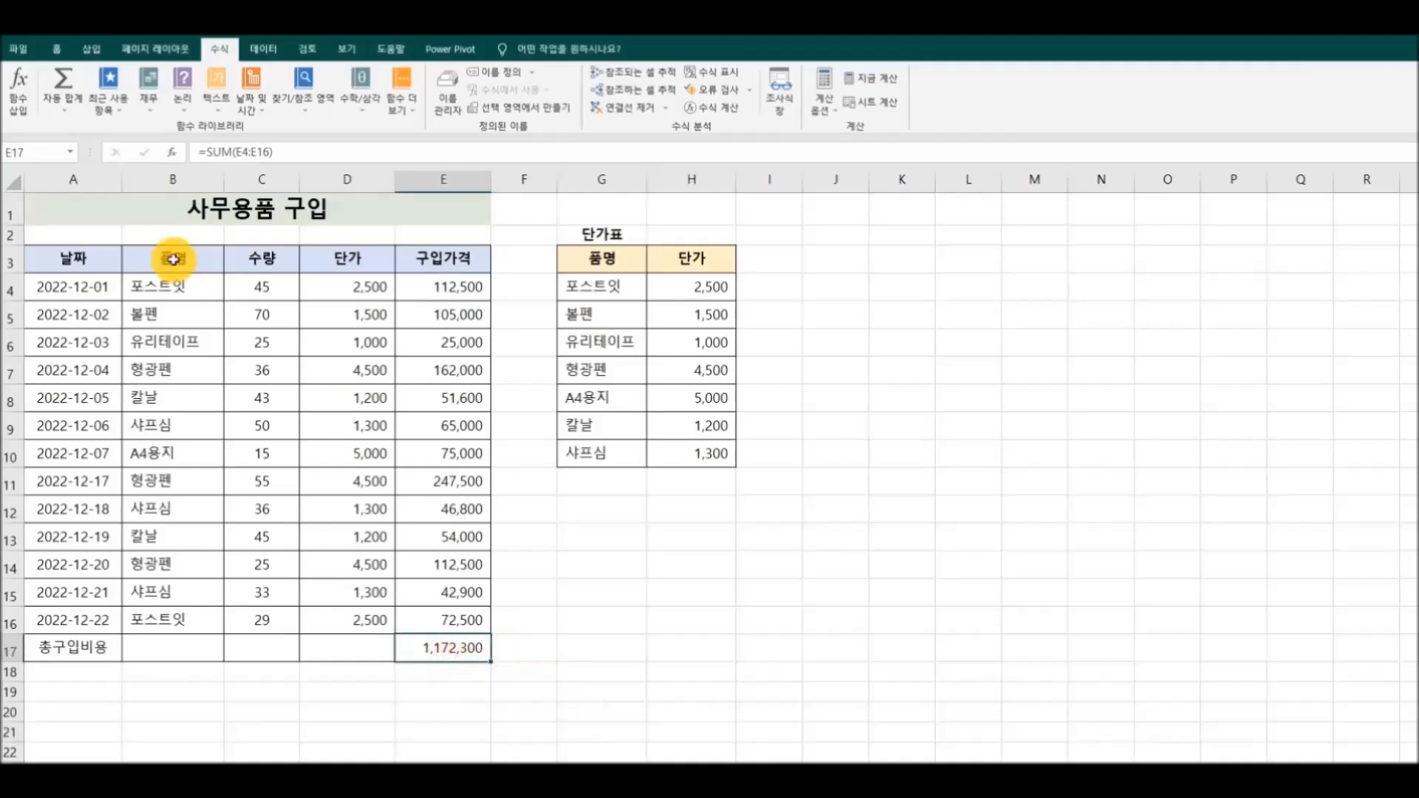
click(55, 50)
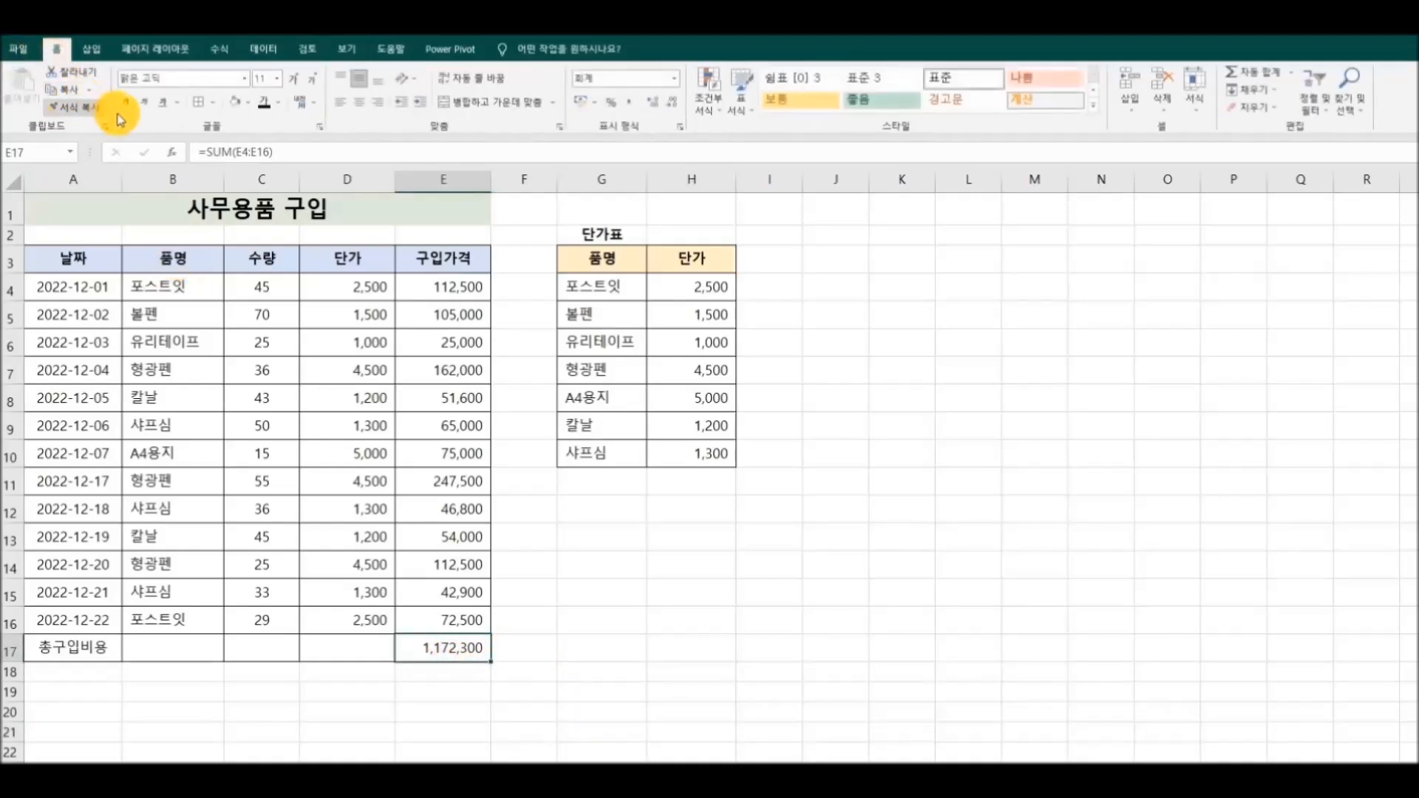
click(246, 108)
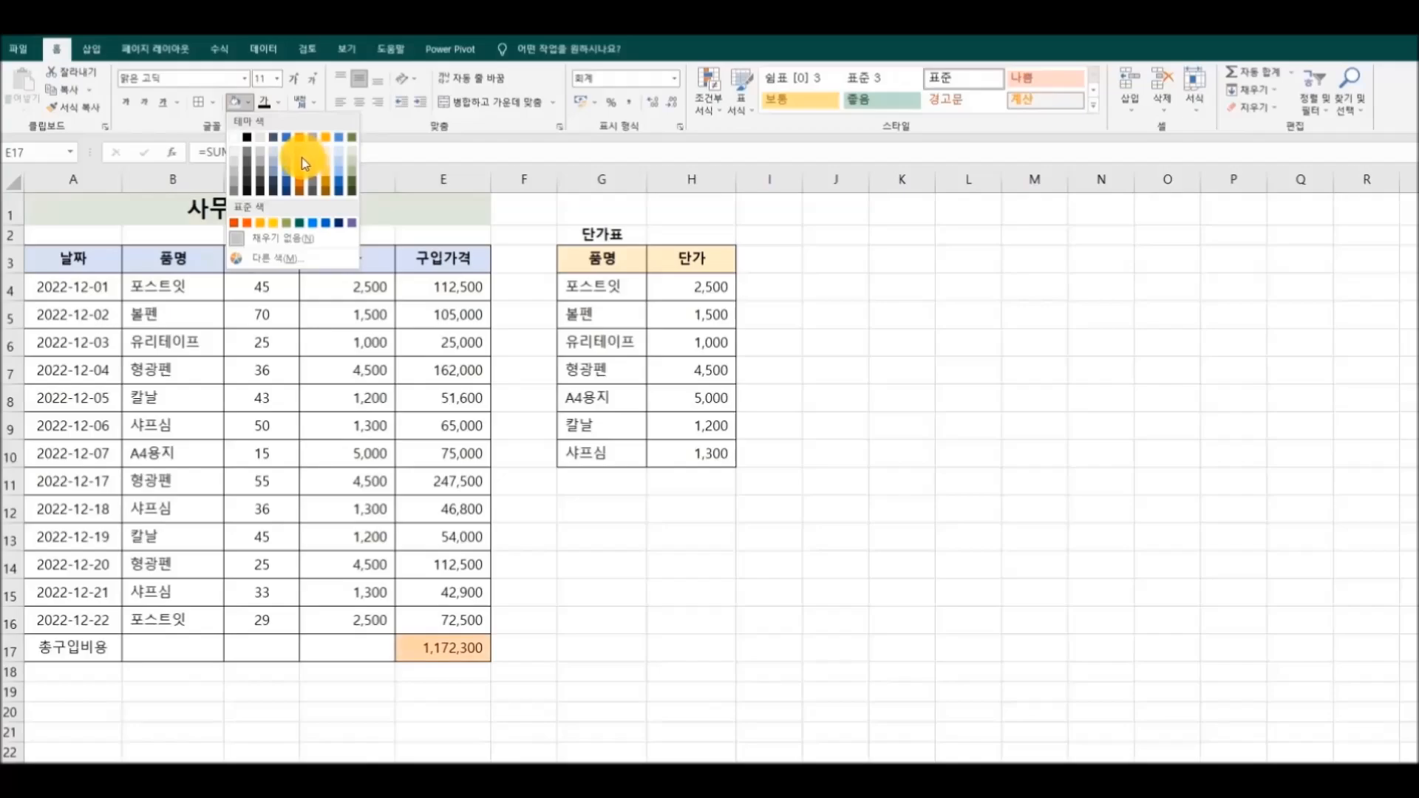
click(302, 157)
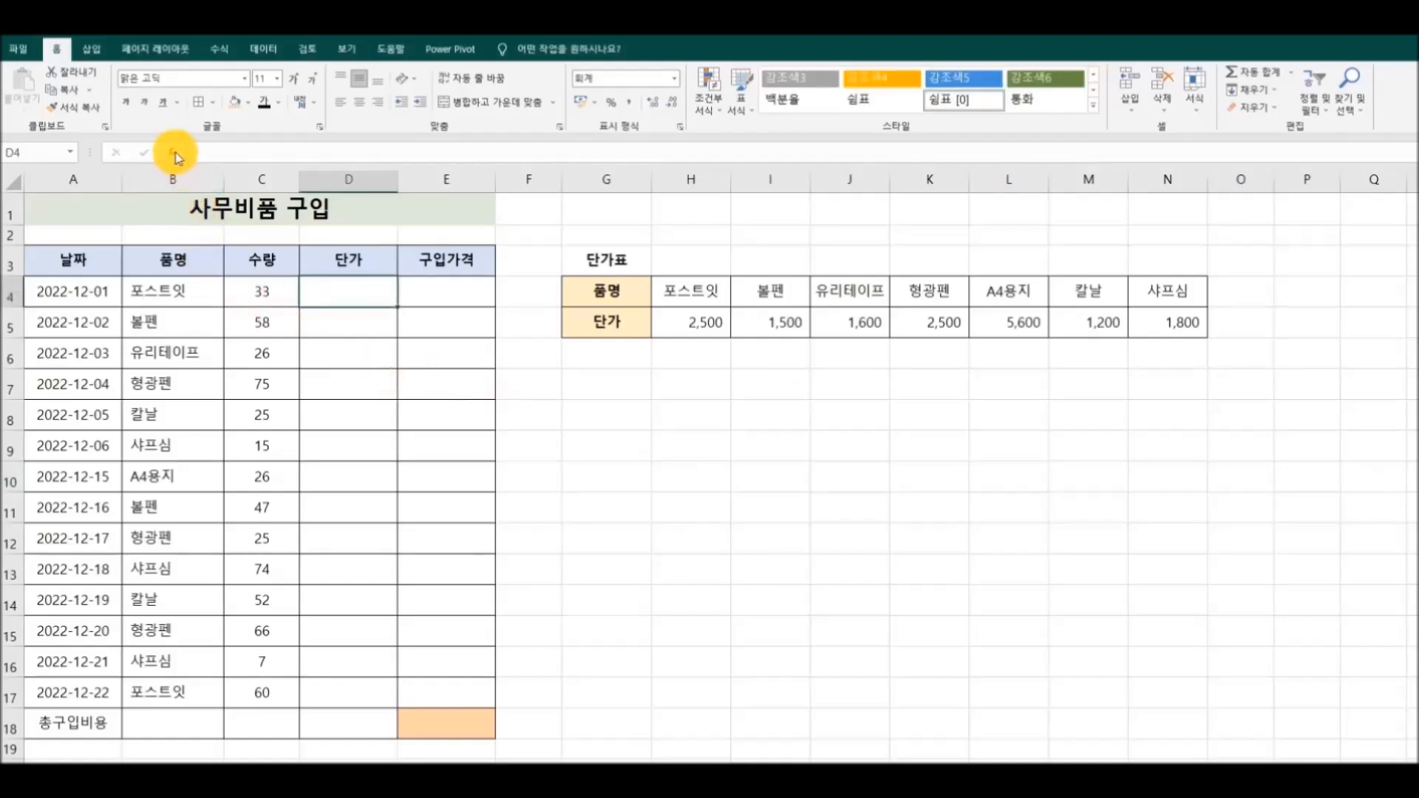
Step: Start an HLOOKUP function in D4 with lookup value B4 and the absolute range $H$4:$N$5 as the table array
click(176, 154)
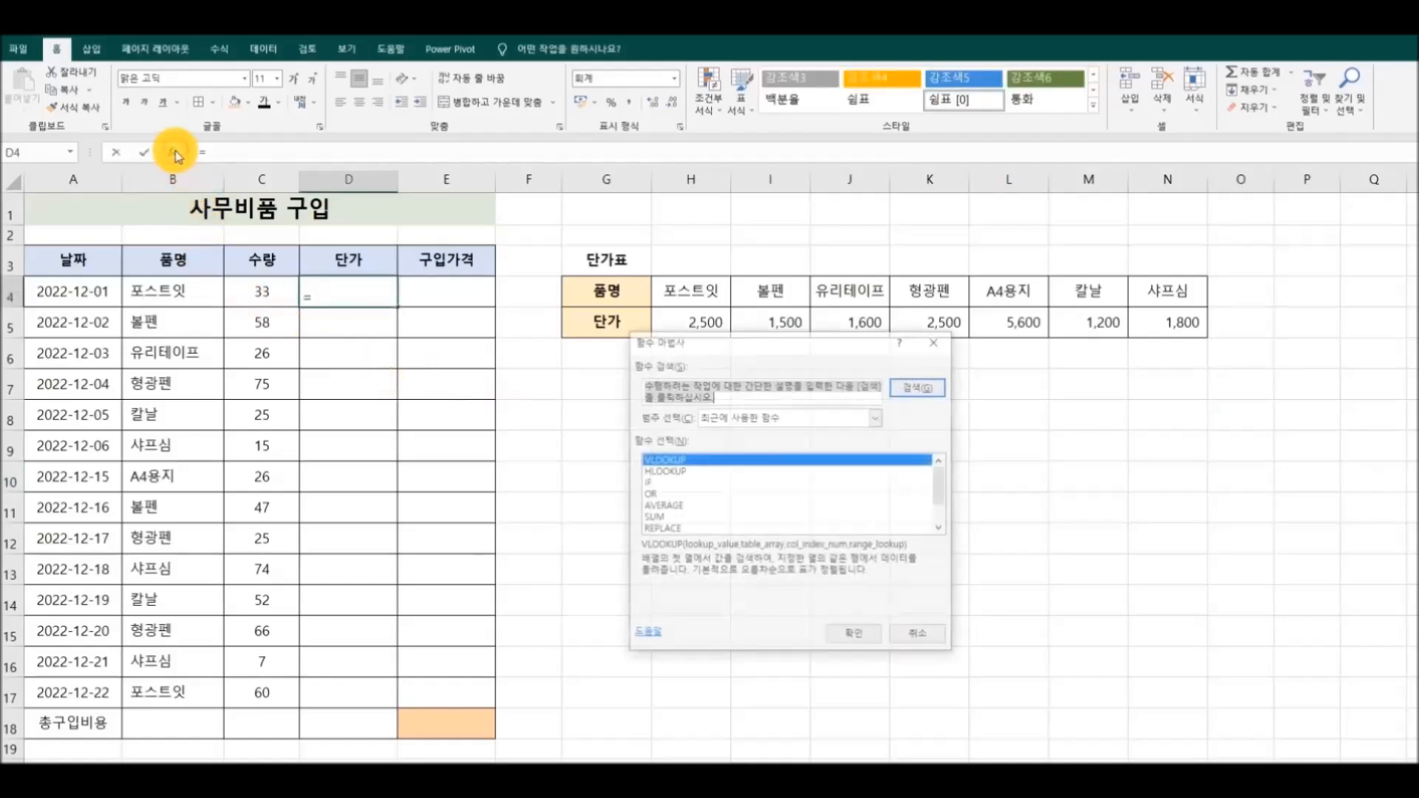
click(682, 472)
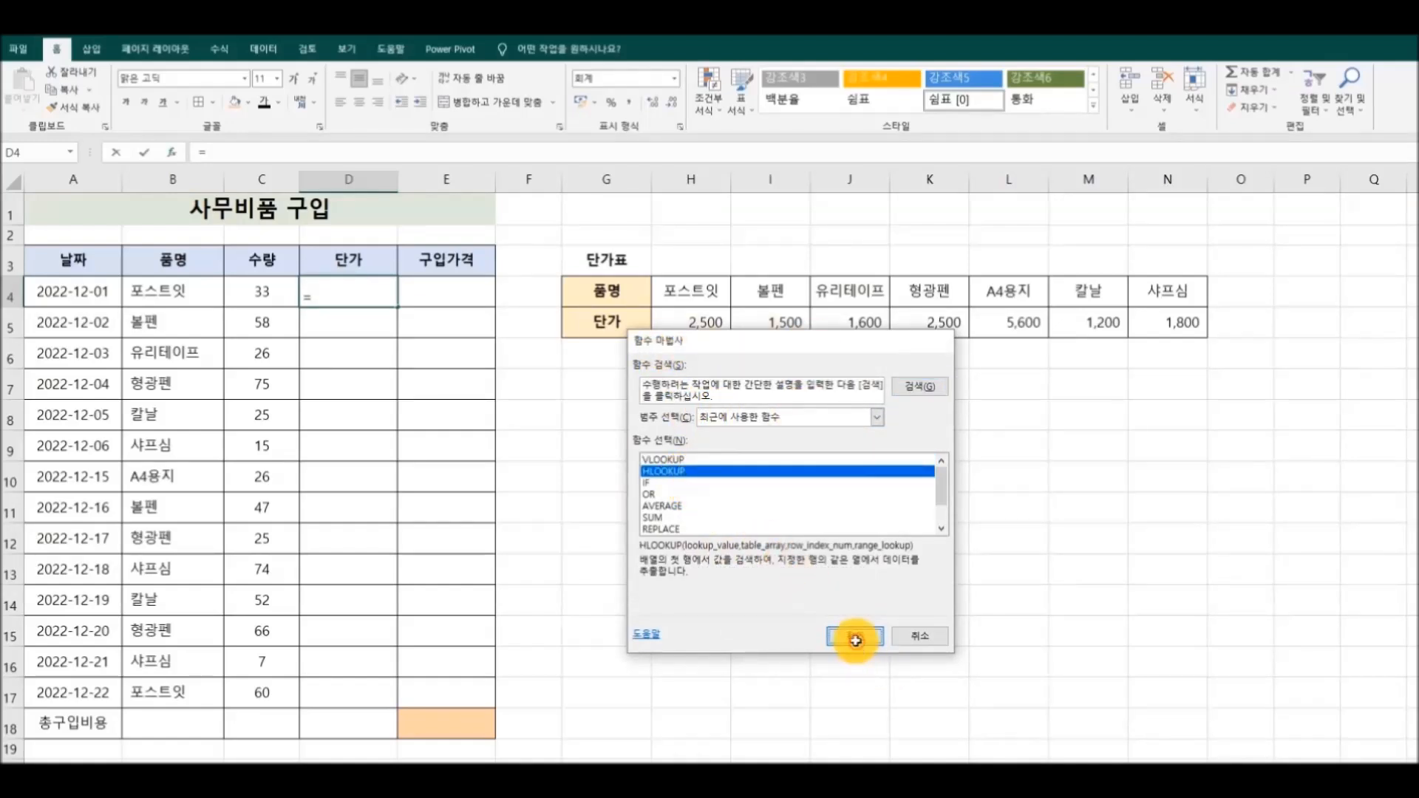
click(855, 640)
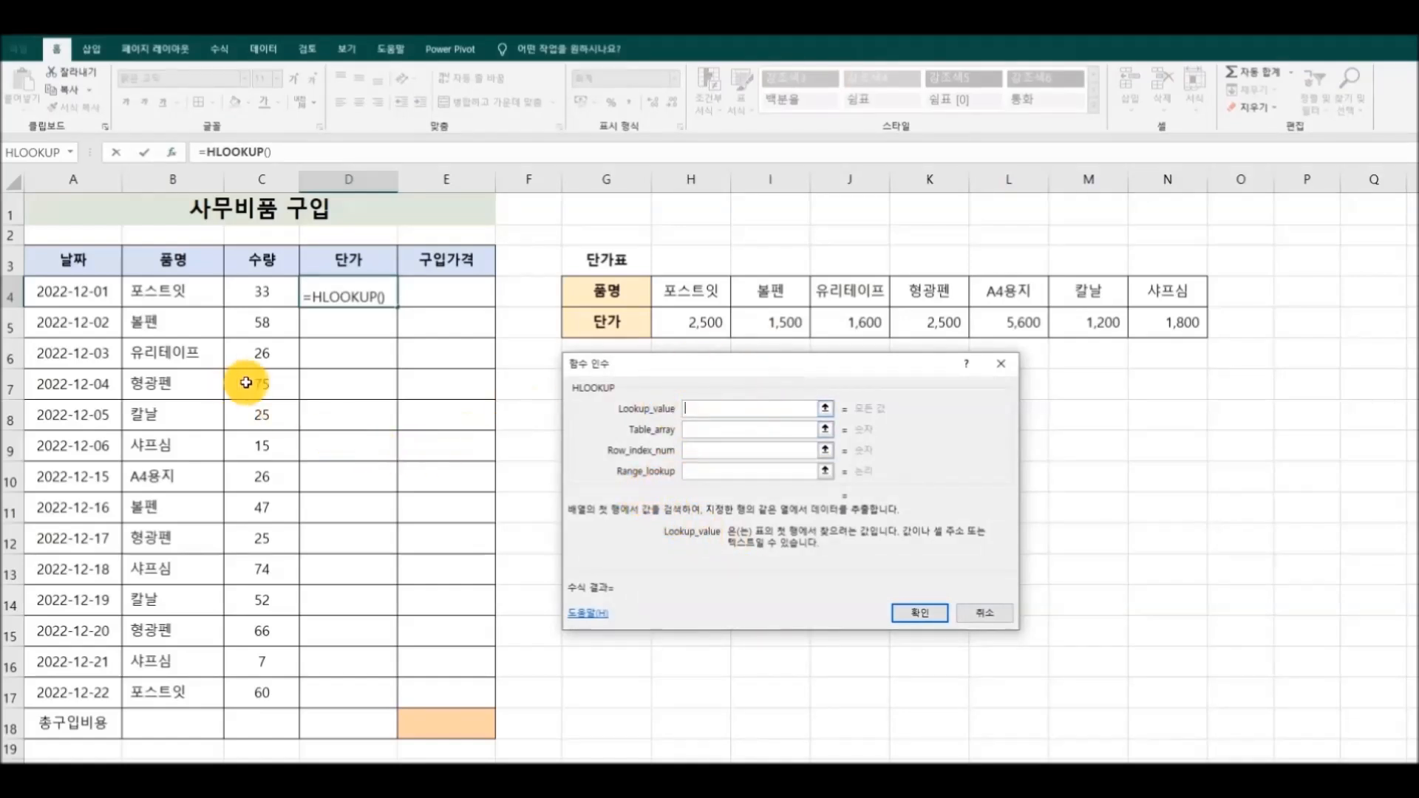
click(193, 297)
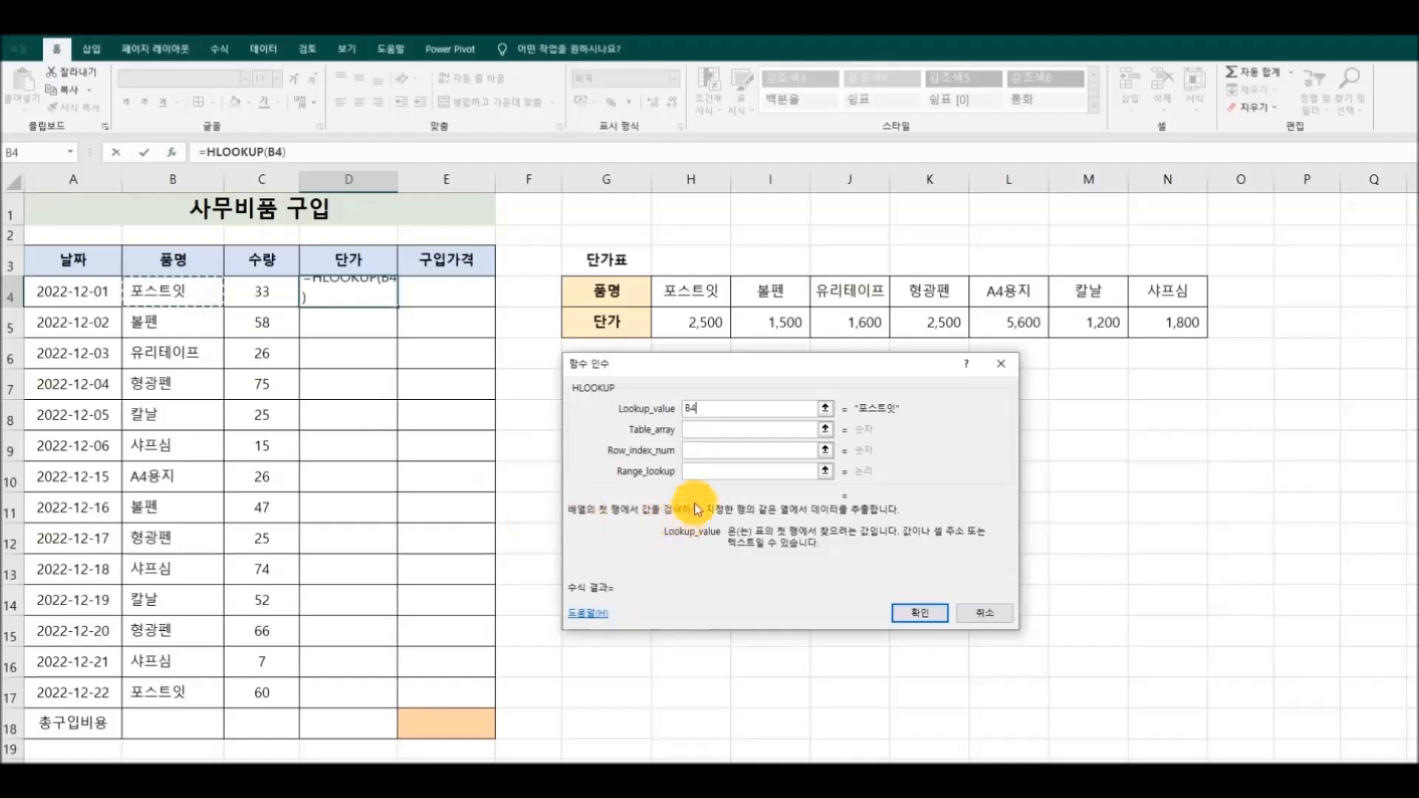
click(703, 430)
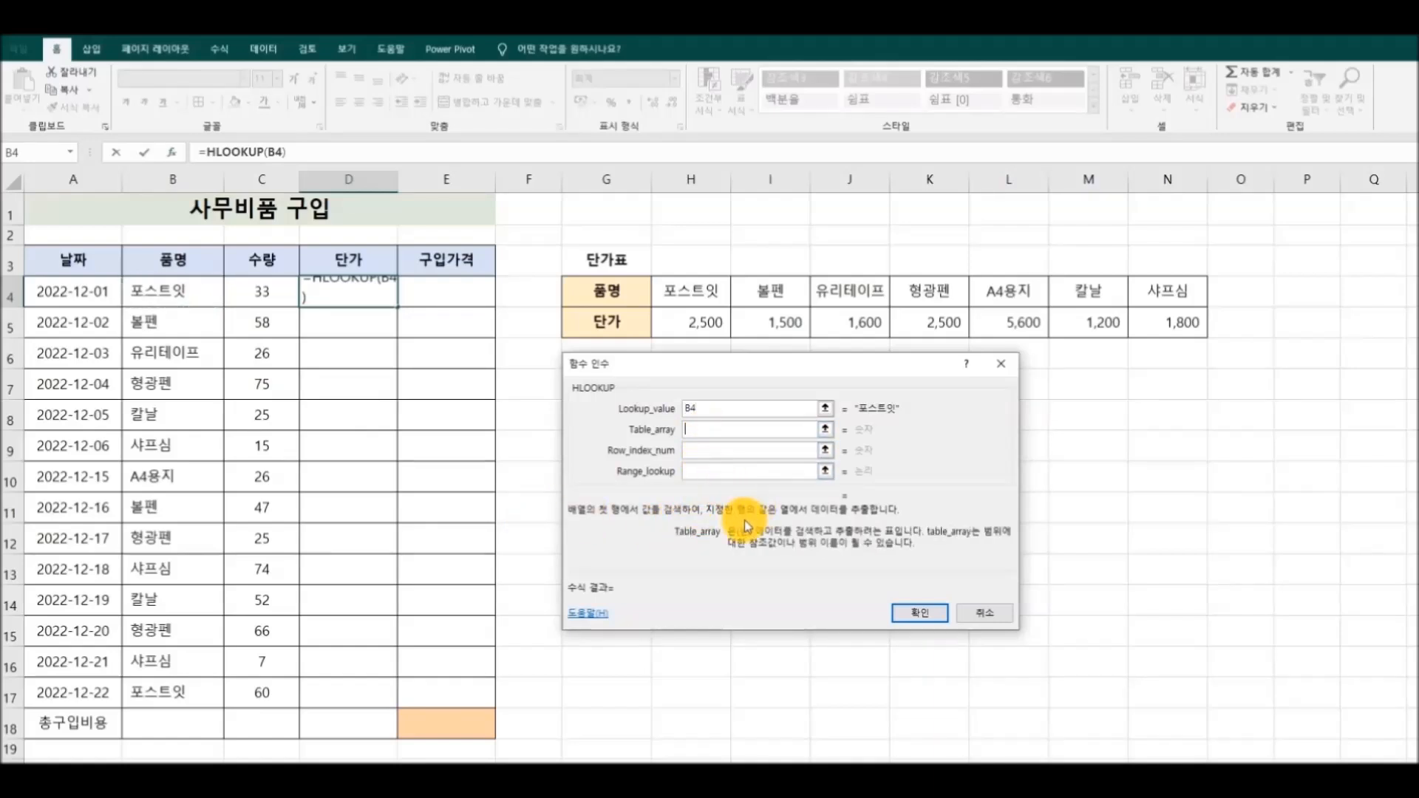
drag(694, 290, 1175, 323)
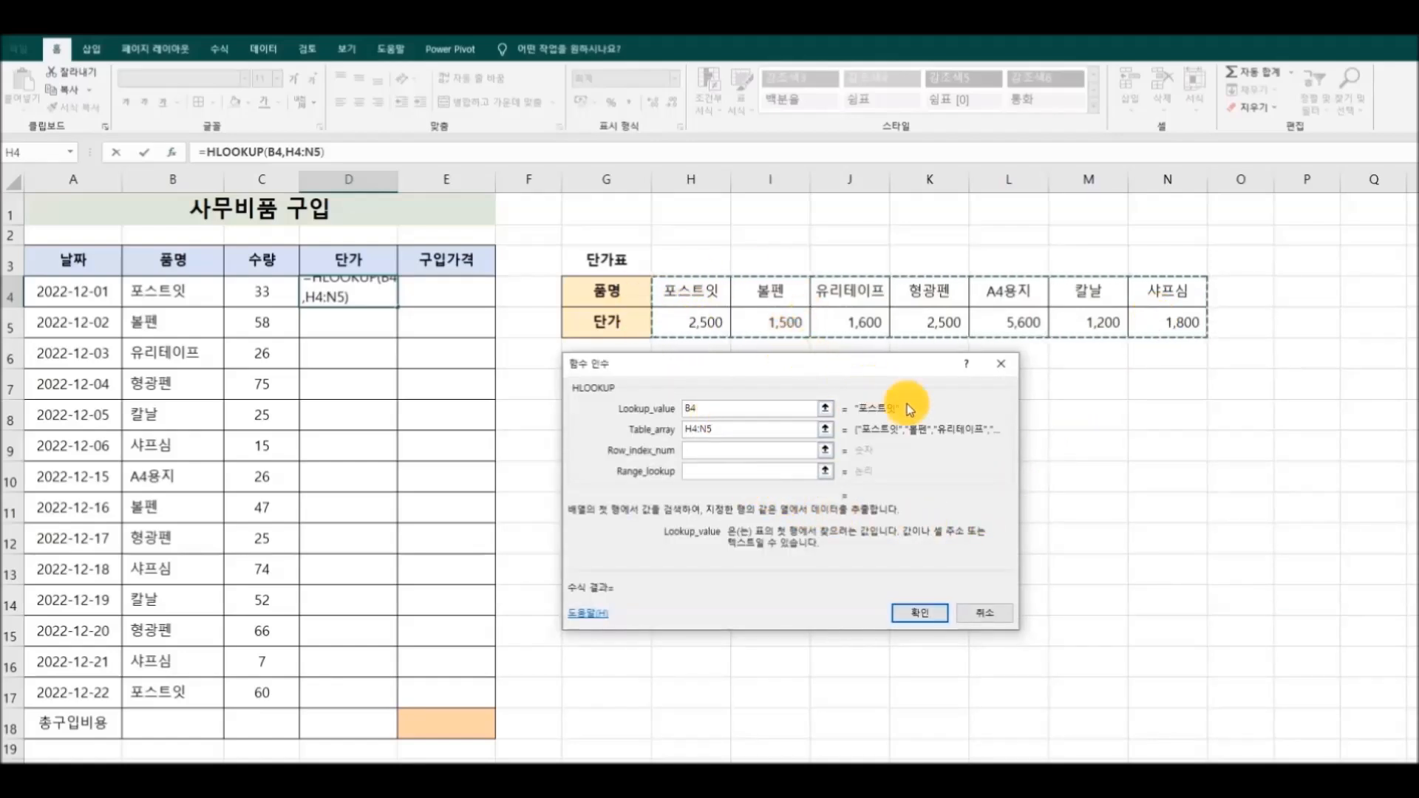
key(F4)
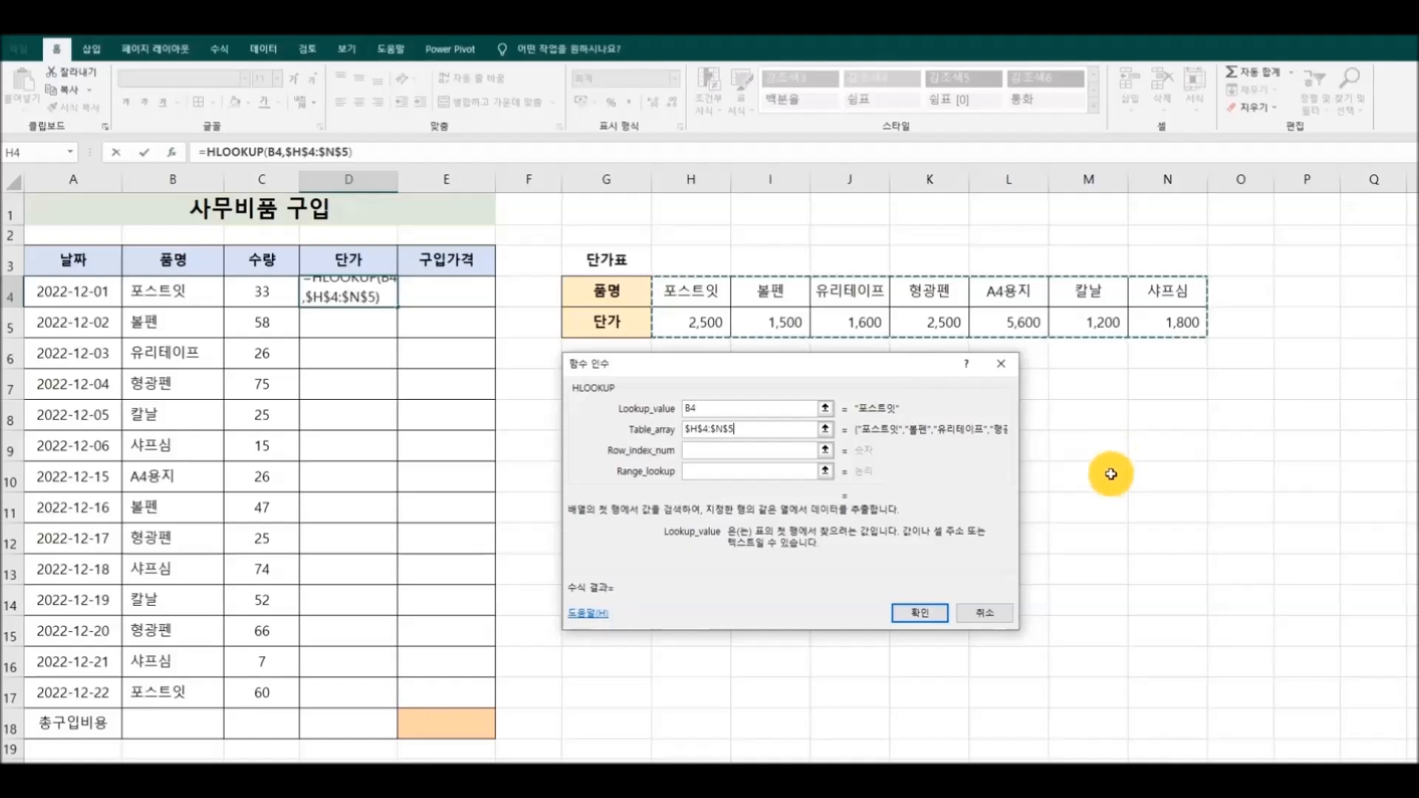
Step: Complete the HLOOKUP with row index 2 and range lookup 0, and fill the formula down to D17
click(763, 451)
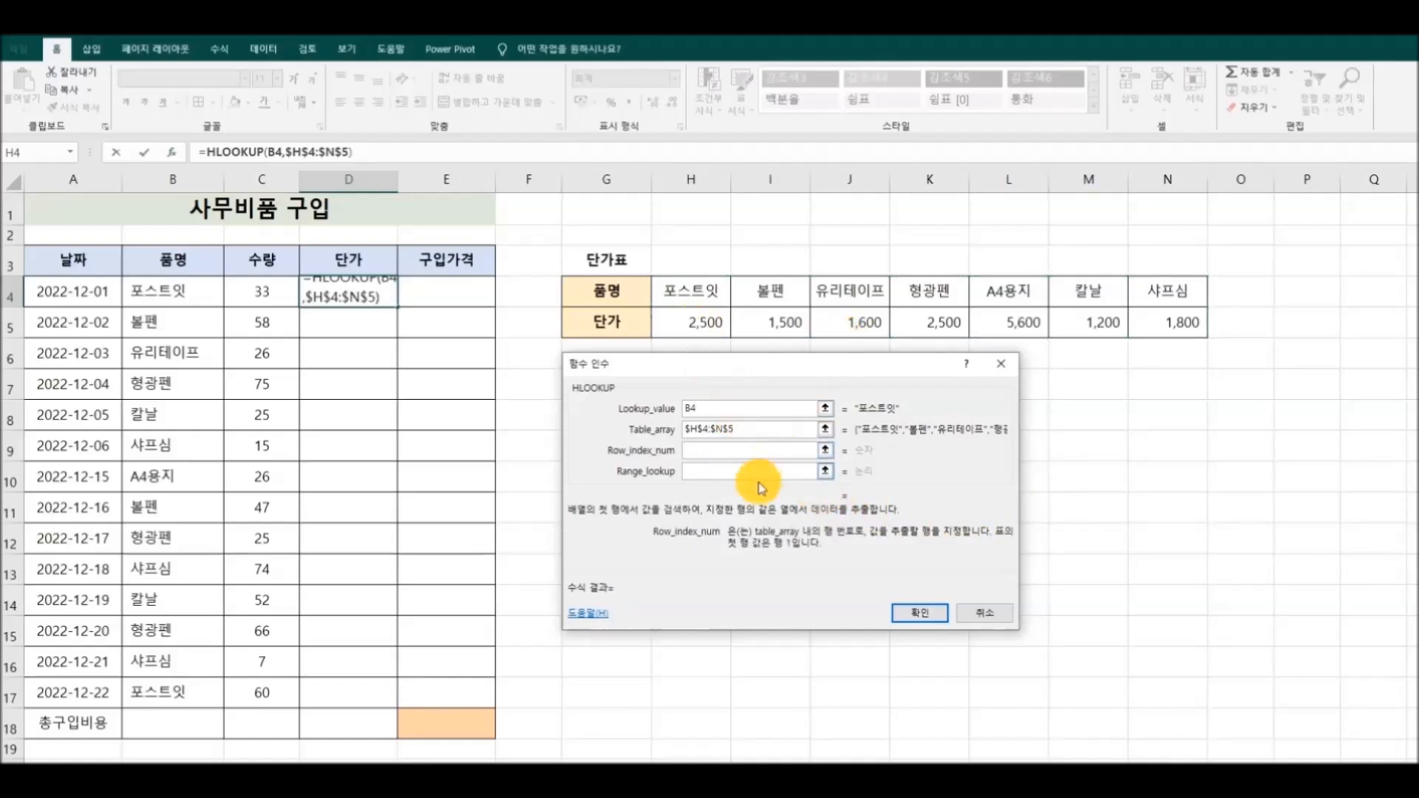
click(718, 471)
text(0)
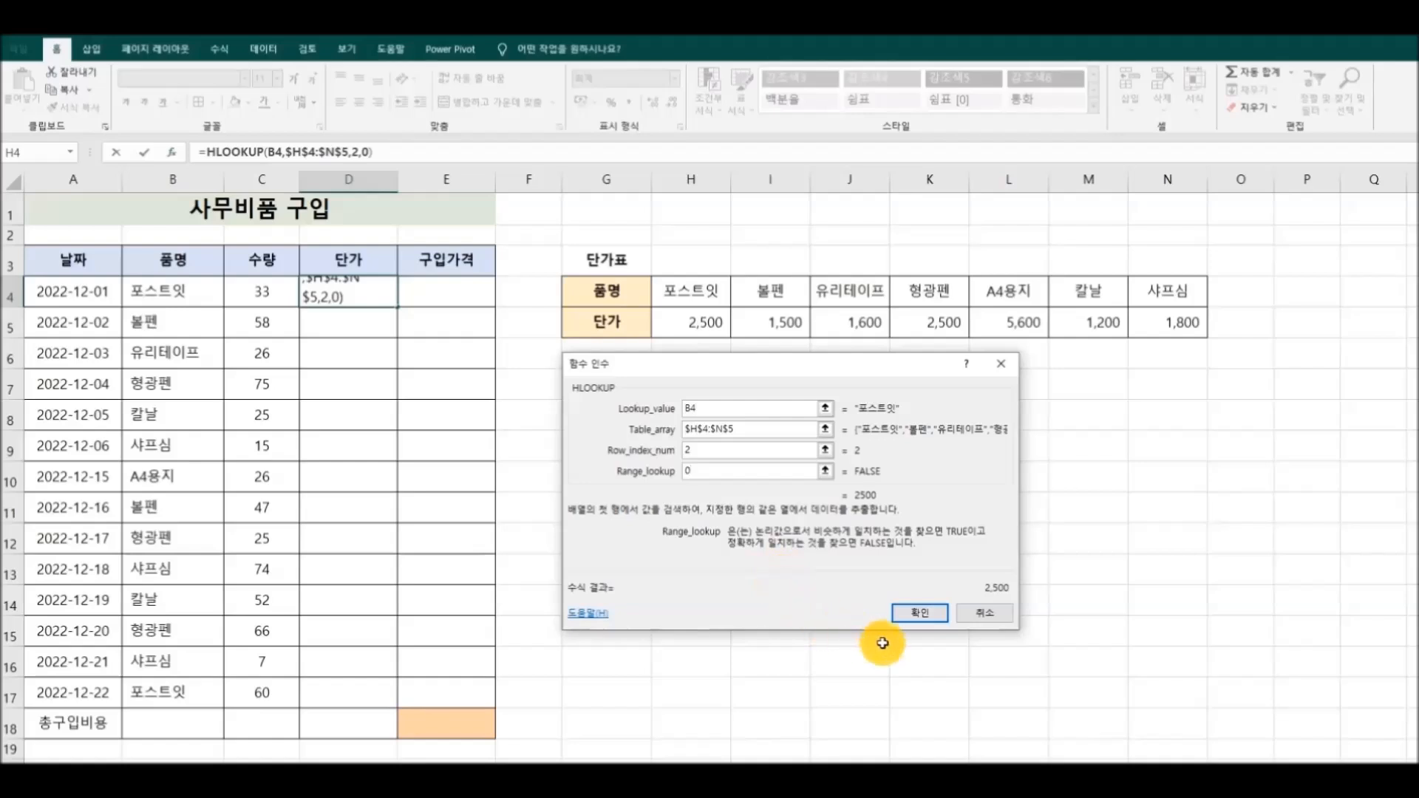
click(916, 613)
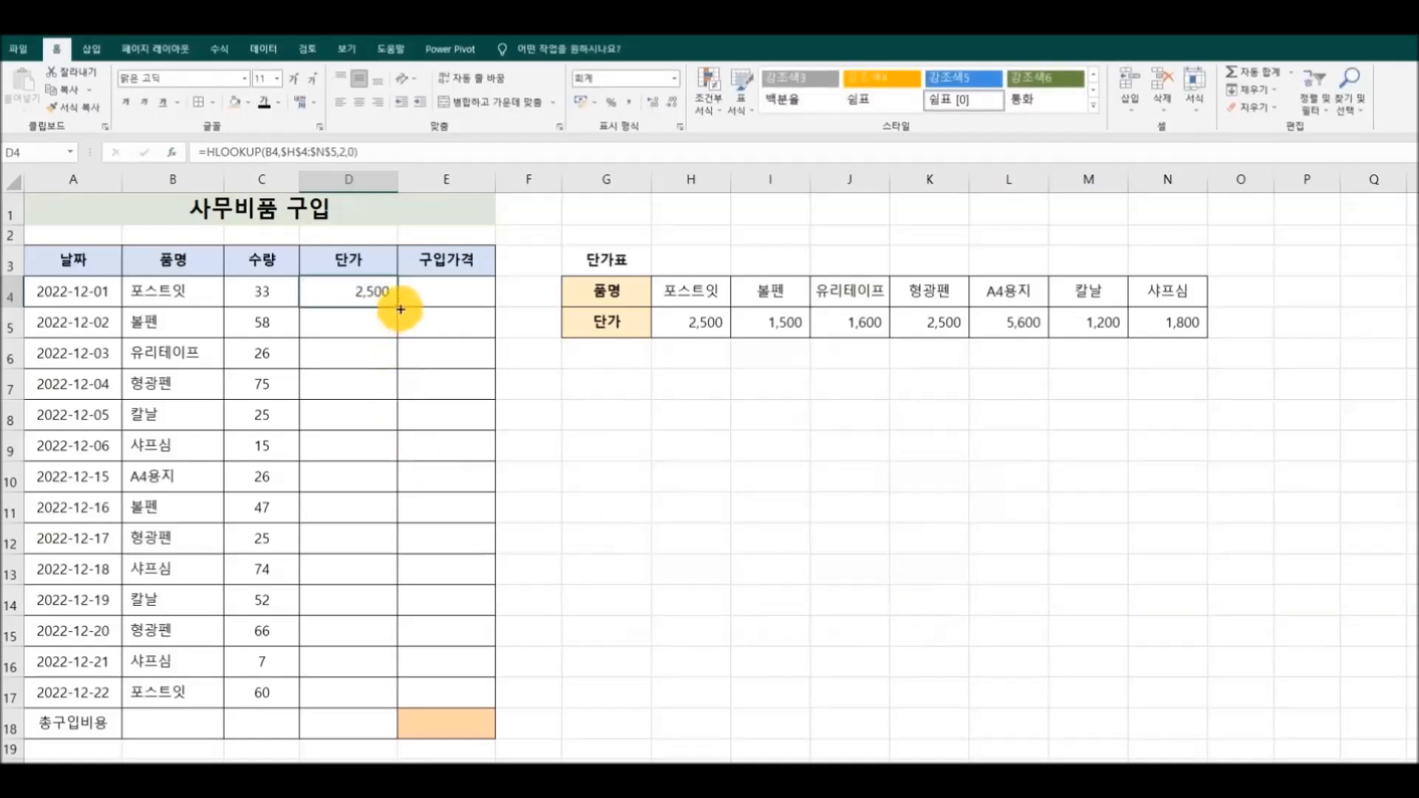
drag(399, 308, 406, 698)
click(654, 628)
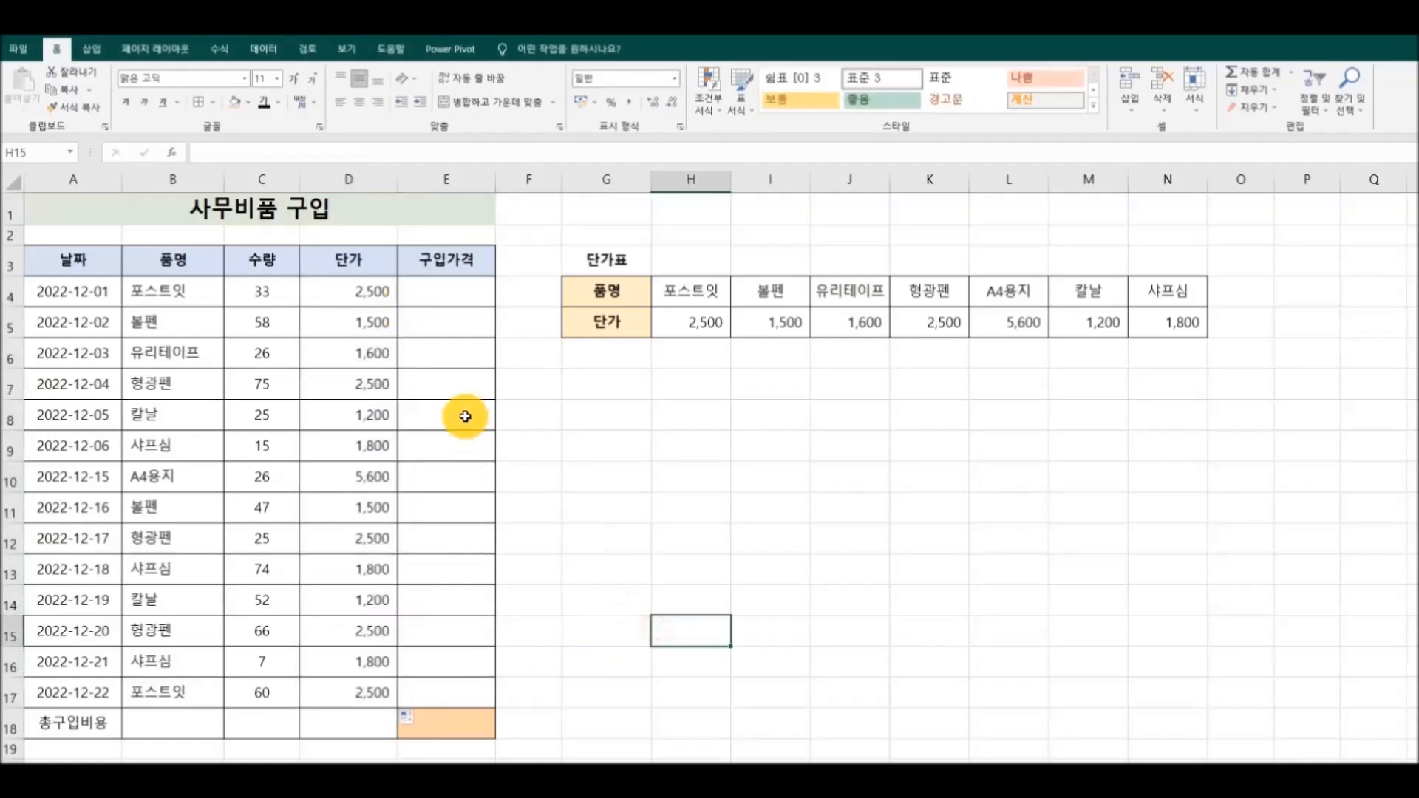
Step: Calculate the purchase price in E4 as =C4*D4 and fill the formula down to E17
click(452, 290)
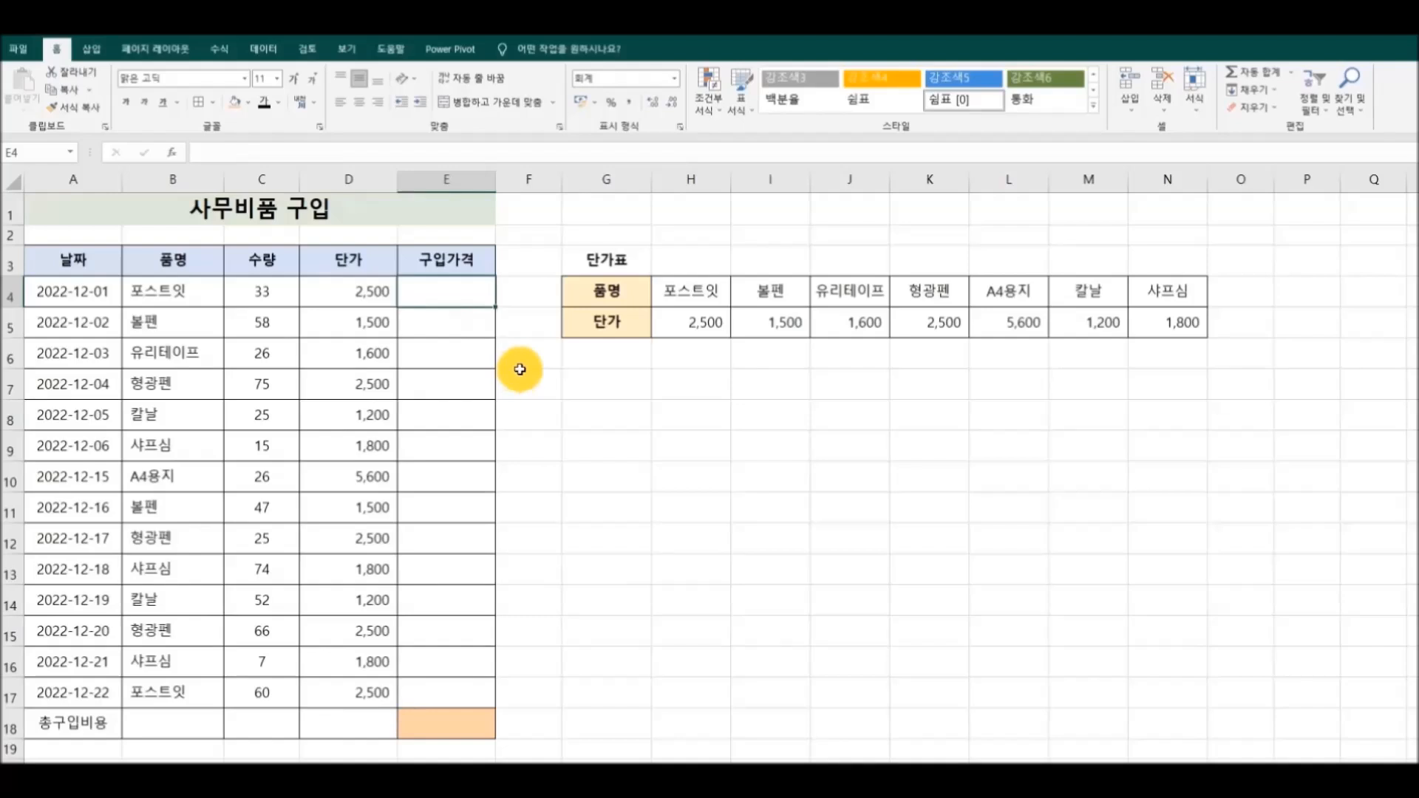
text(=)
click(276, 295)
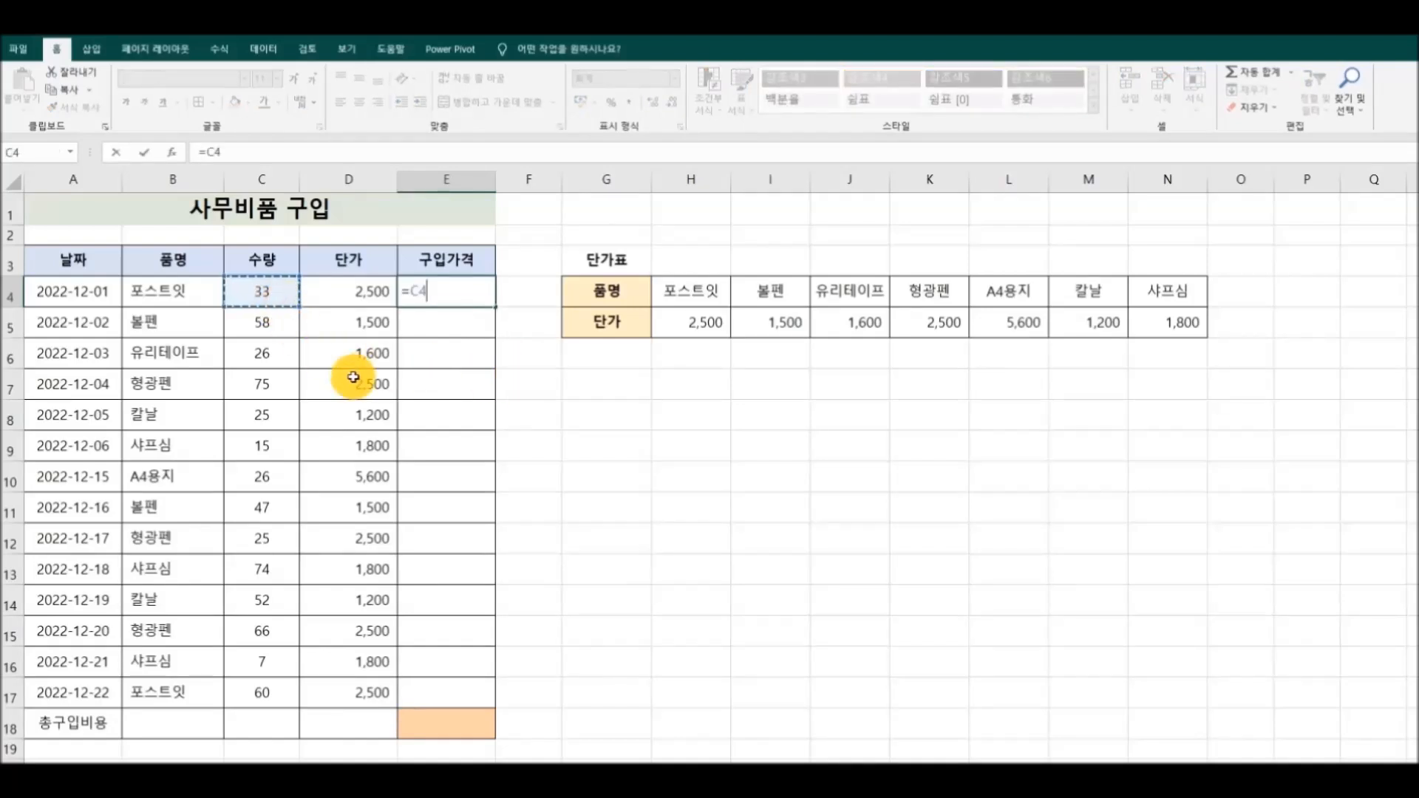
text(*)
click(362, 292)
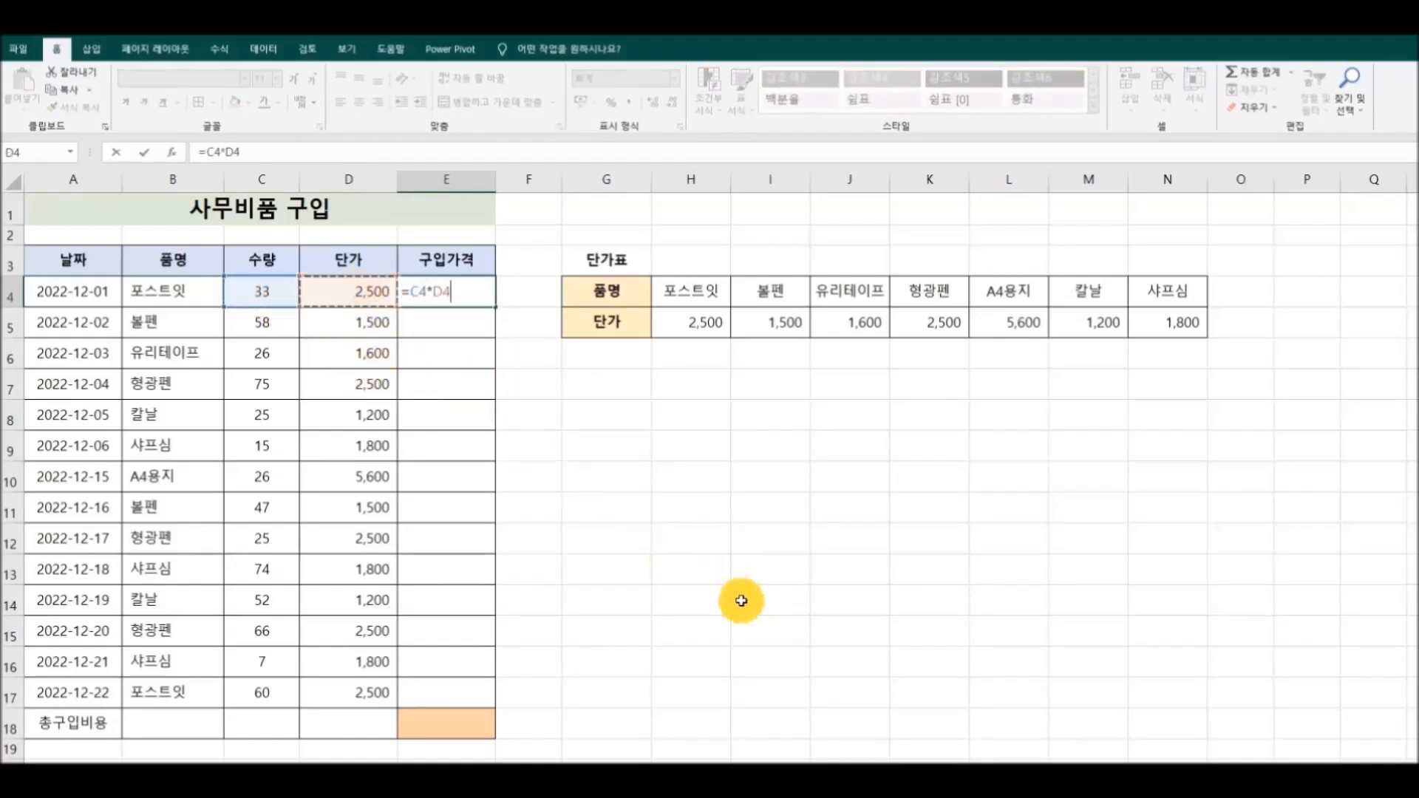
key(Return)
click(454, 291)
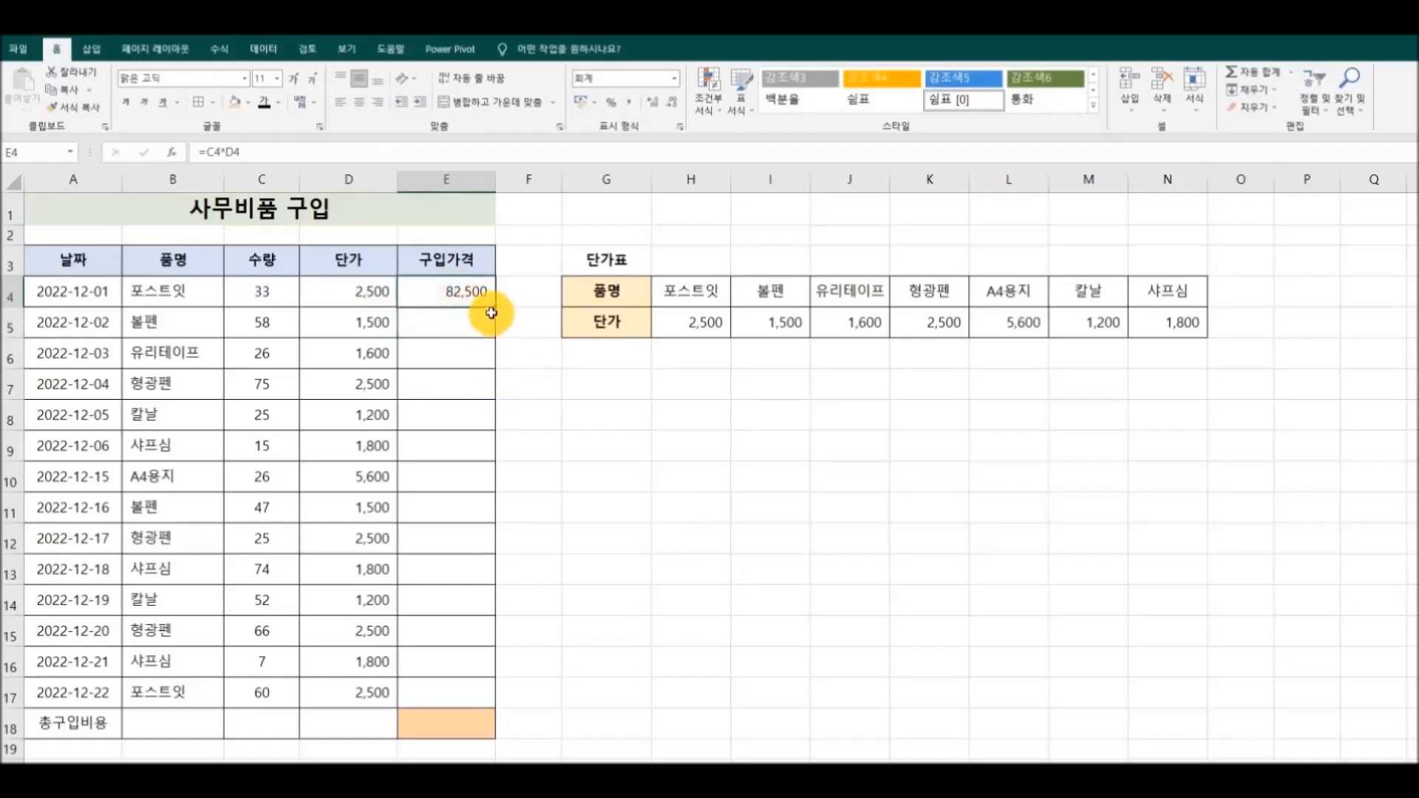
drag(495, 307, 485, 694)
Step: Insert an AutoSum in the total purchase cost cell E18 that totals E4:E17
click(467, 731)
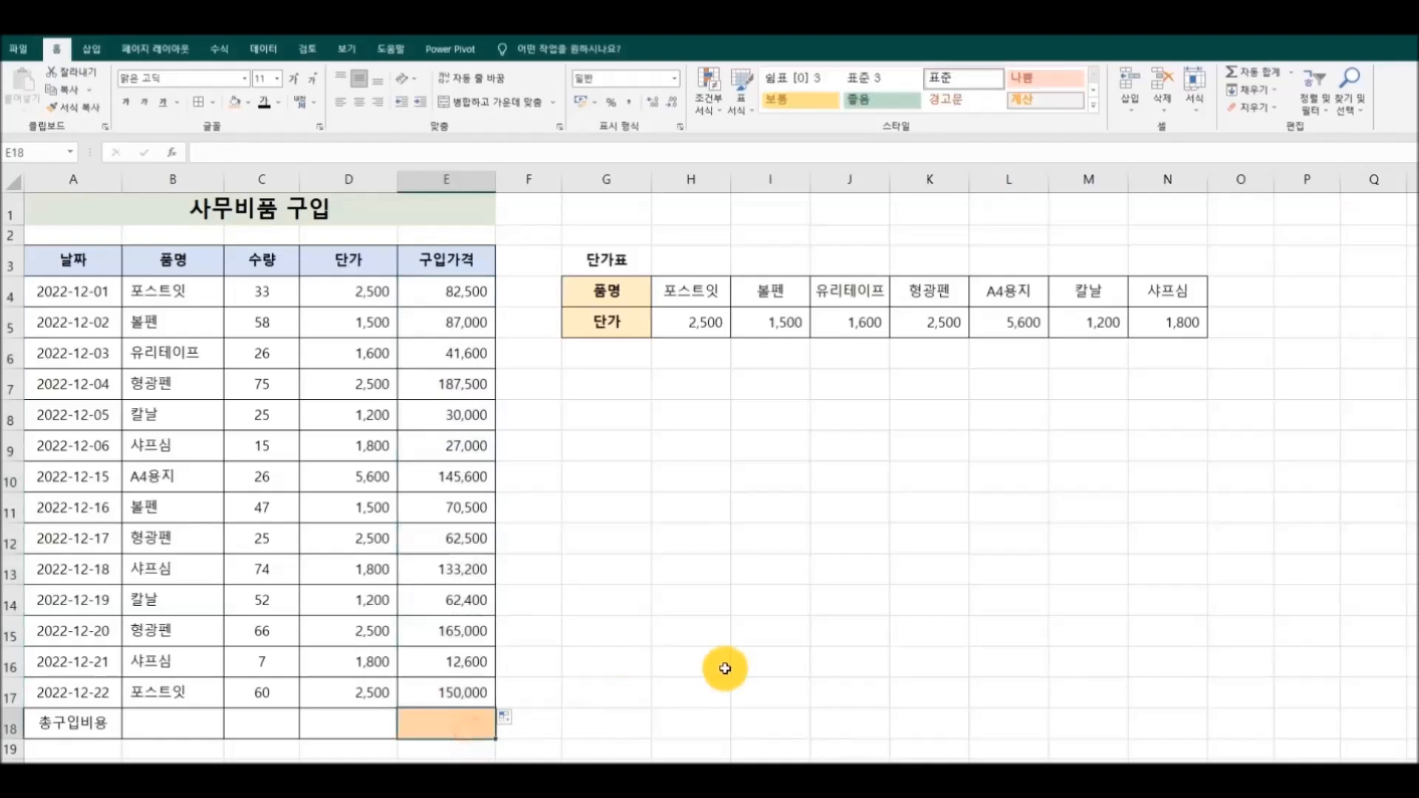
click(219, 49)
click(64, 107)
click(87, 129)
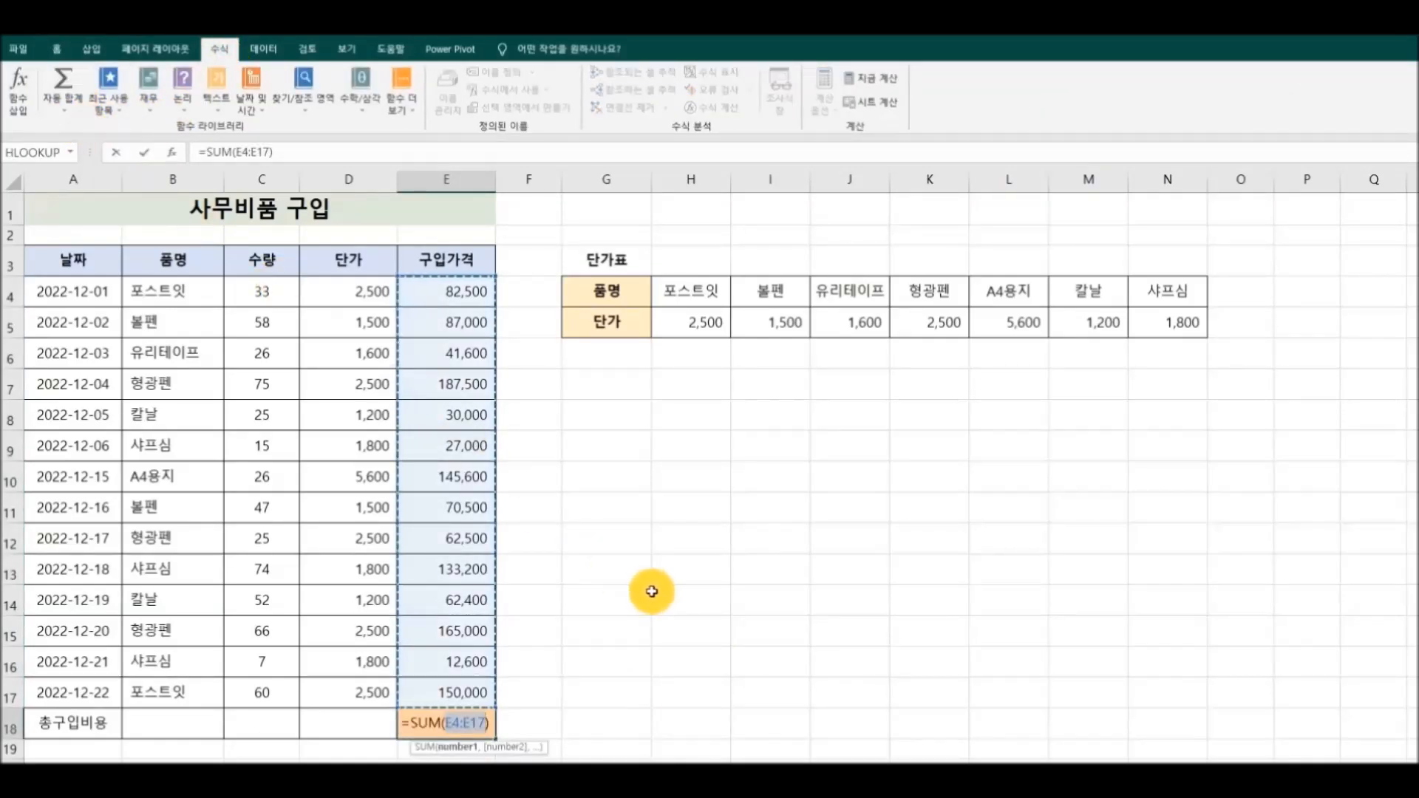
key(Return)
click(697, 652)
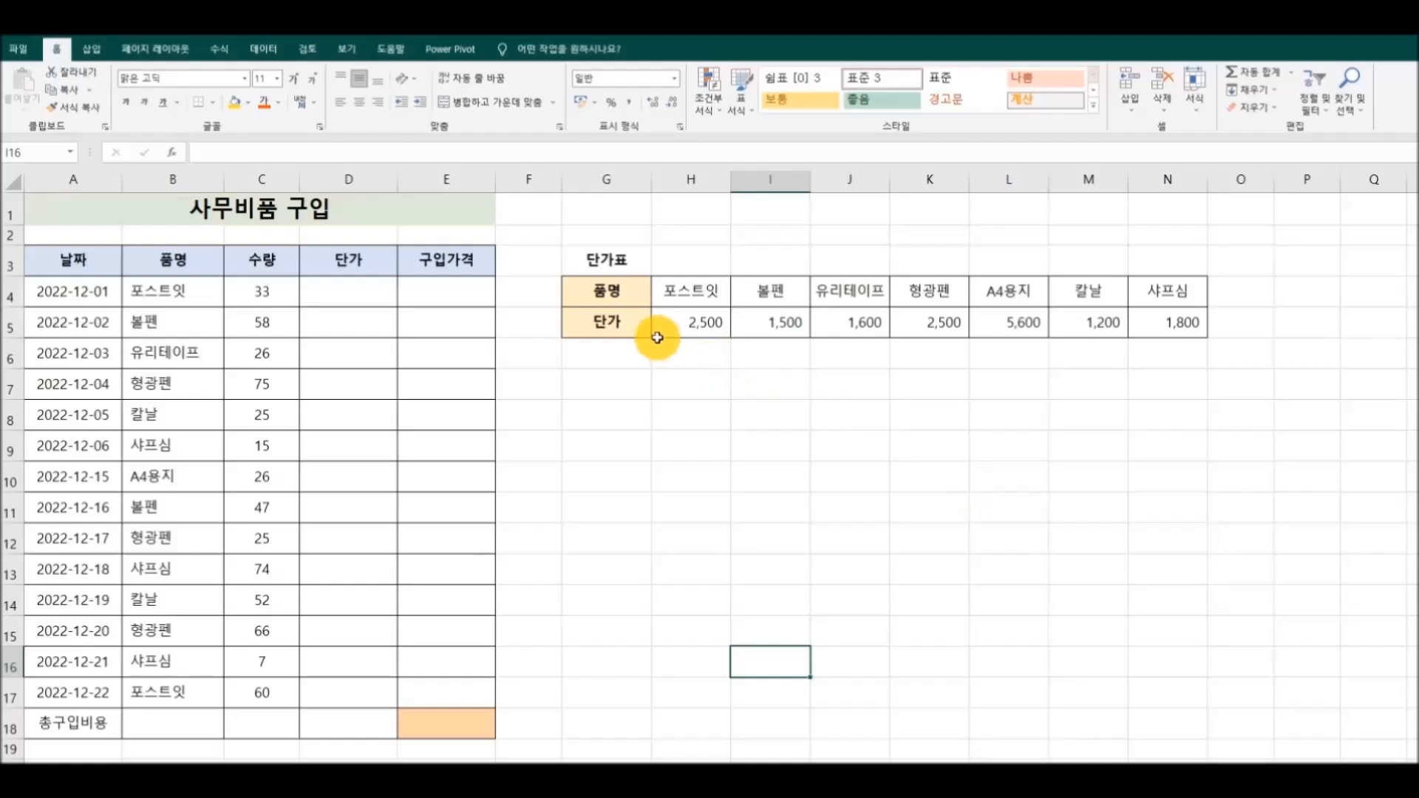
Step: Copy the horizontal unit price table G4:N5 and paste it transposed at G7
drag(611, 289, 1142, 321)
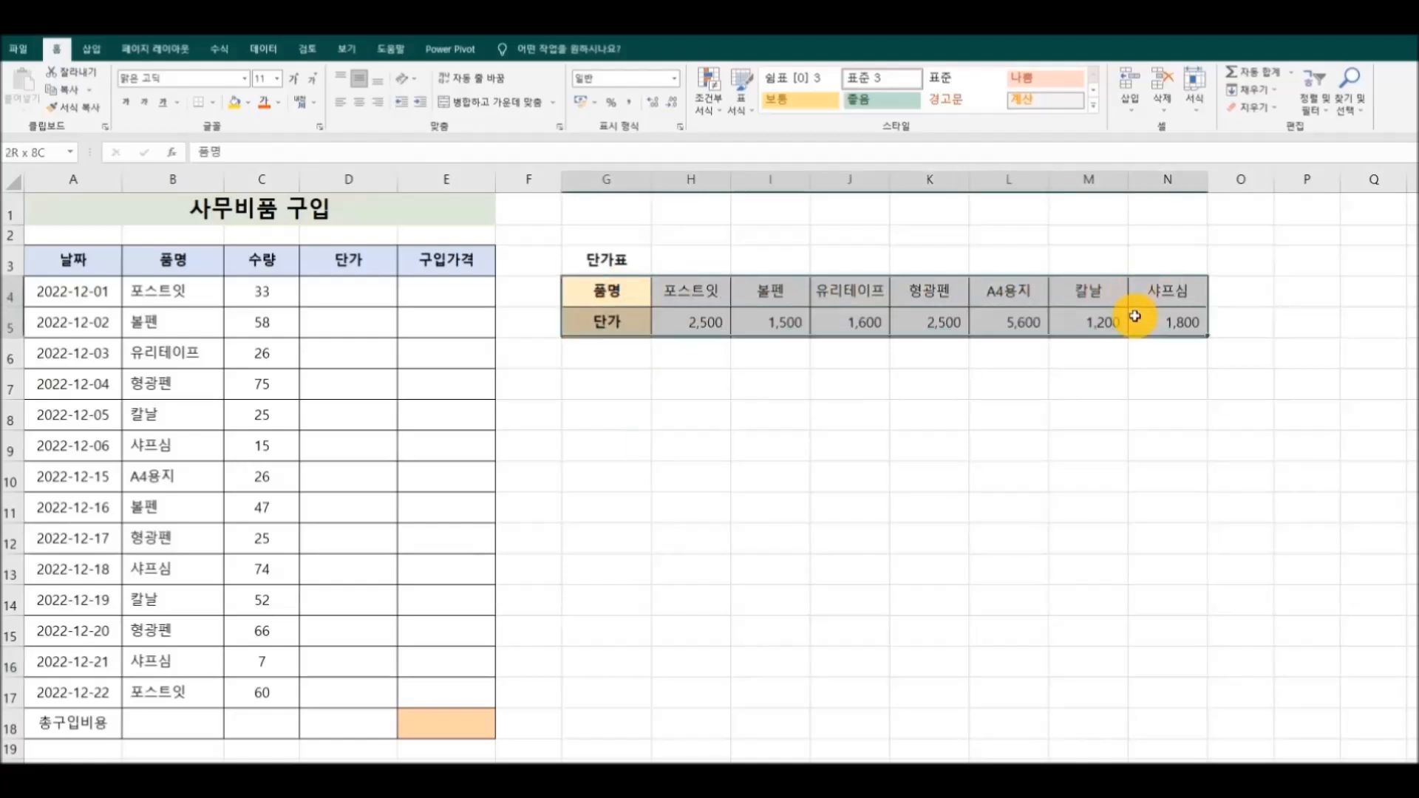
click(901, 438)
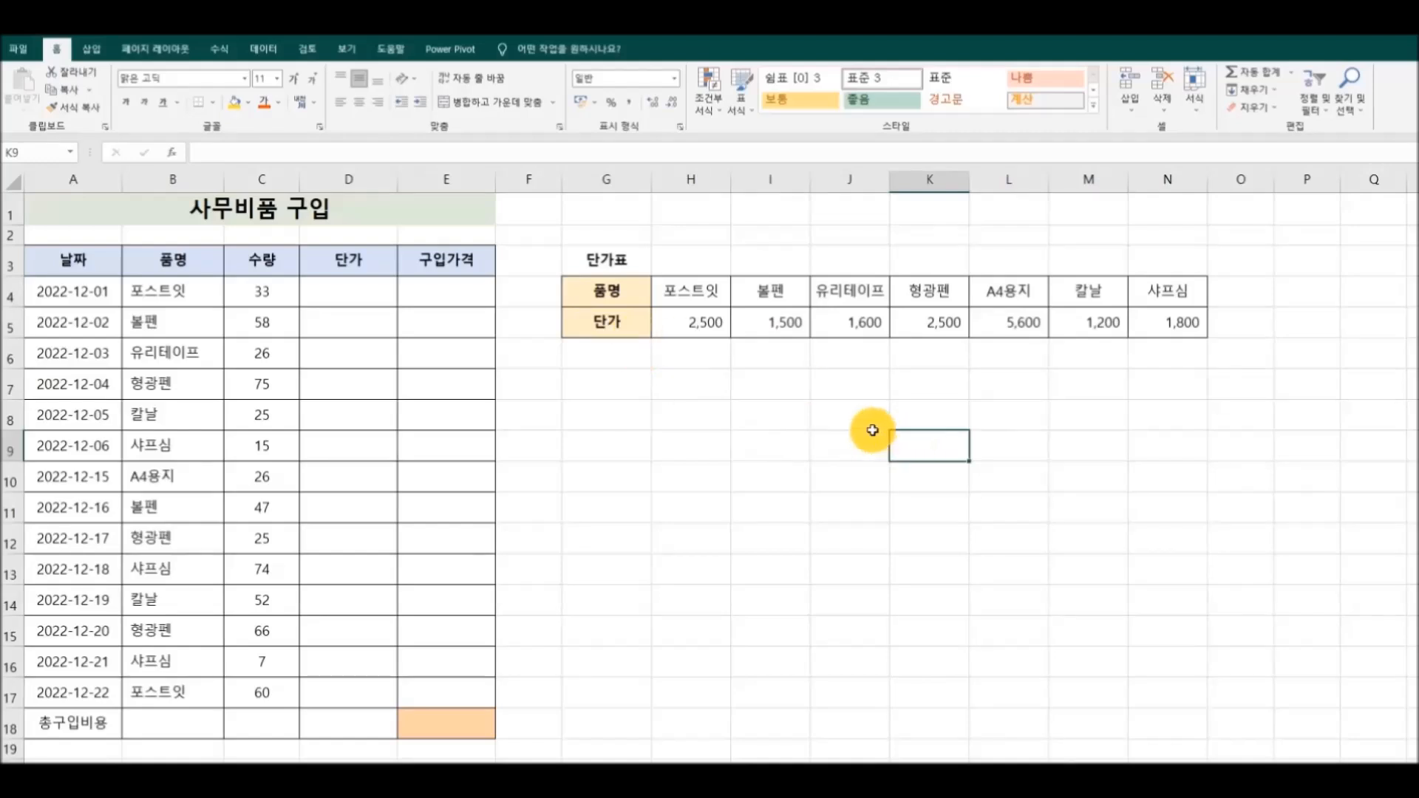
drag(609, 296, 1160, 310)
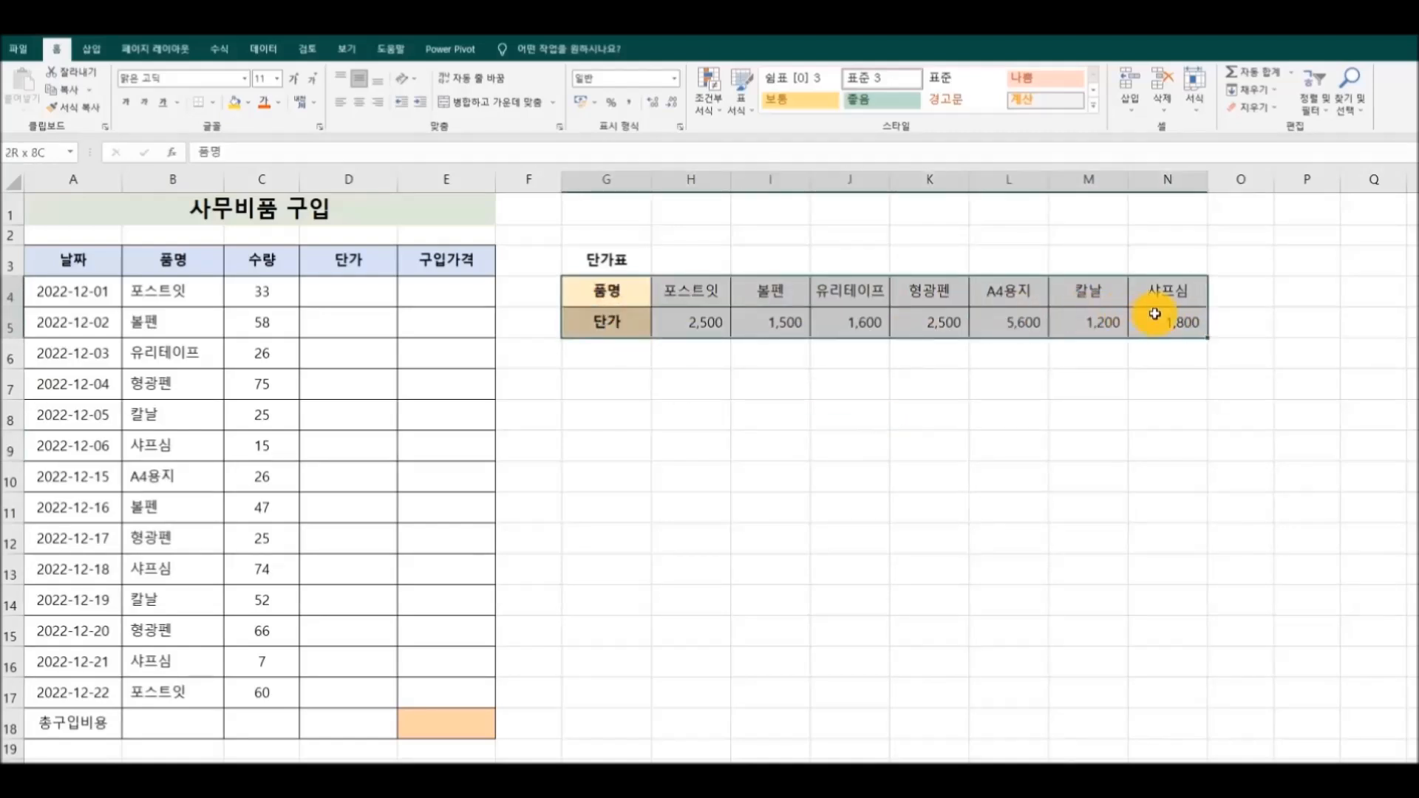
right_click(628, 326)
click(676, 379)
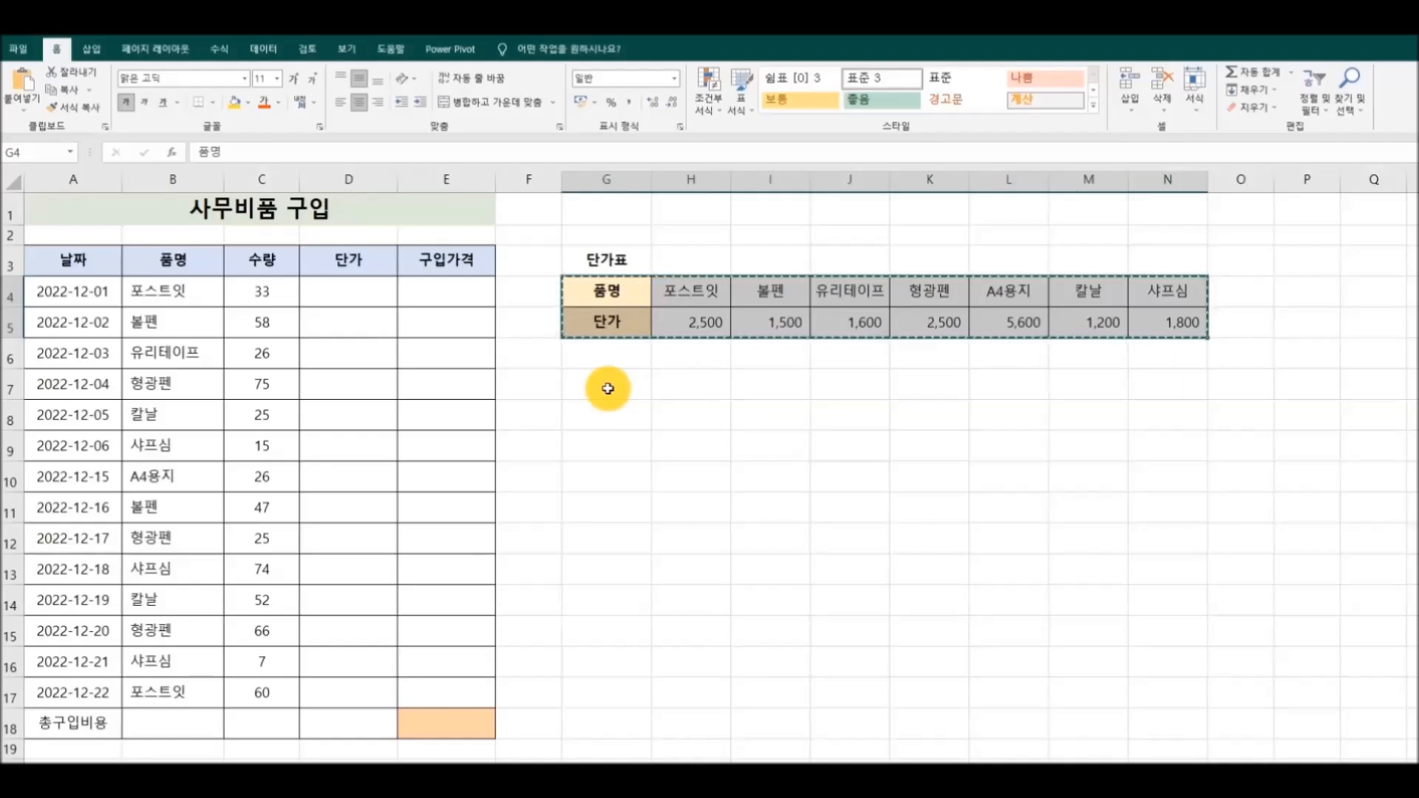
click(608, 388)
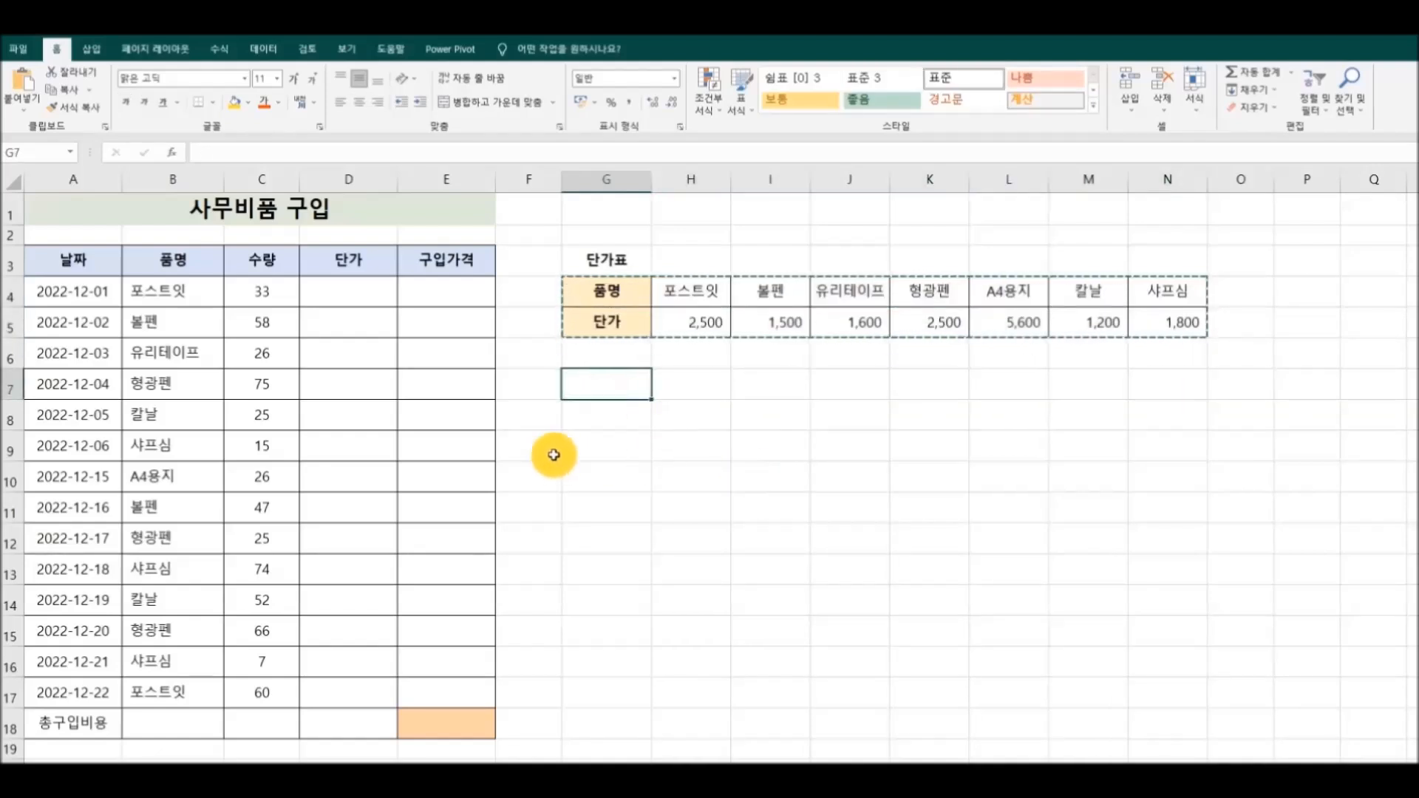
click(34, 108)
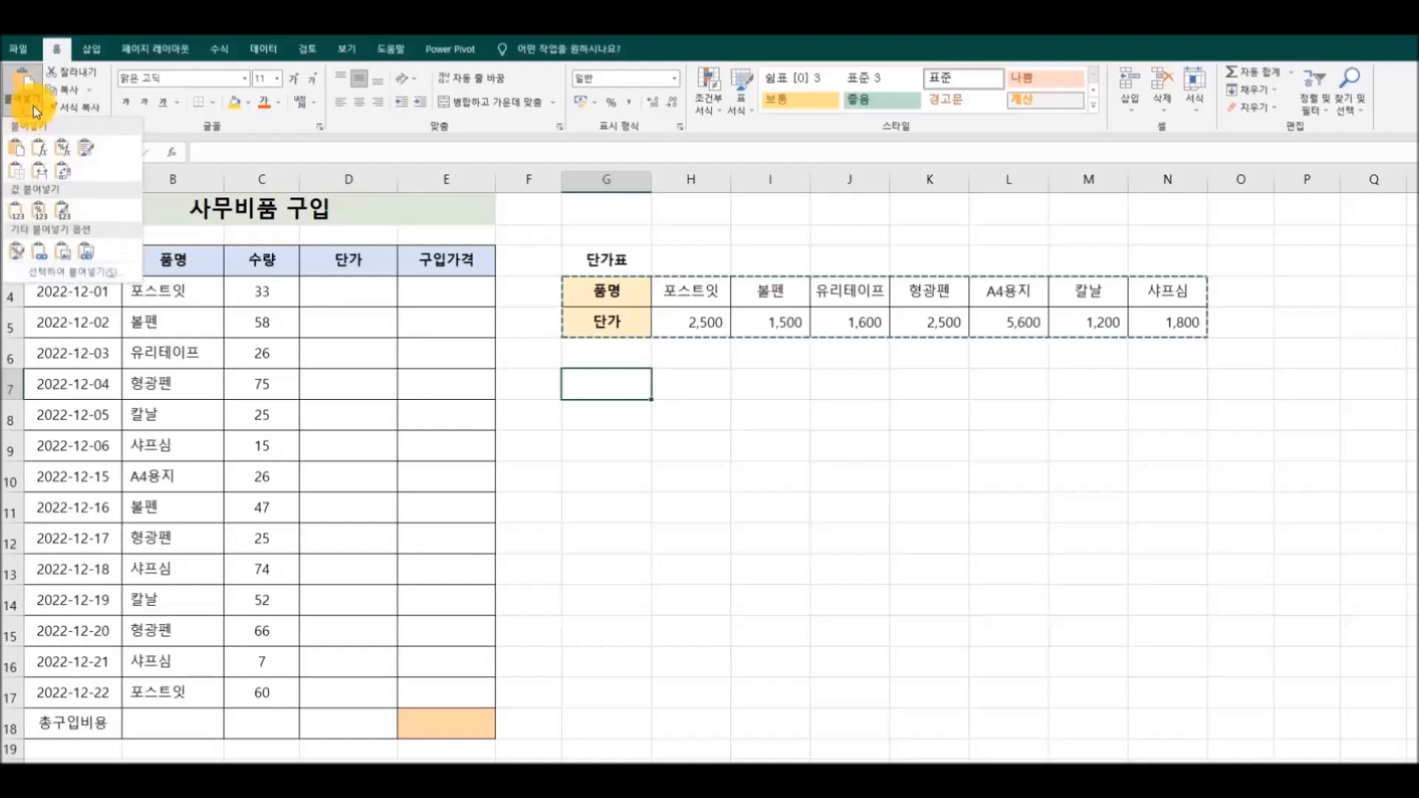
click(60, 174)
click(899, 518)
Step: Clear all contents and formatting from the original horizontal price table in G4:N5
drag(606, 291, 1143, 321)
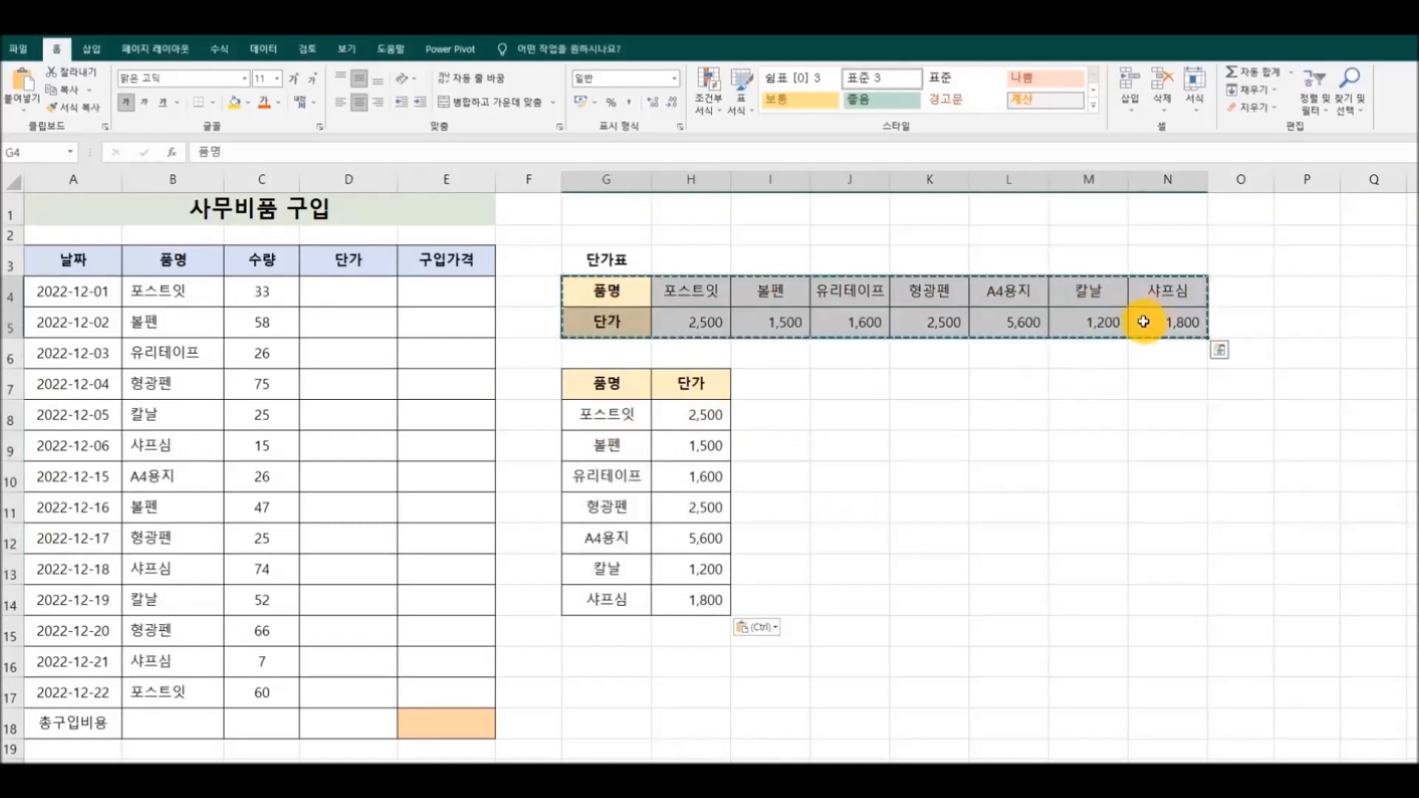
click(1281, 110)
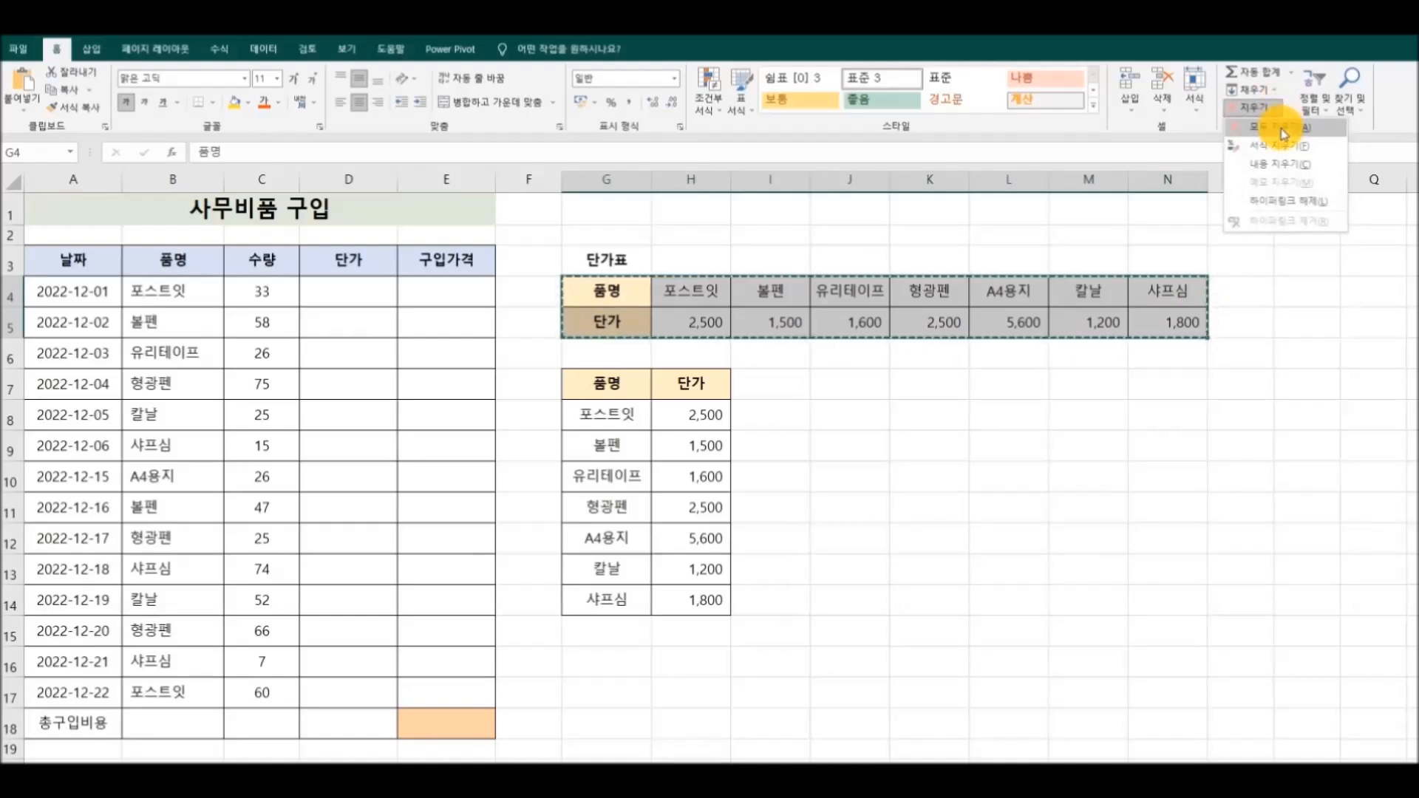
click(1283, 134)
click(1088, 383)
Step: Cut the vertical unit price table G7:H14 and paste it at G4 under the 단가표 heading
drag(581, 385, 684, 598)
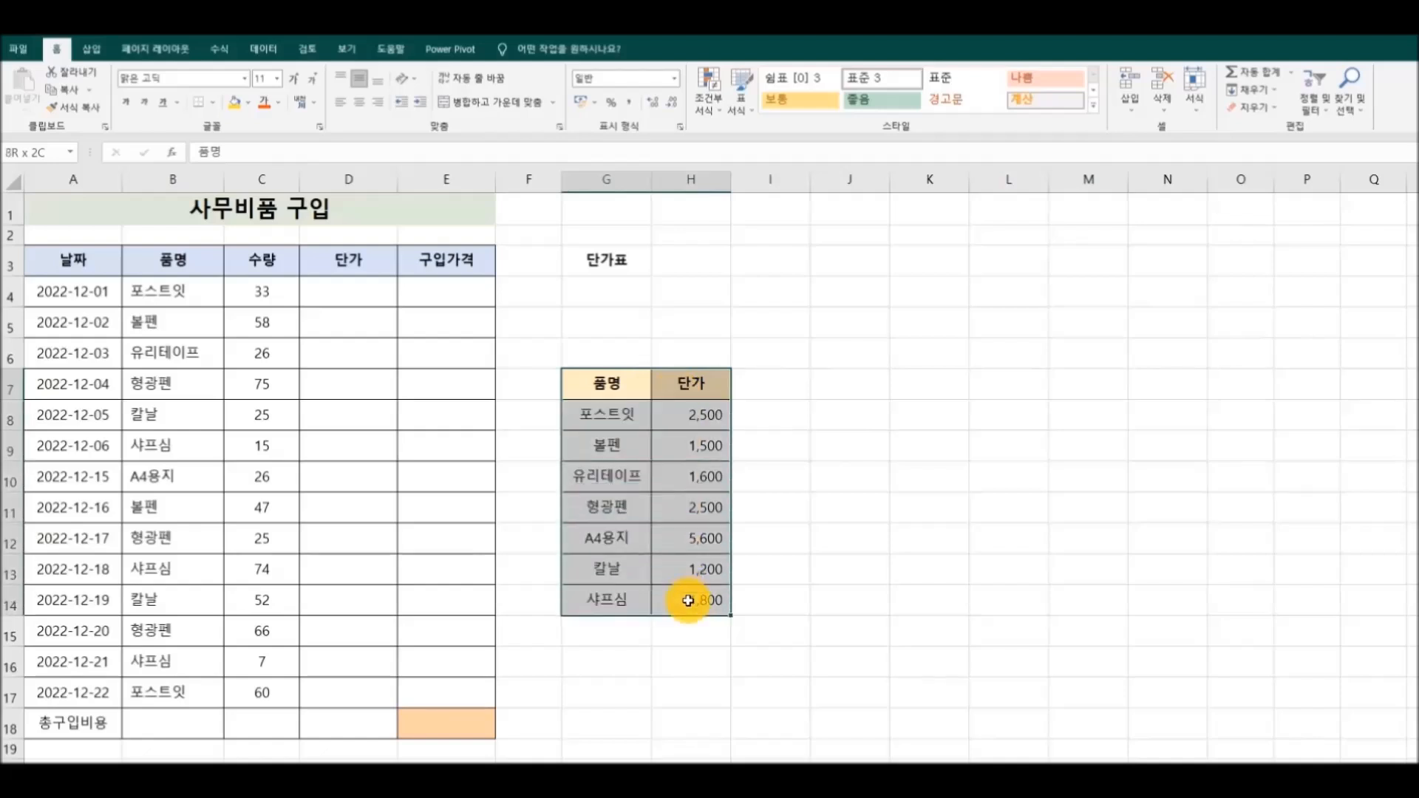
right_click(658, 455)
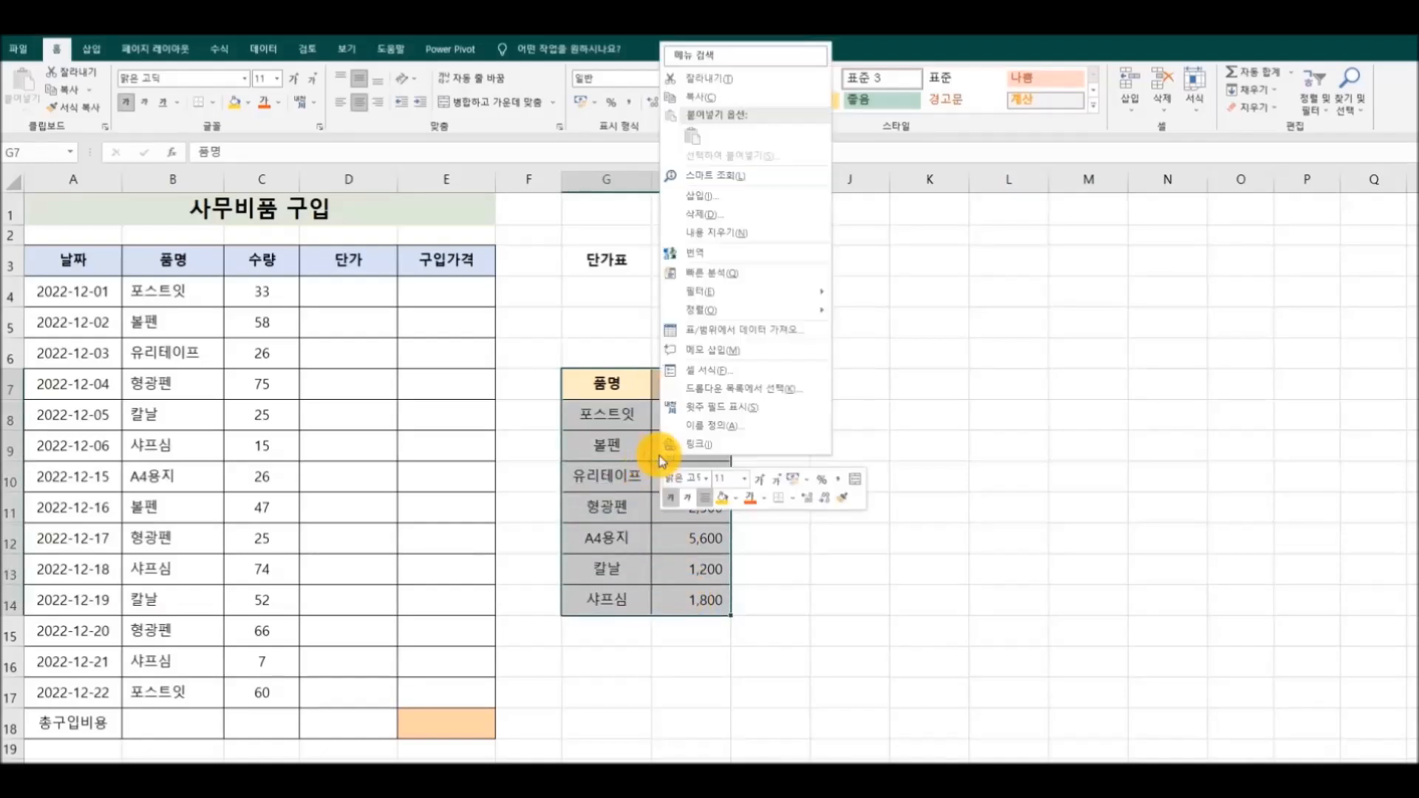
click(766, 82)
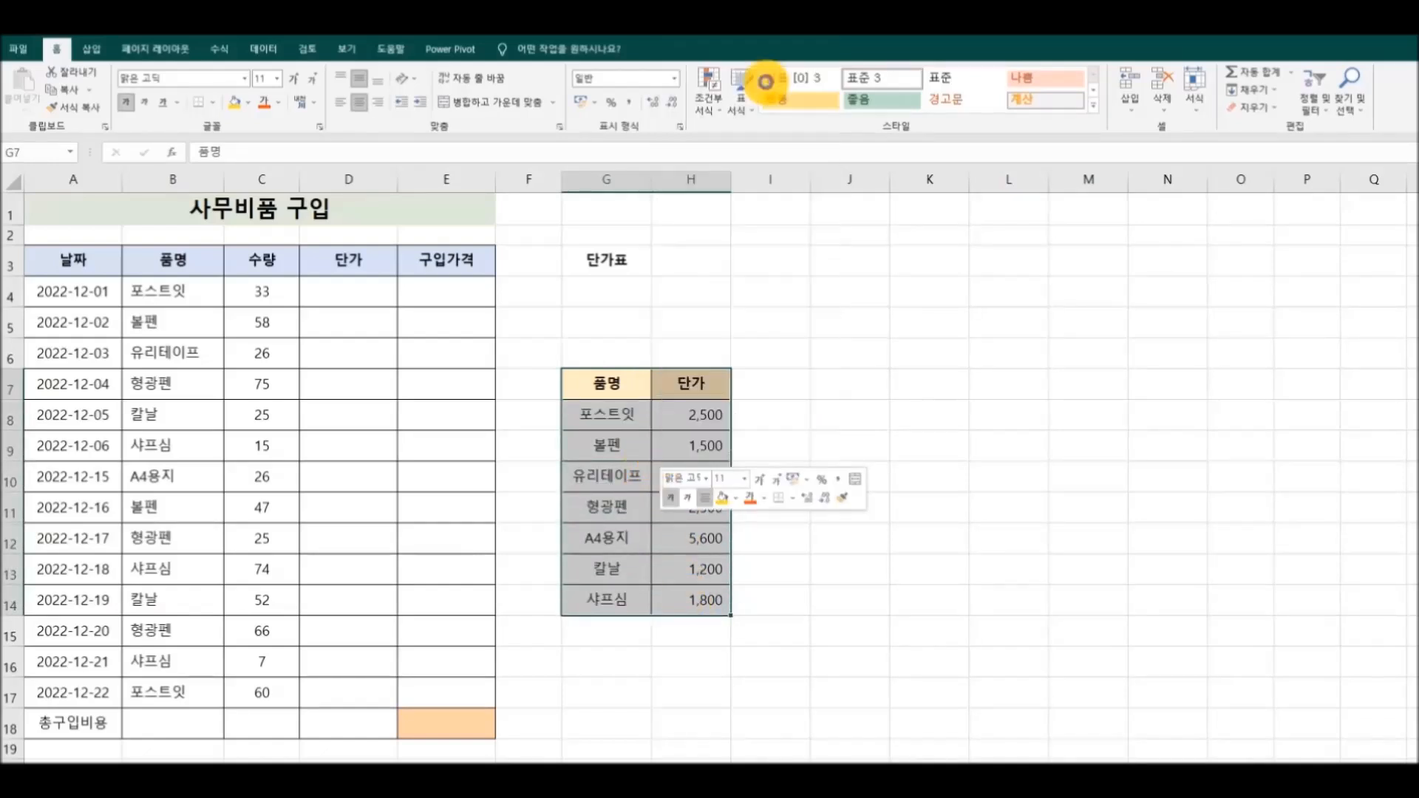
click(618, 297)
key(ctrl+v)
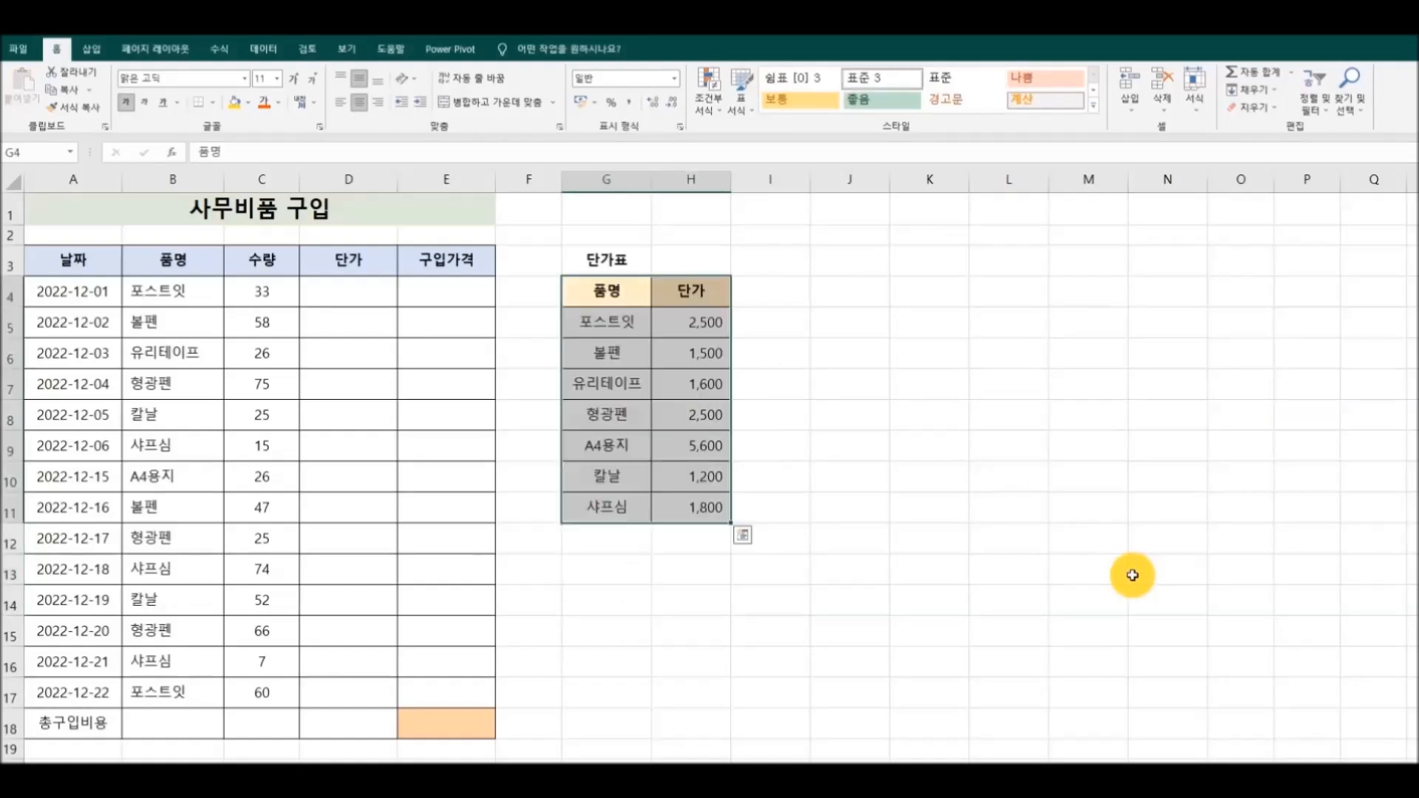
click(1120, 573)
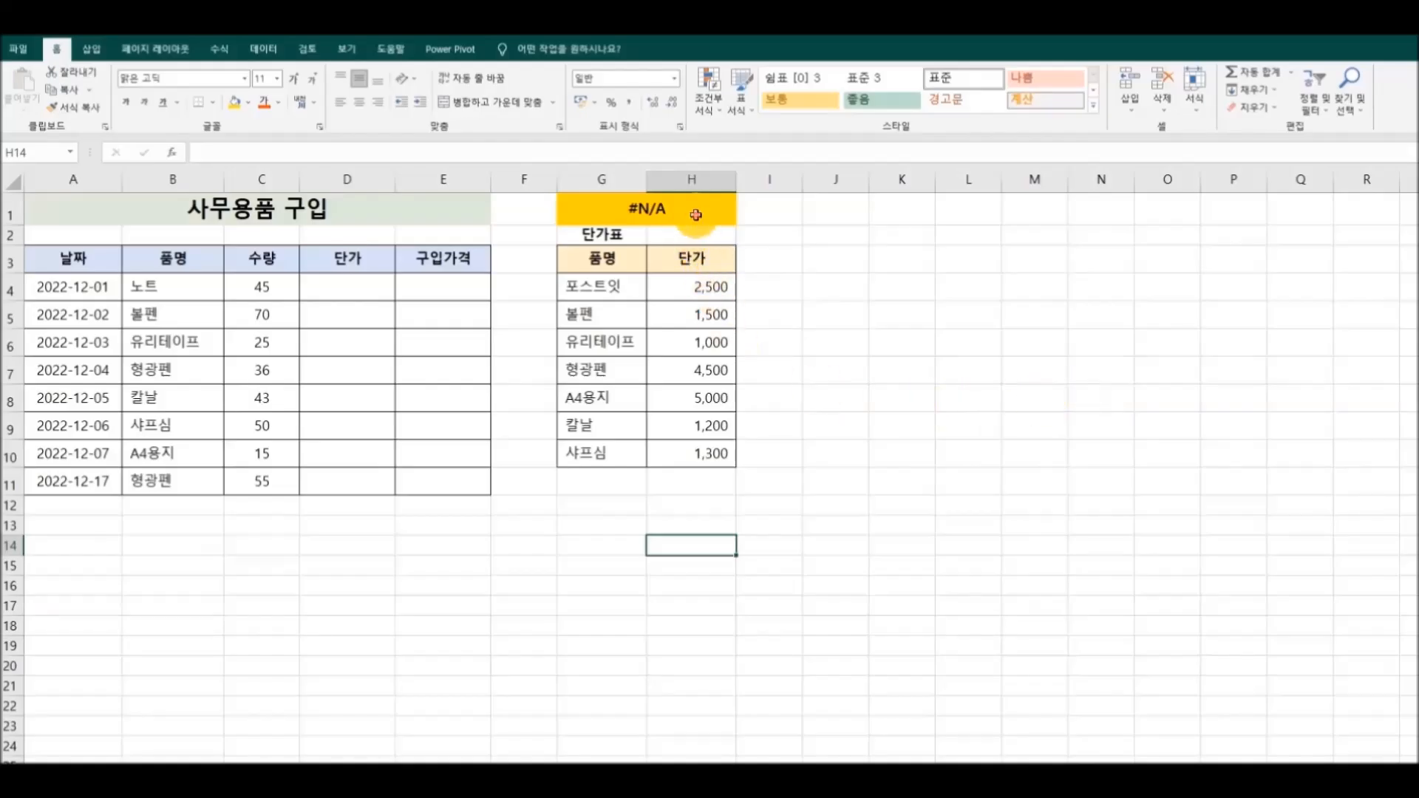
Step: Start a VLOOKUP function in D4 of the 사무용품 구입 sheet with B4 as the lookup value
click(693, 214)
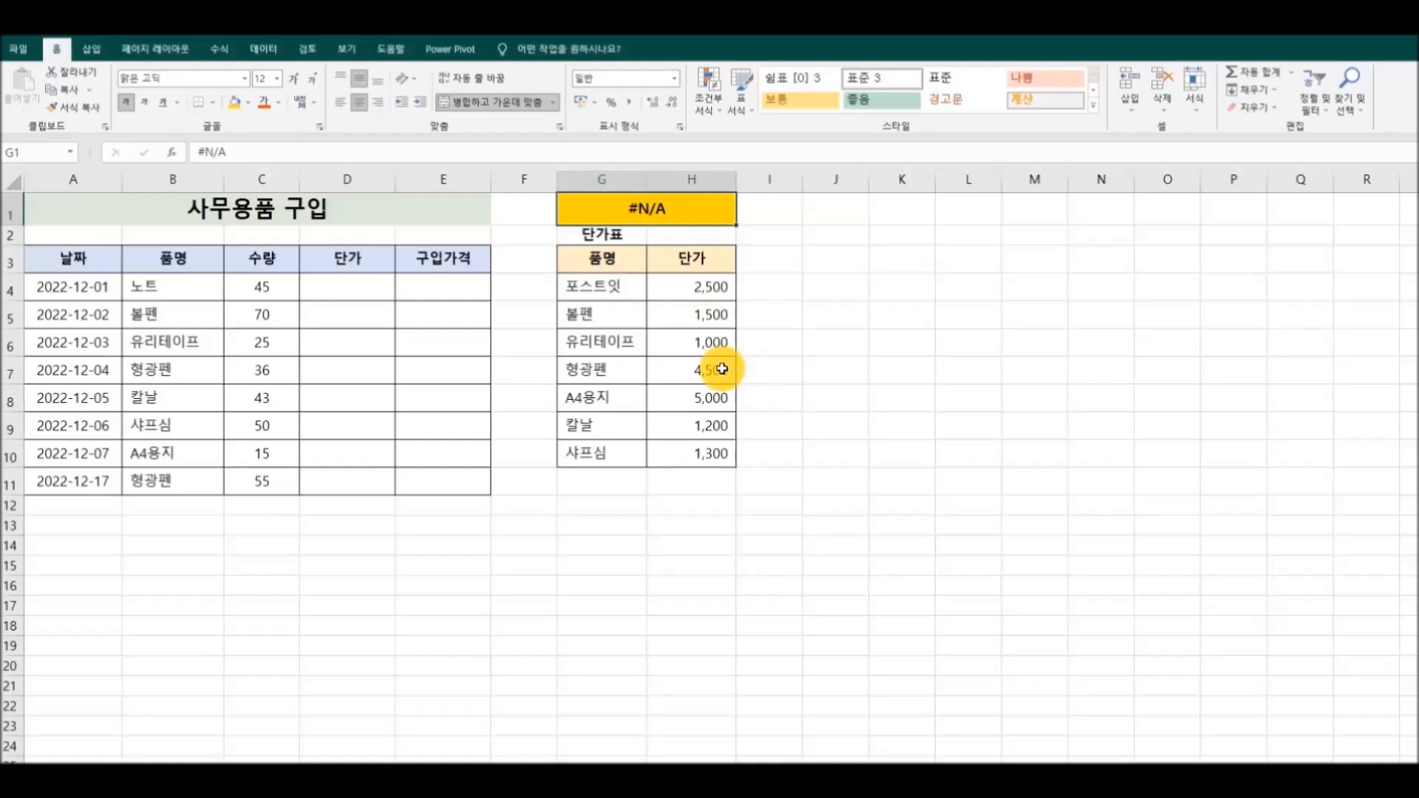
click(355, 286)
text(=)
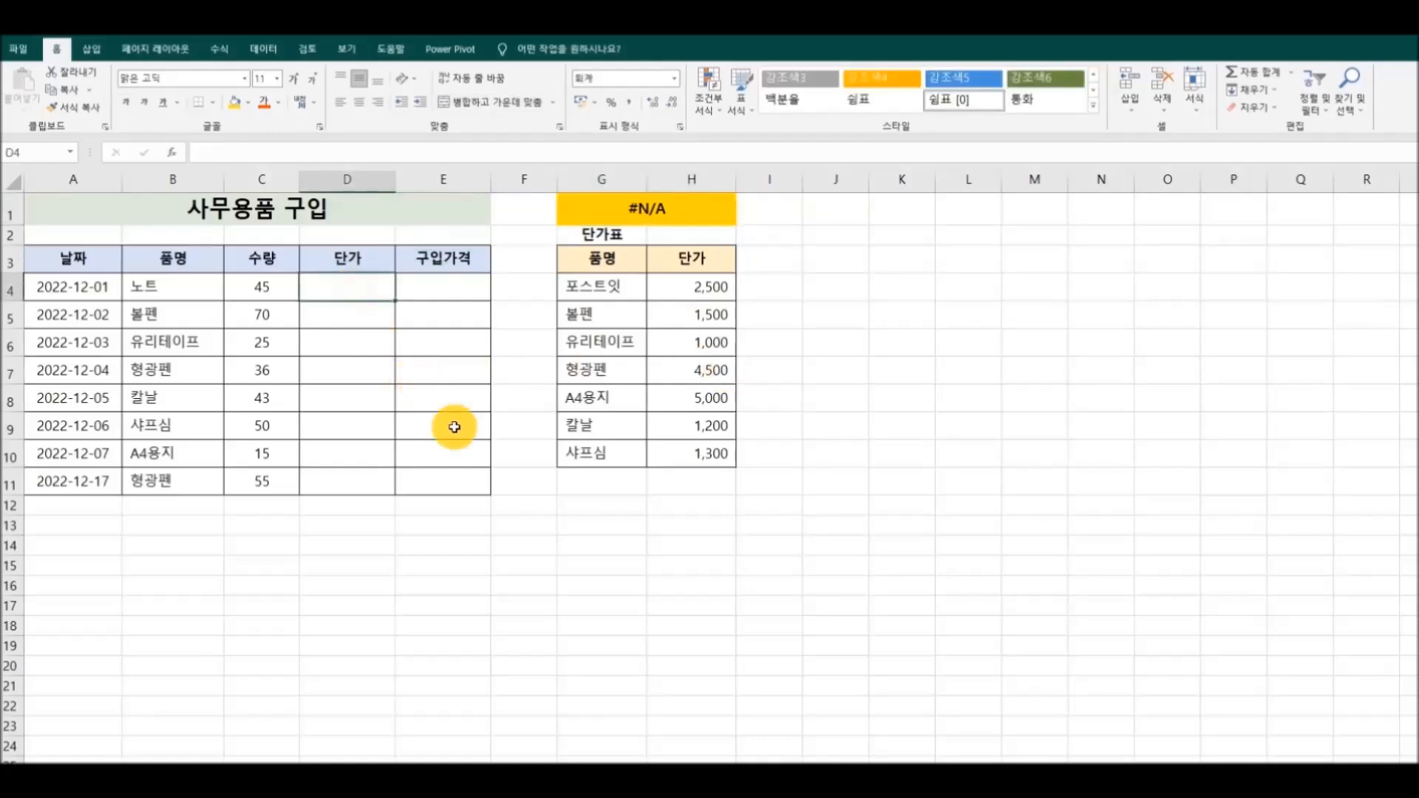
text(v)
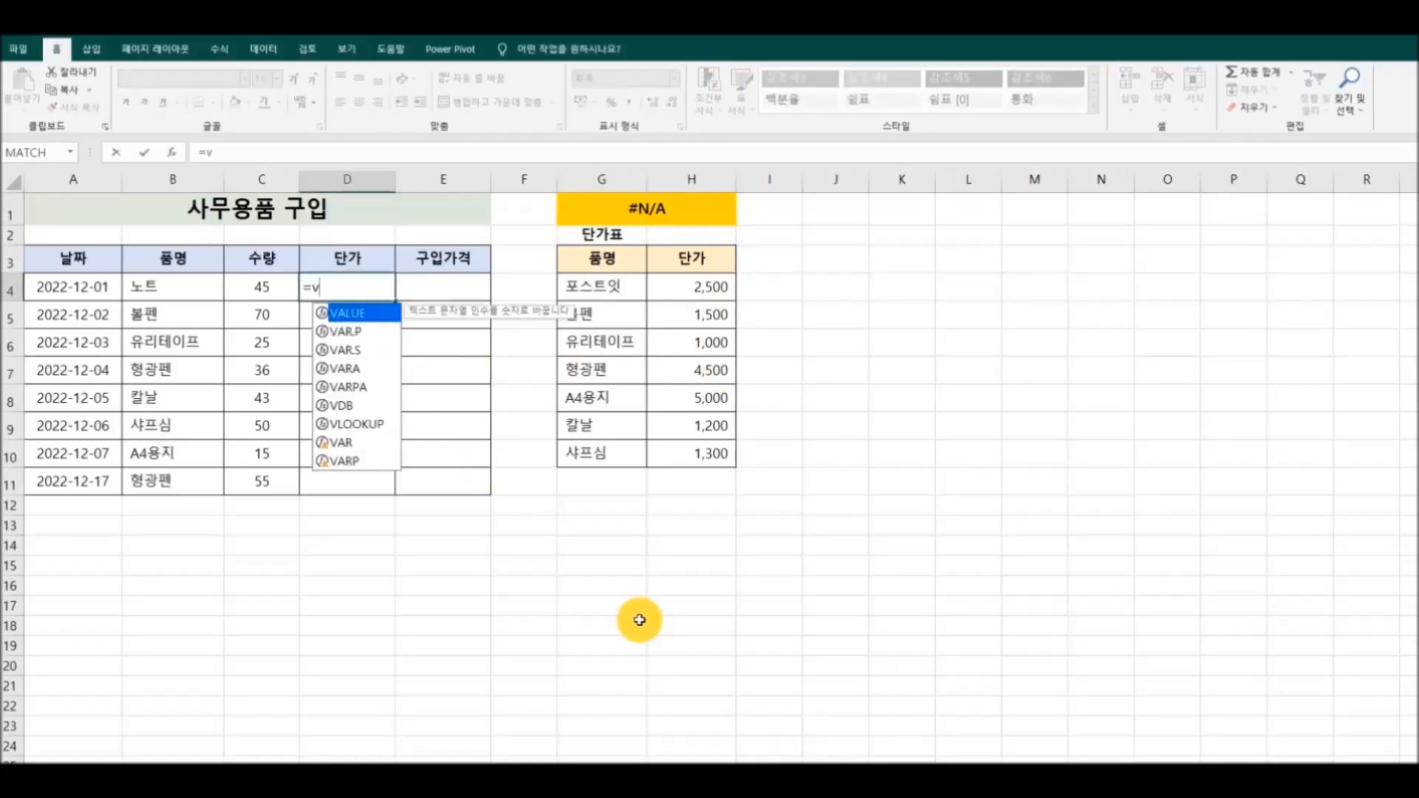
text(loo)
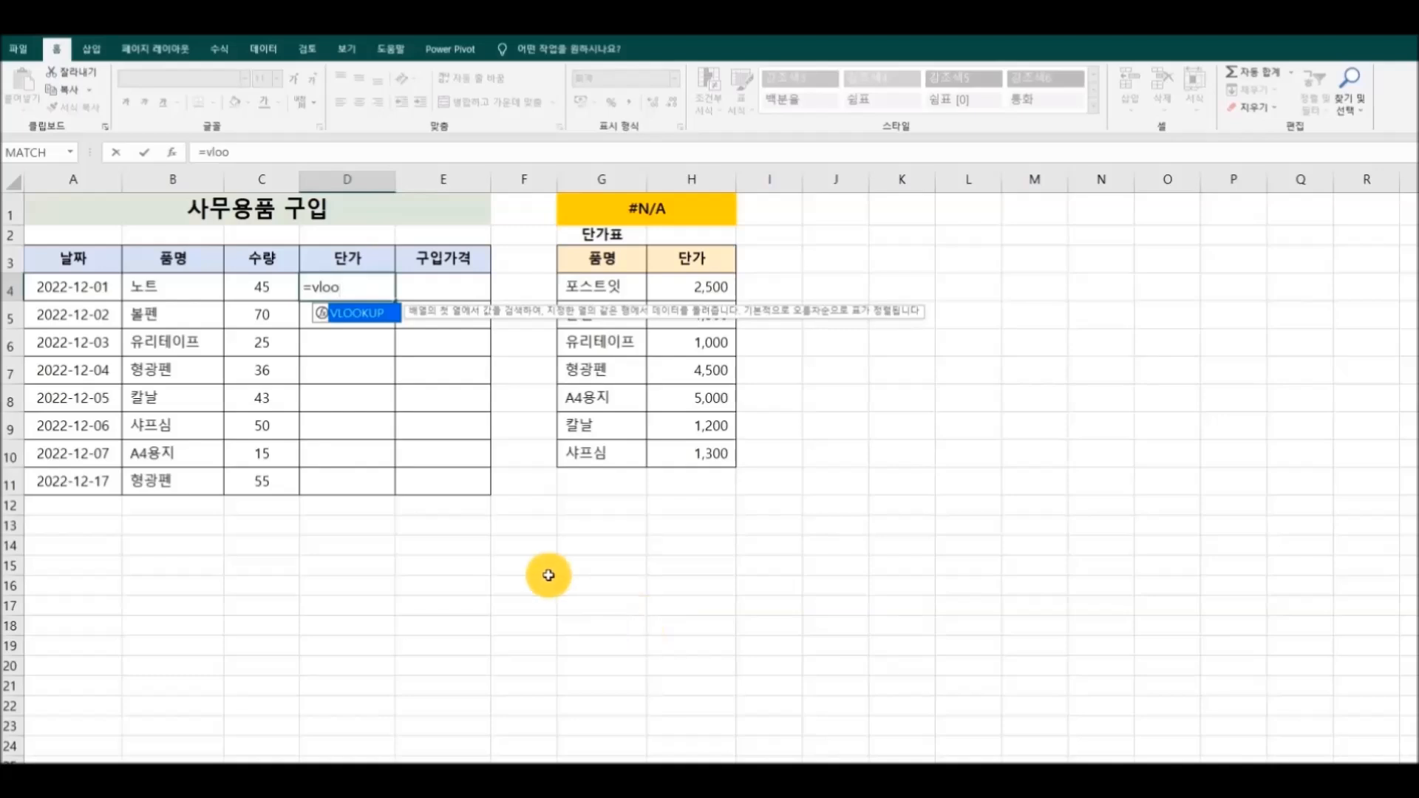
double_click(375, 319)
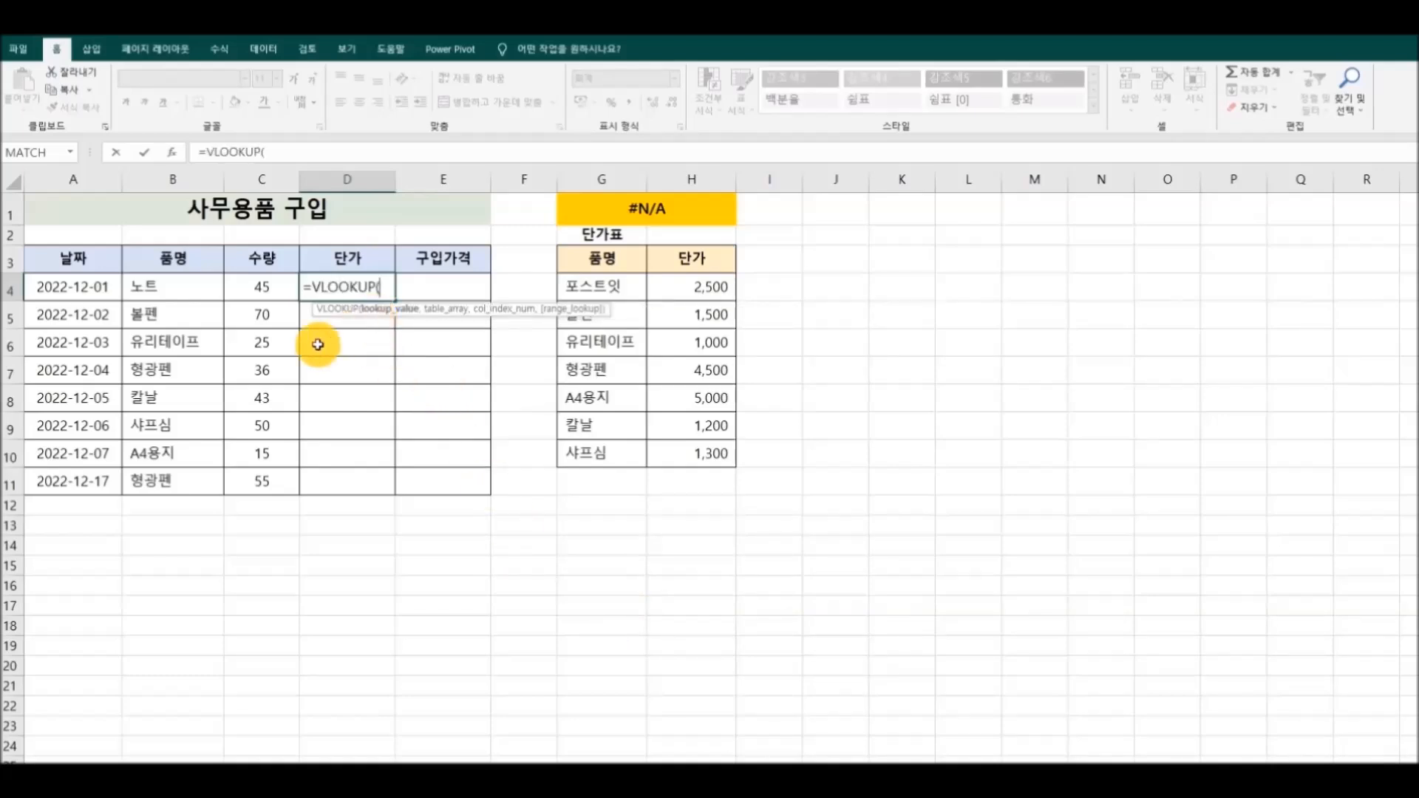
click(189, 285)
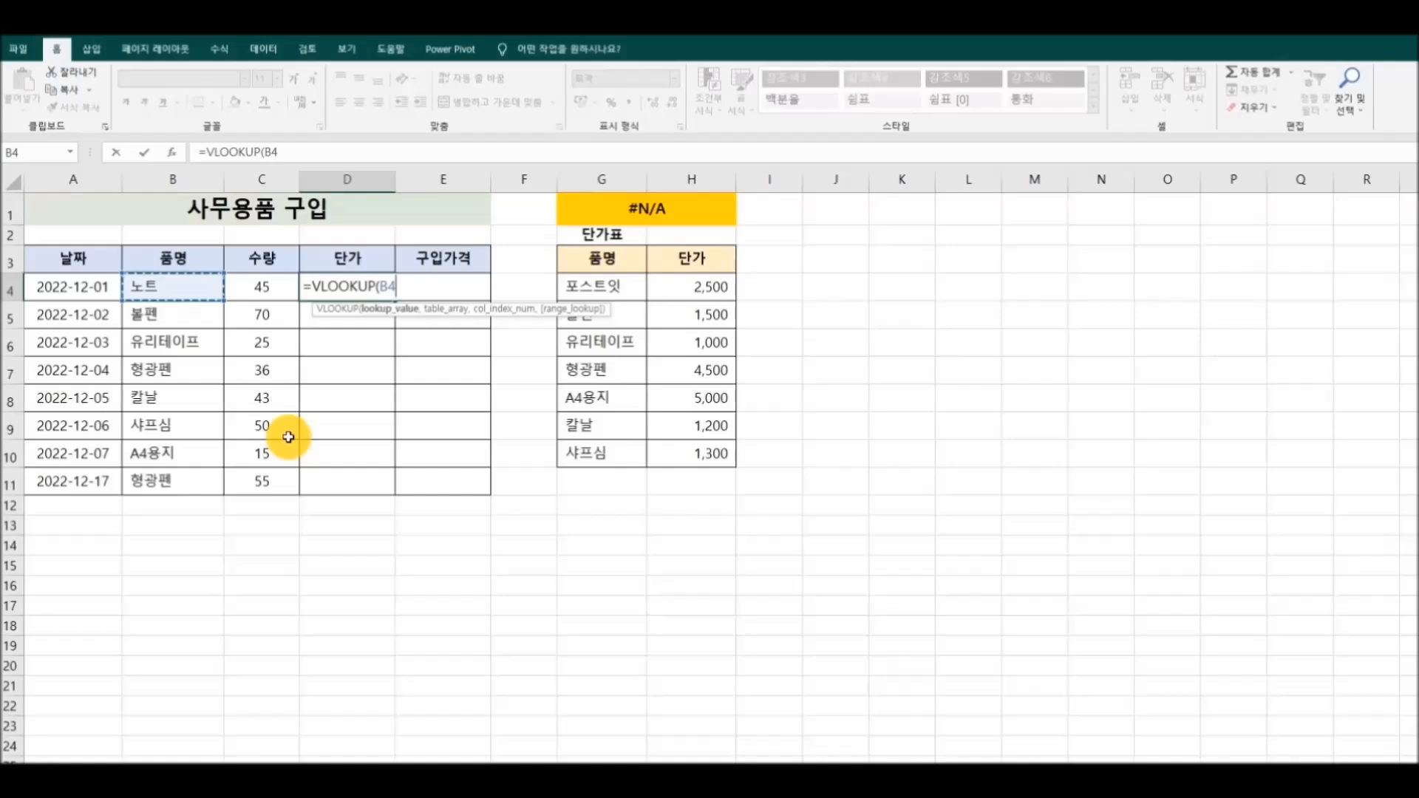
Step: Complete the D4 VLOOKUP with table array G4:H10, column index 2 and range lookup 0
text(,)
drag(579, 289, 668, 448)
text(,)
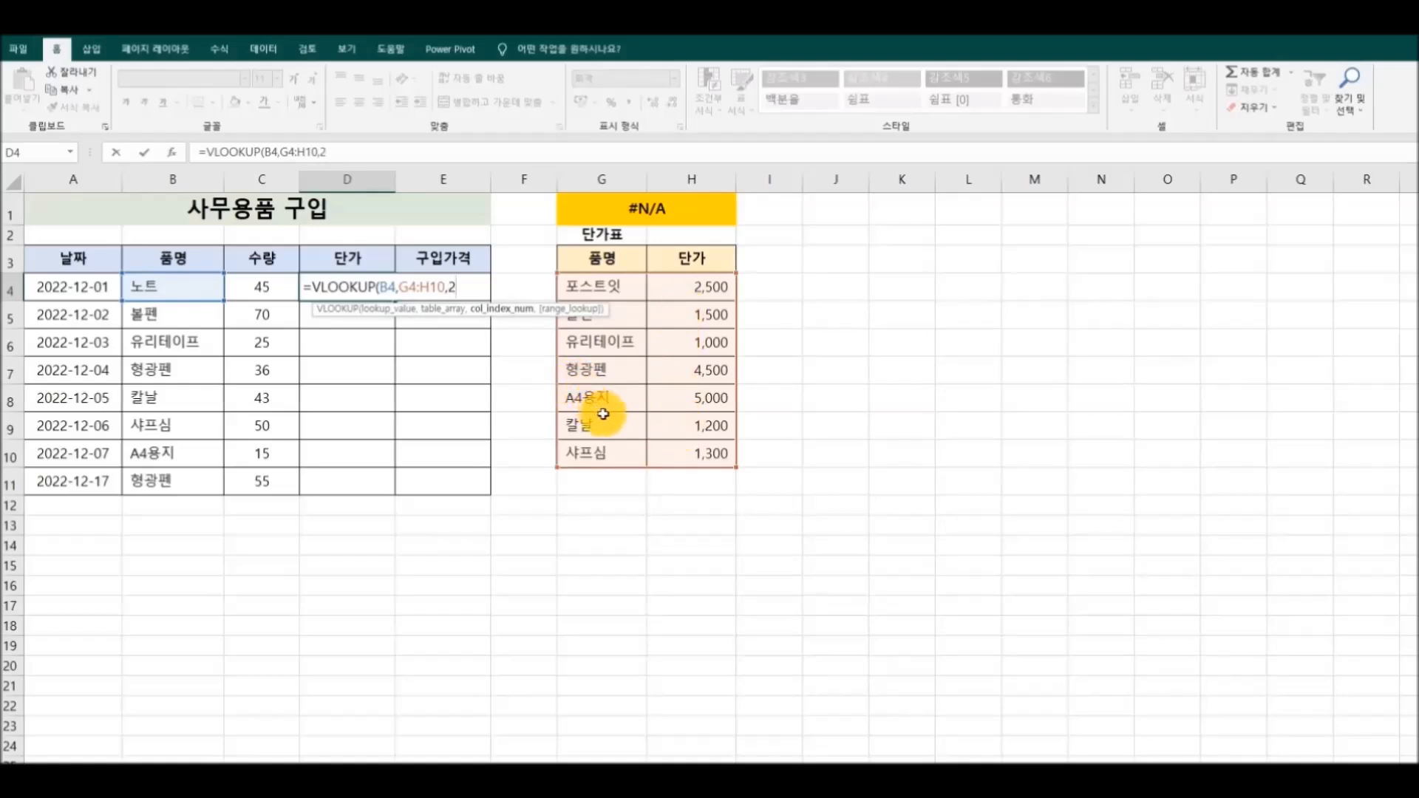
text(2,)
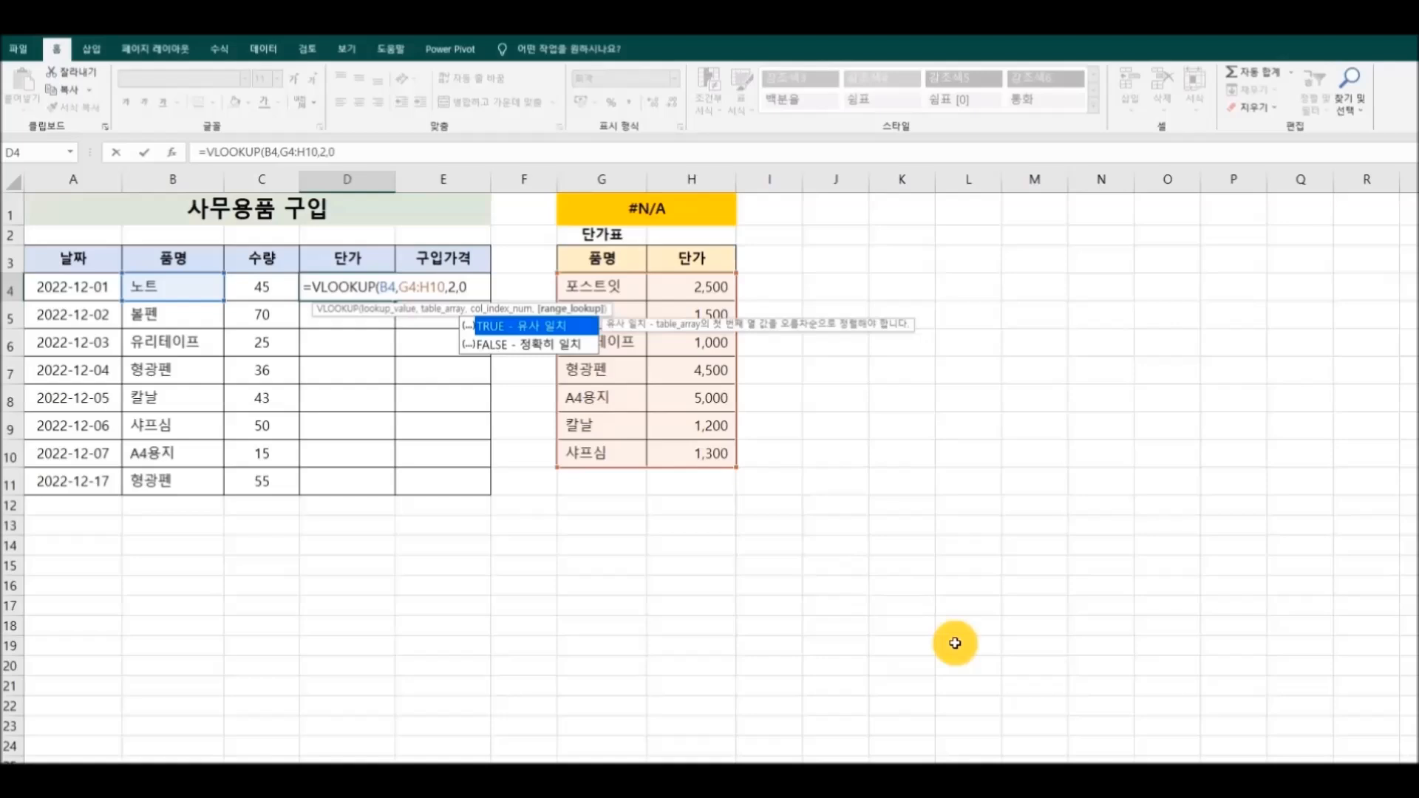
text(0))
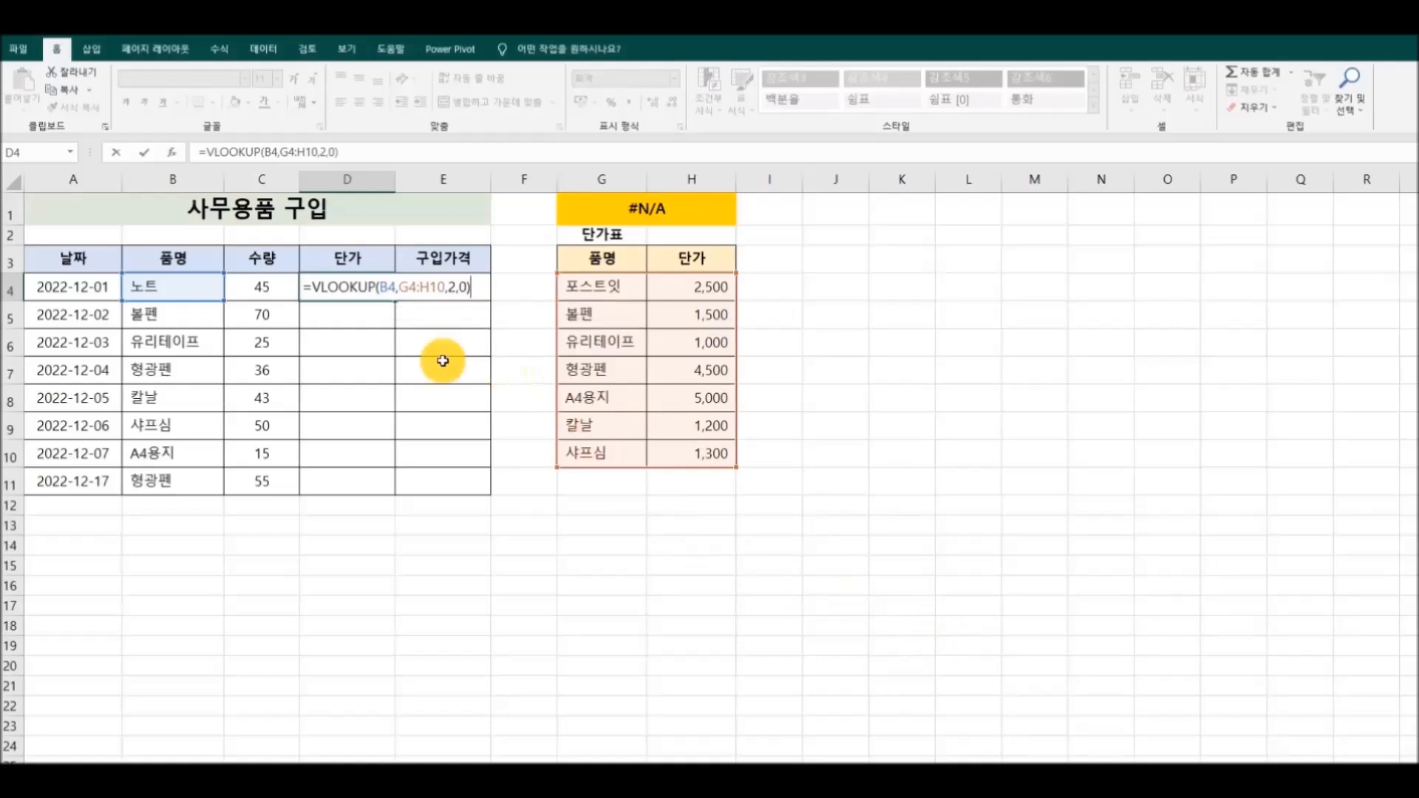
key(Return)
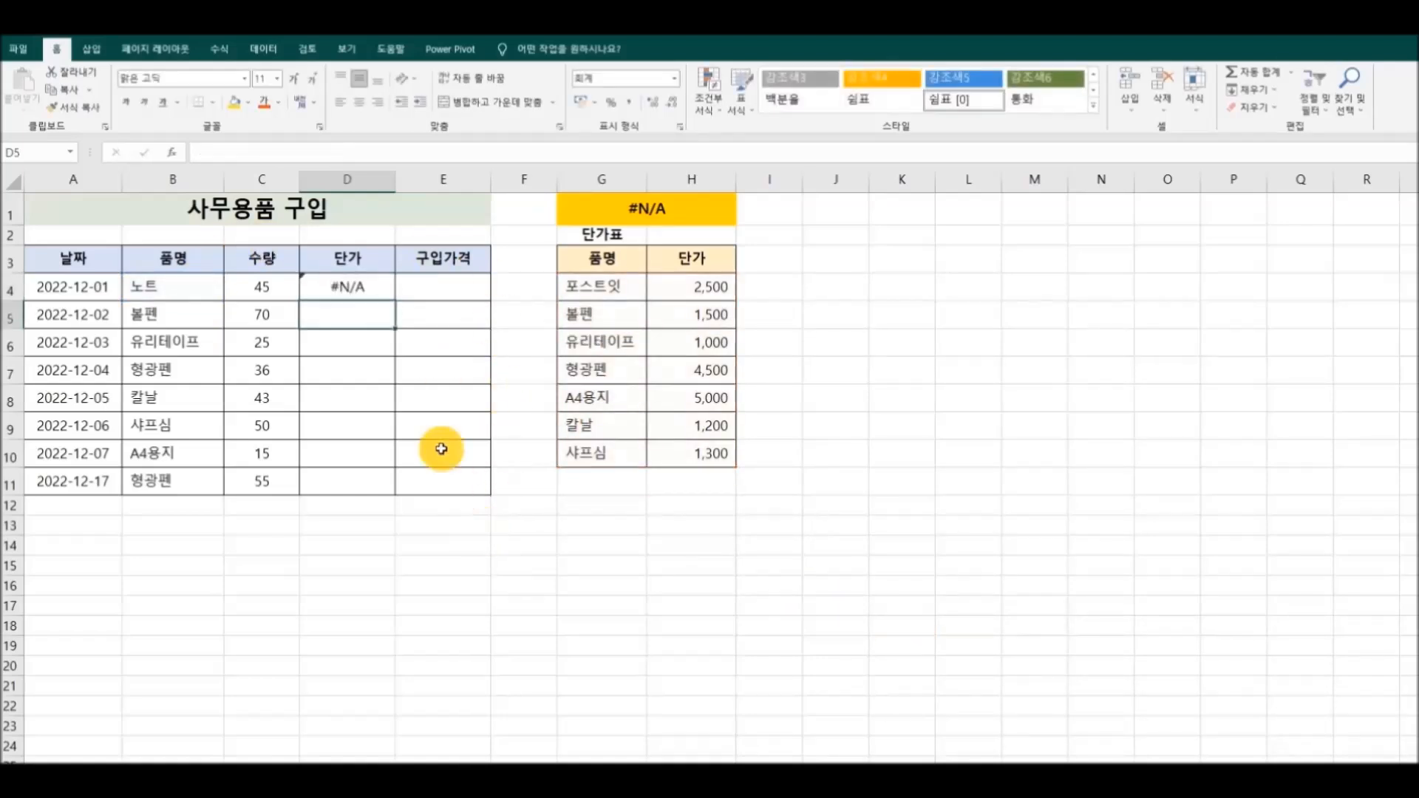
Step: Check the D4 lookup by comparing the item name in B4 with the price table names in G4:G10
click(381, 287)
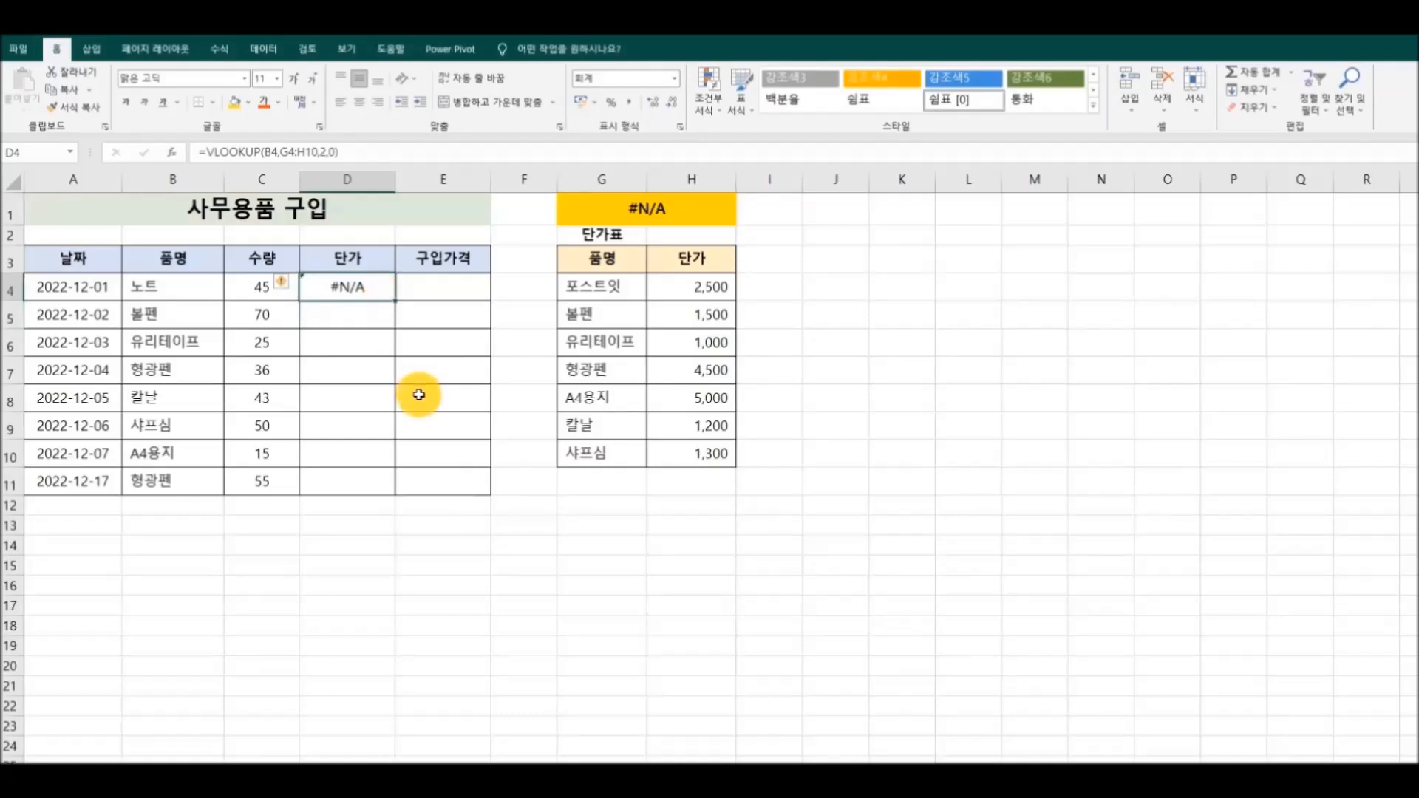
click(159, 289)
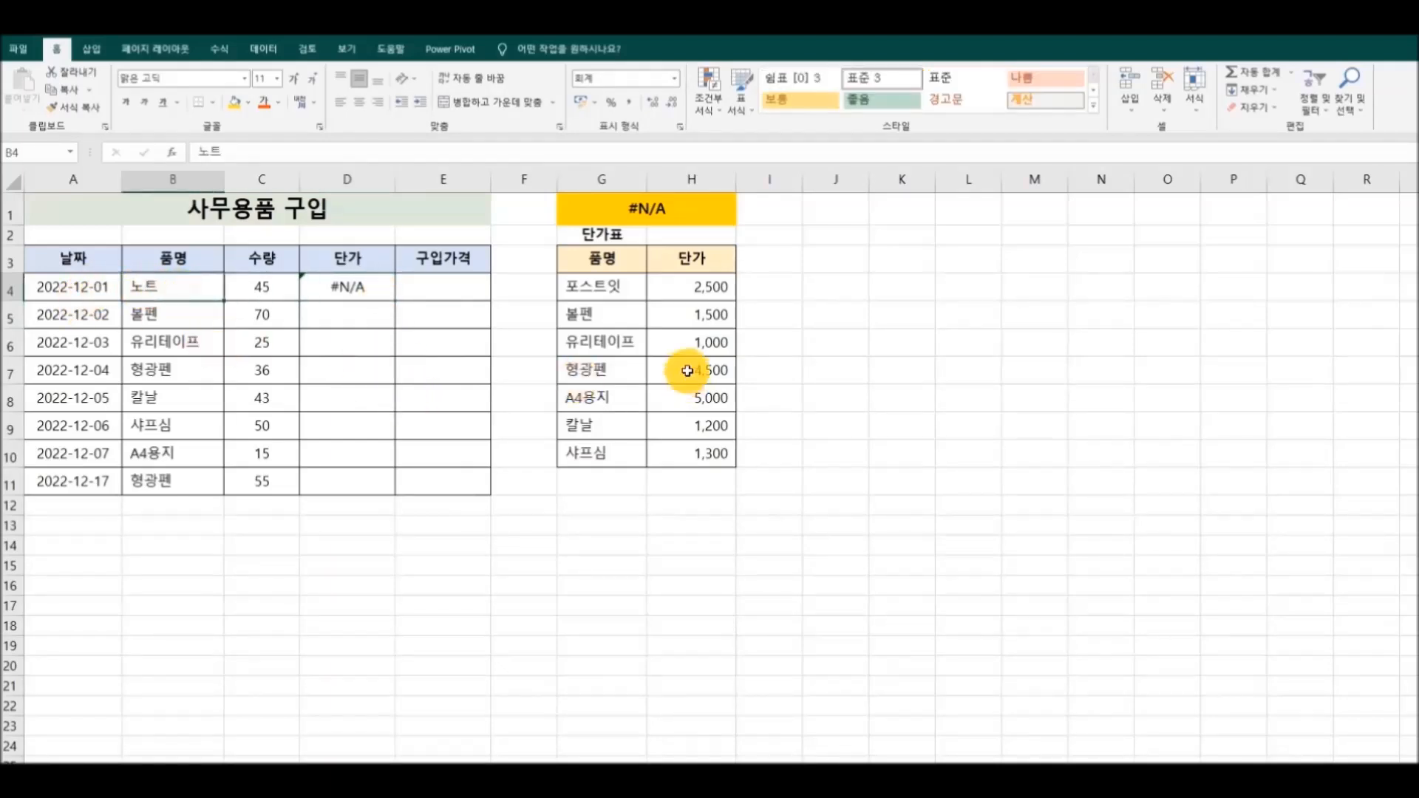
drag(630, 285, 631, 452)
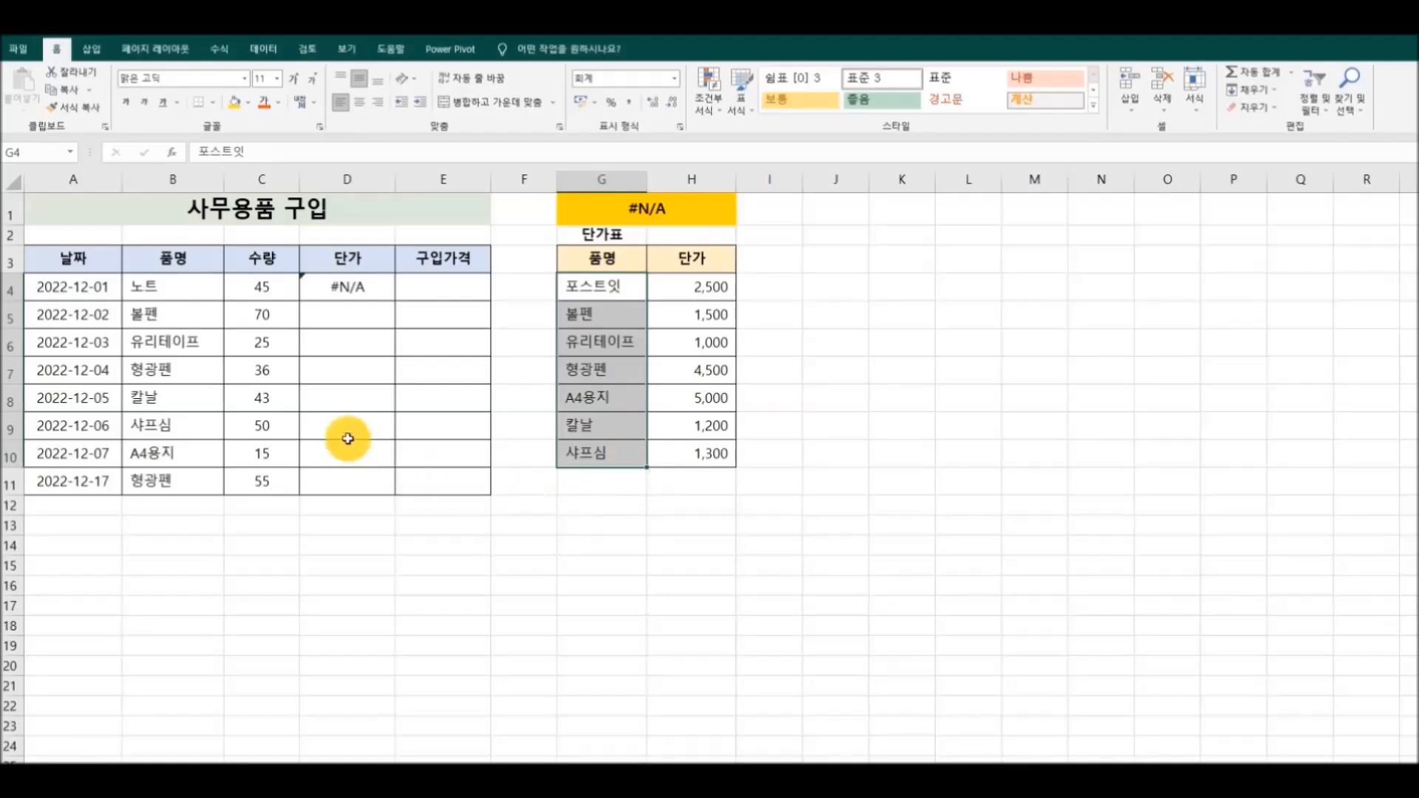
click(192, 289)
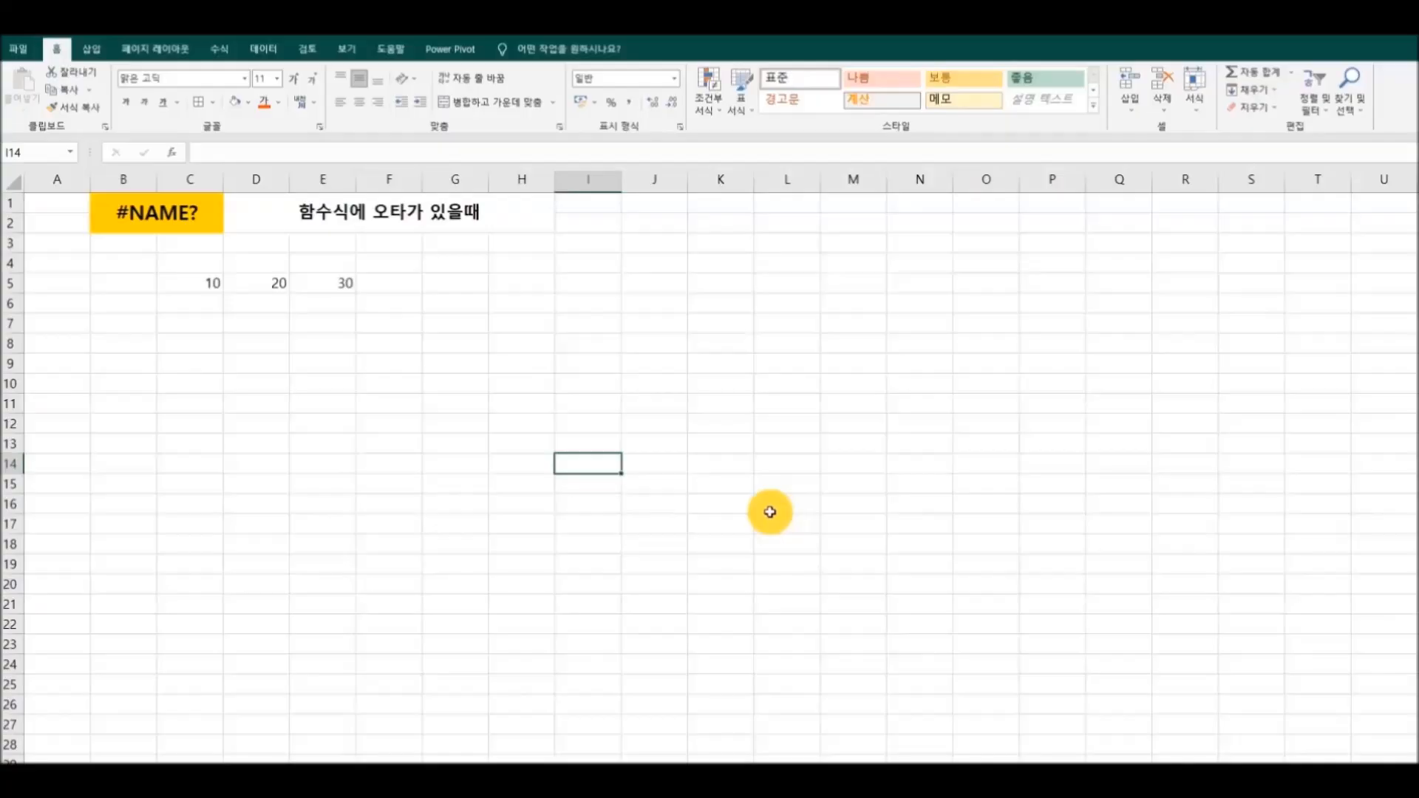
Step: Enter the misspelled function formula =sun in F5 of the #NAME? sheet, beside the values 10, 20 and 30
click(396, 287)
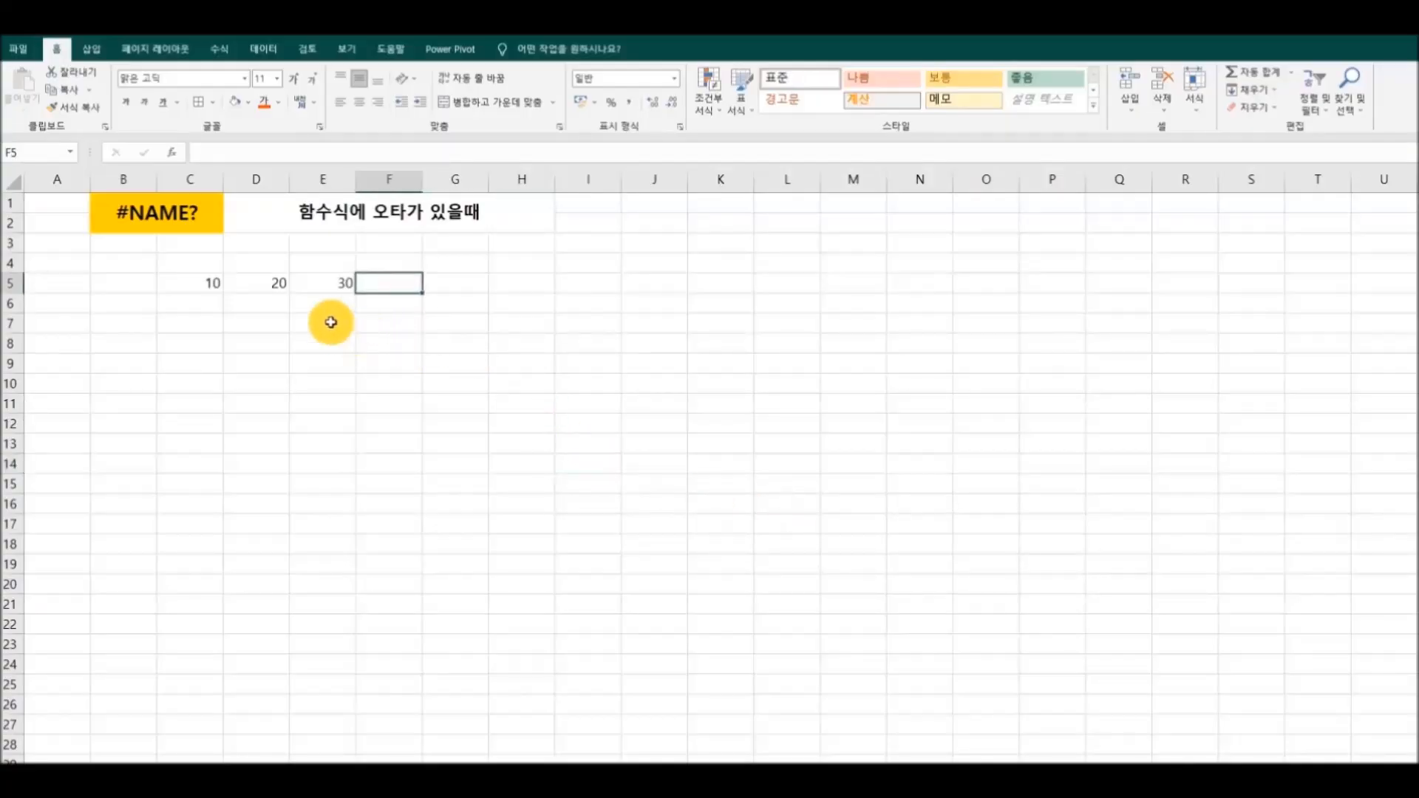
text(=)
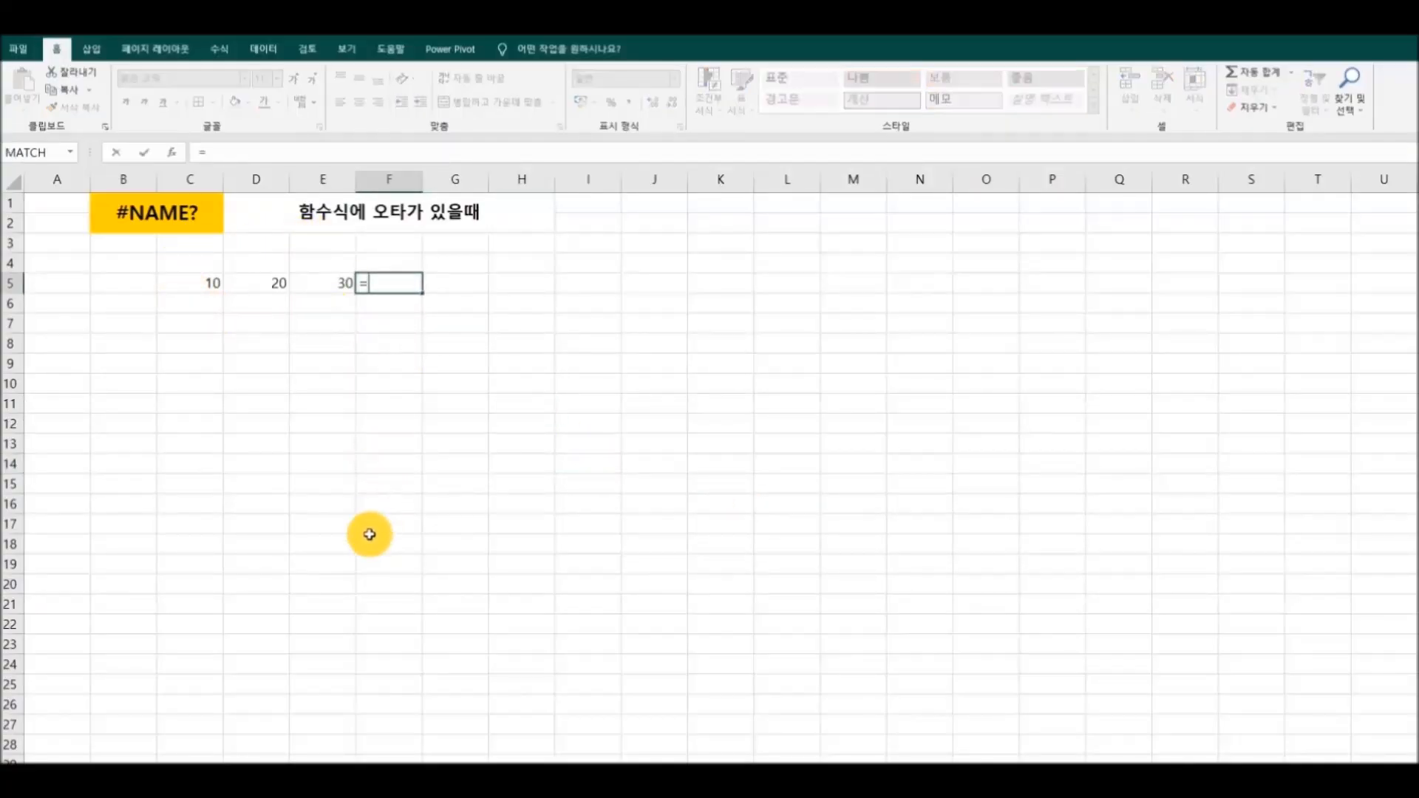
text(sum)
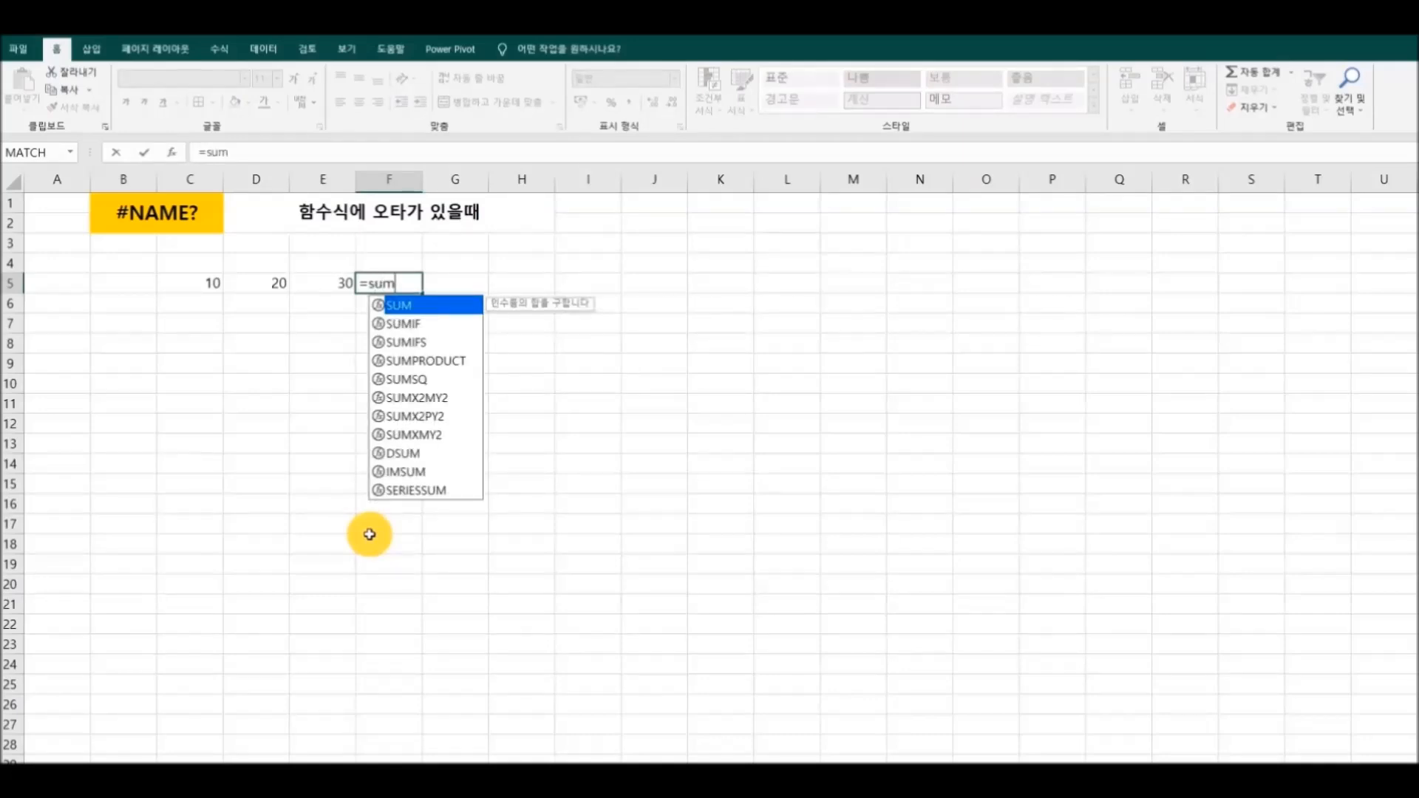
key(BackSpace)
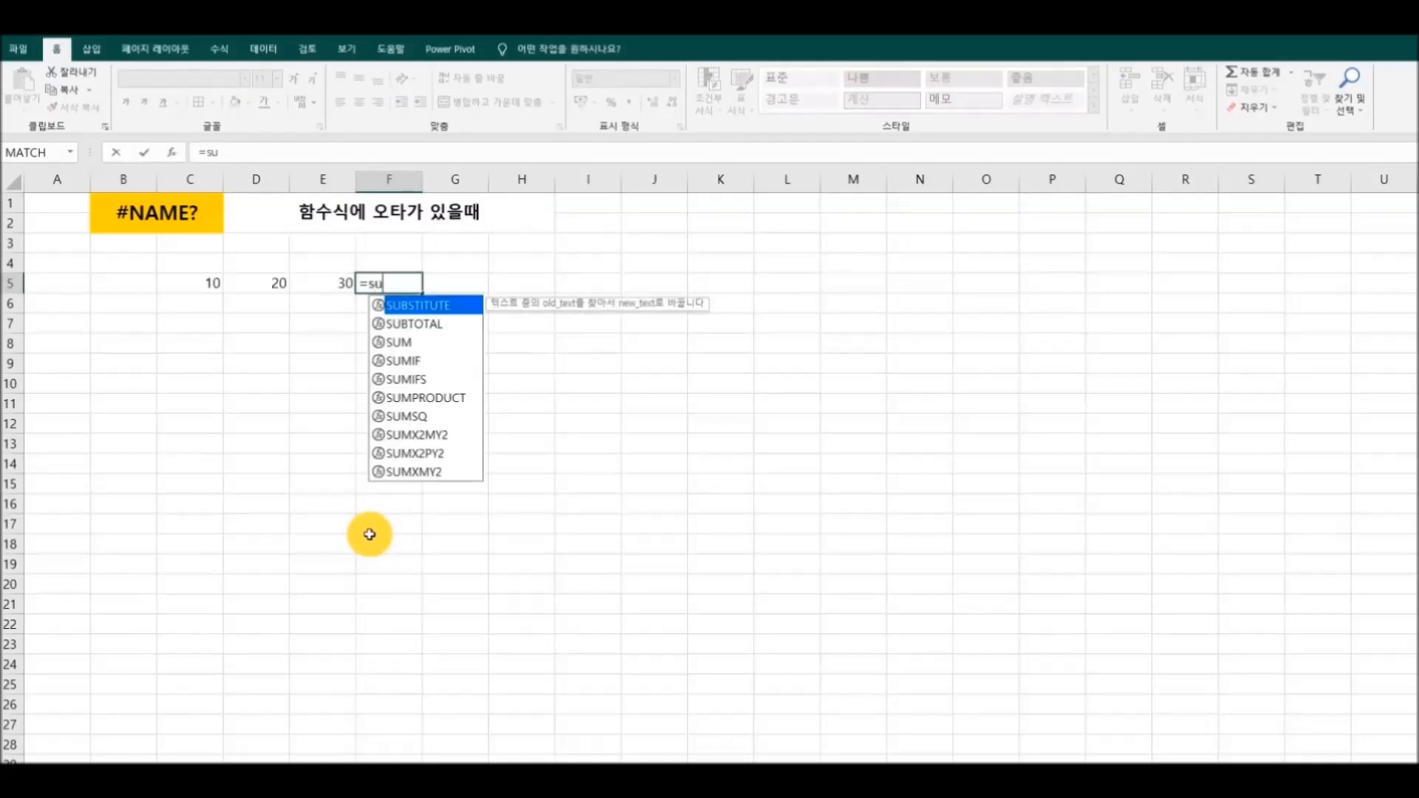
text(n)
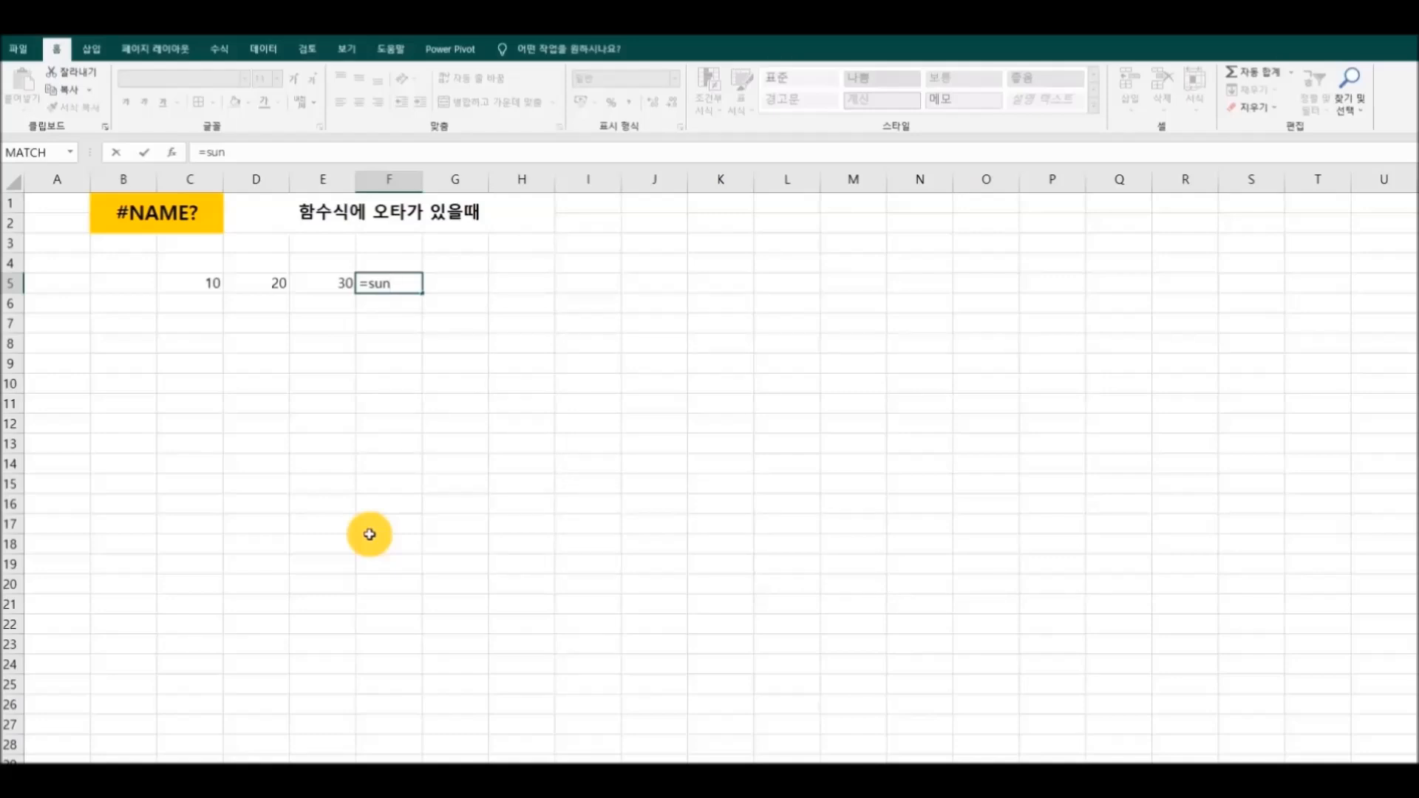
key(Return)
click(466, 484)
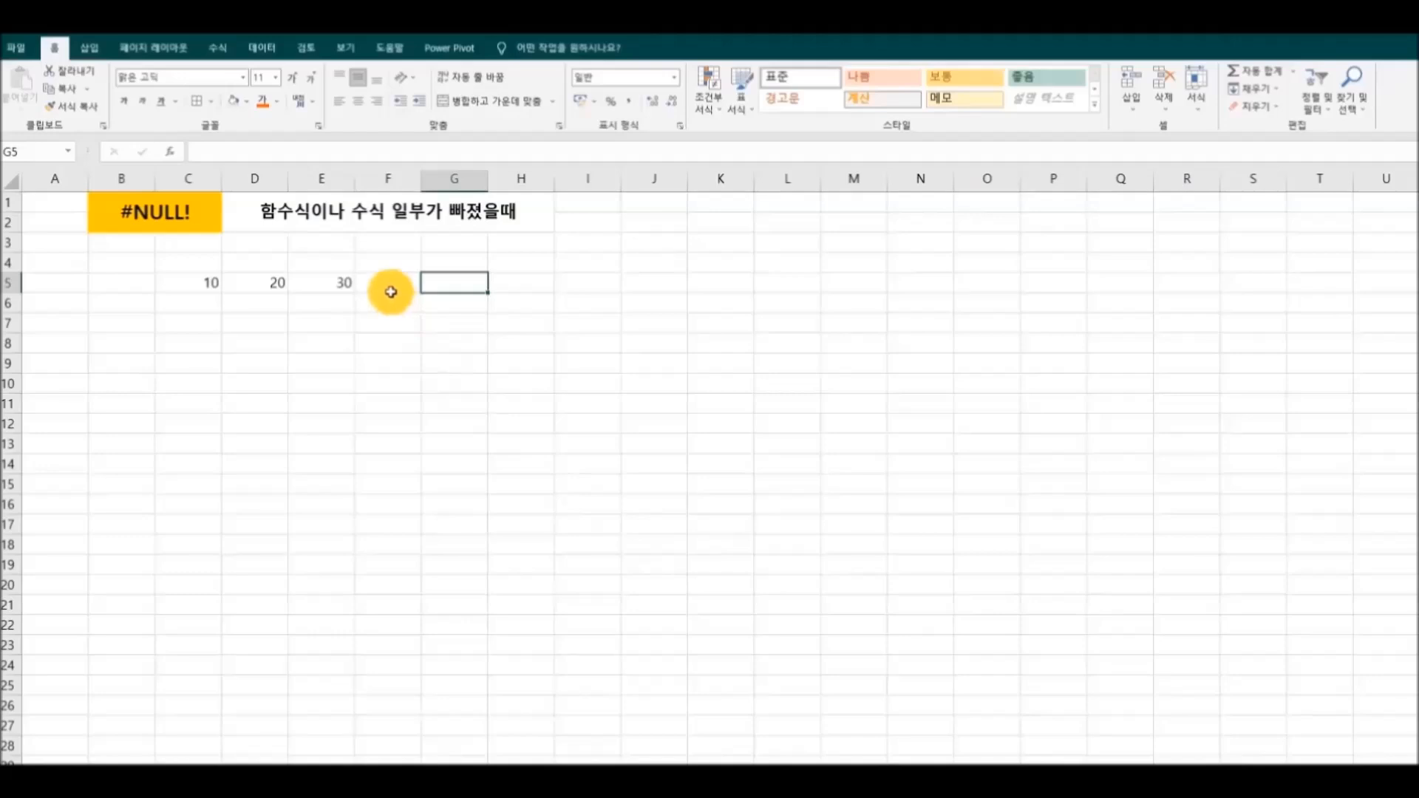
Step: Write a SUM formula over C5:E5 in cell F5 of the #NULL! sheet
click(392, 290)
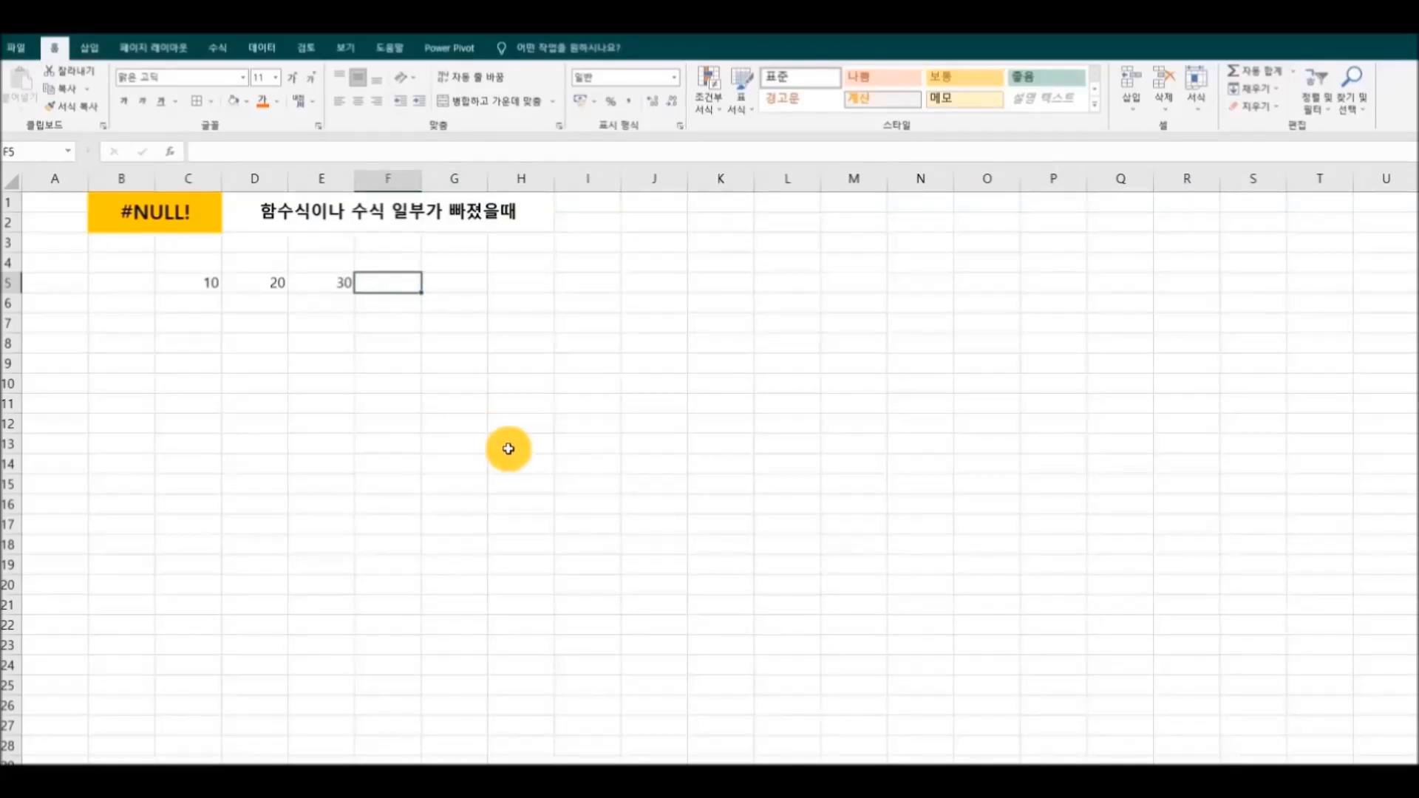
text(=)
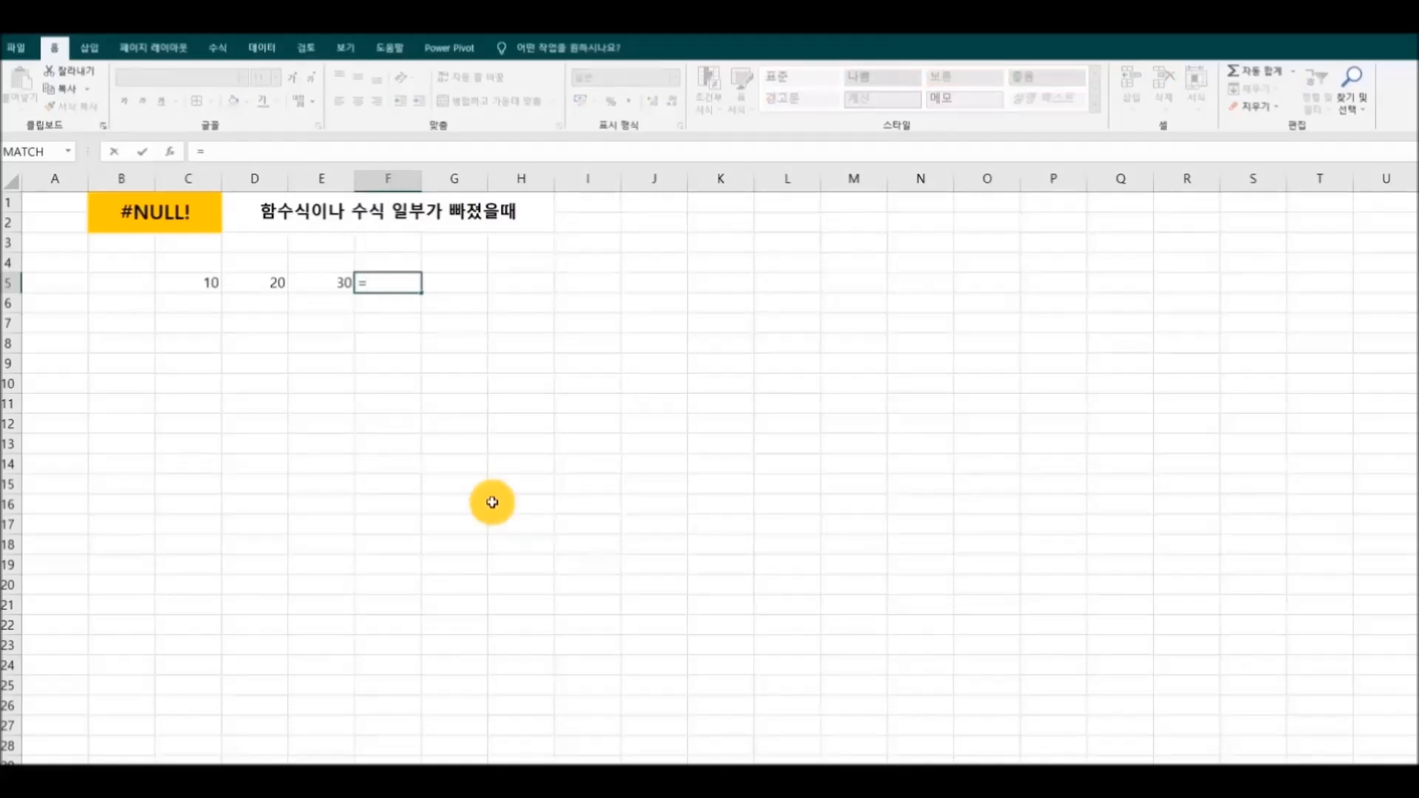
text(sum)
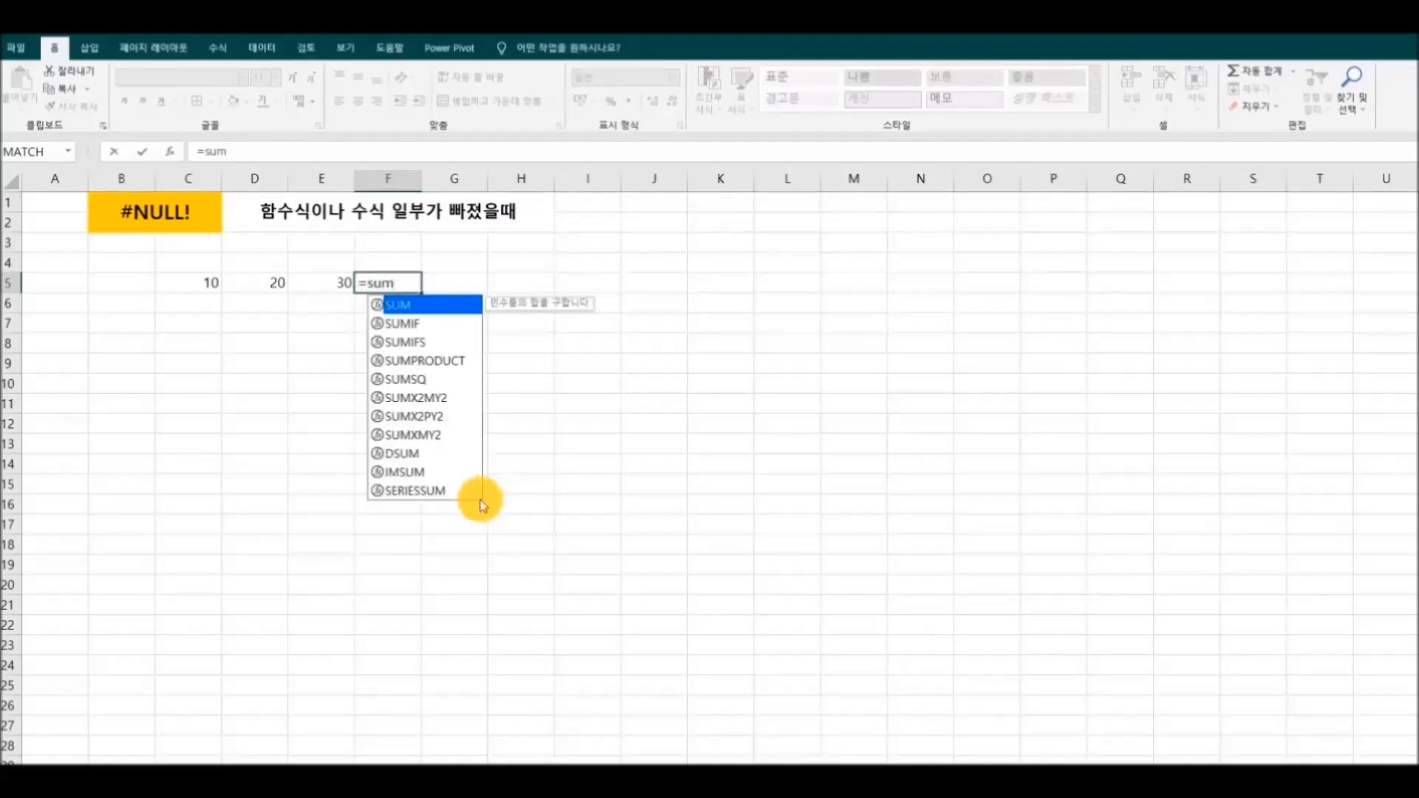
double_click(405, 304)
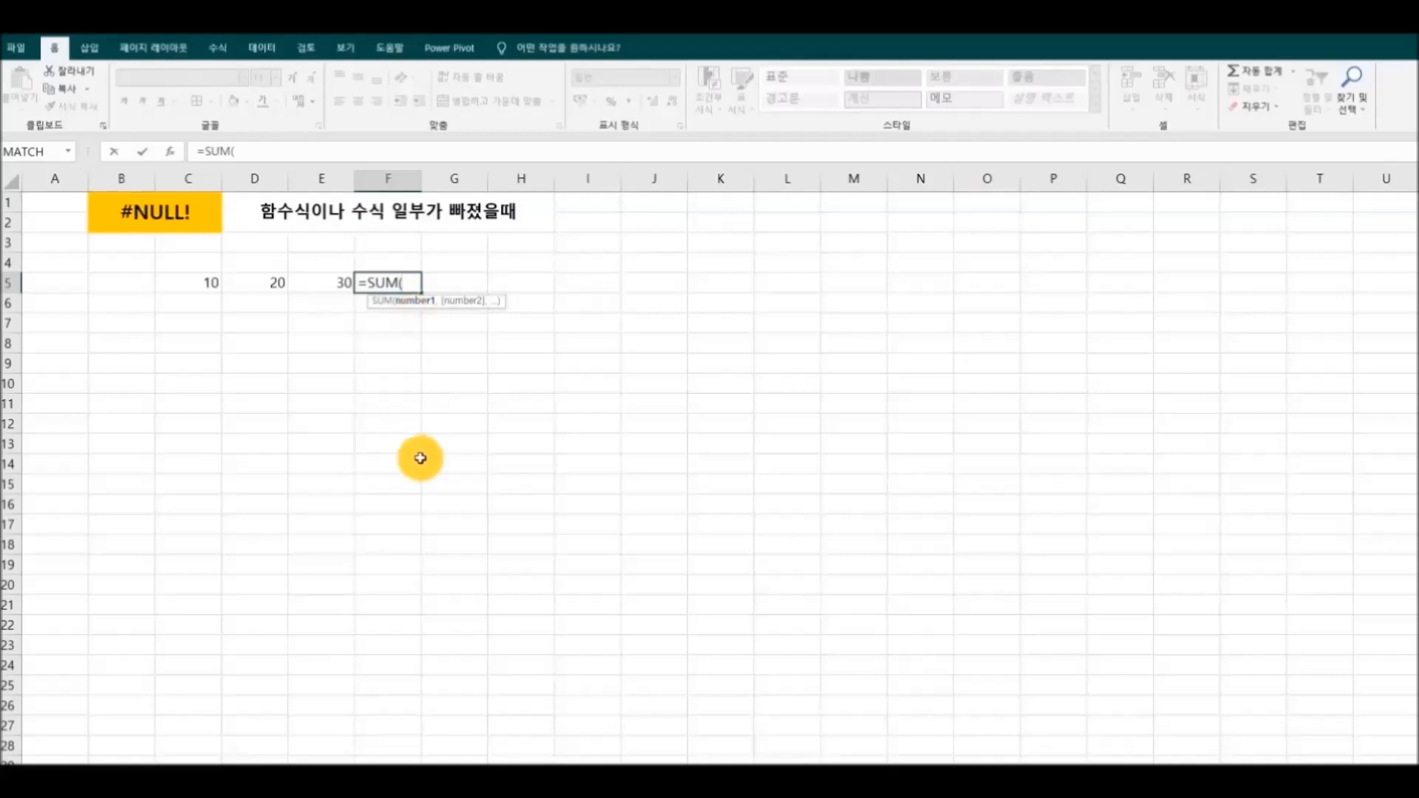
click(202, 284)
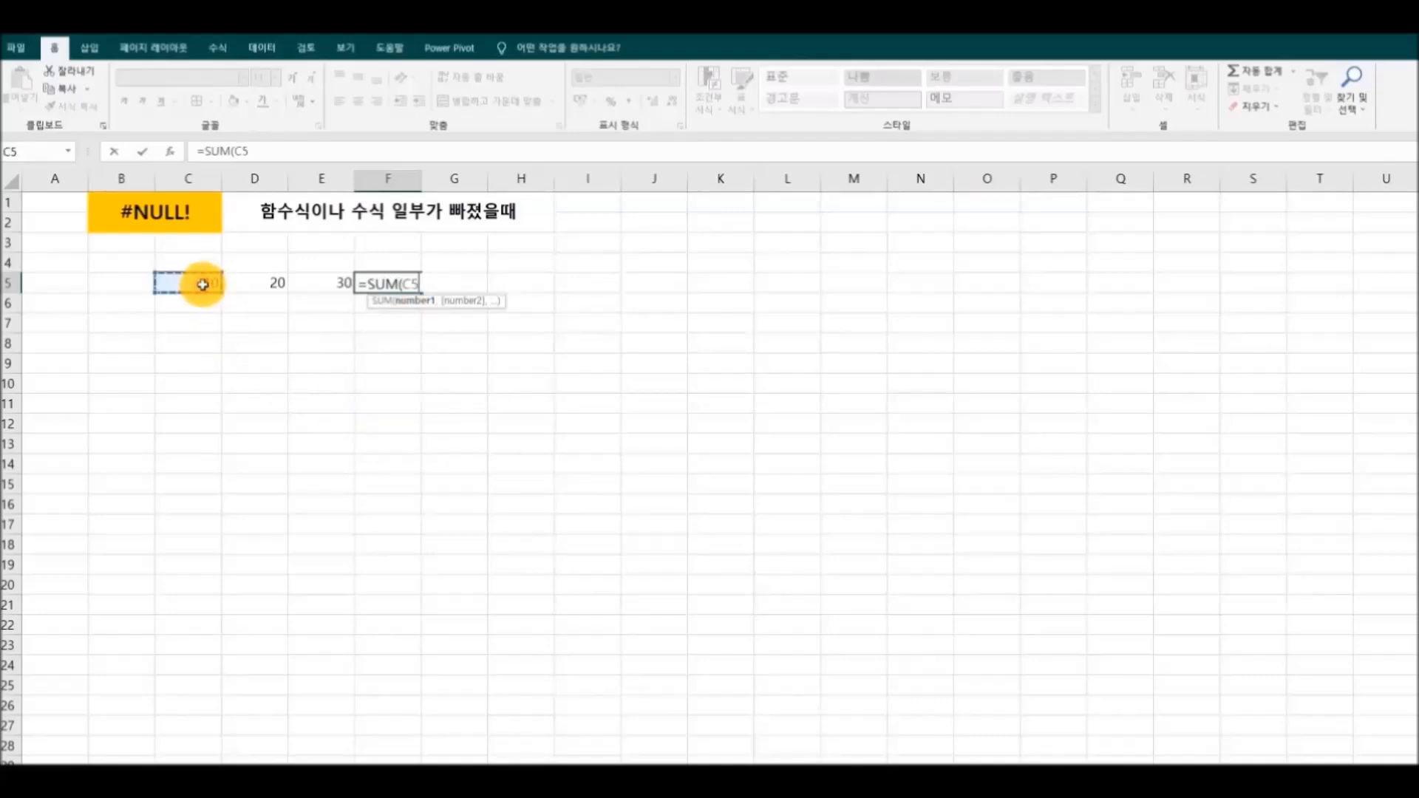
drag(202, 284, 304, 285)
text())
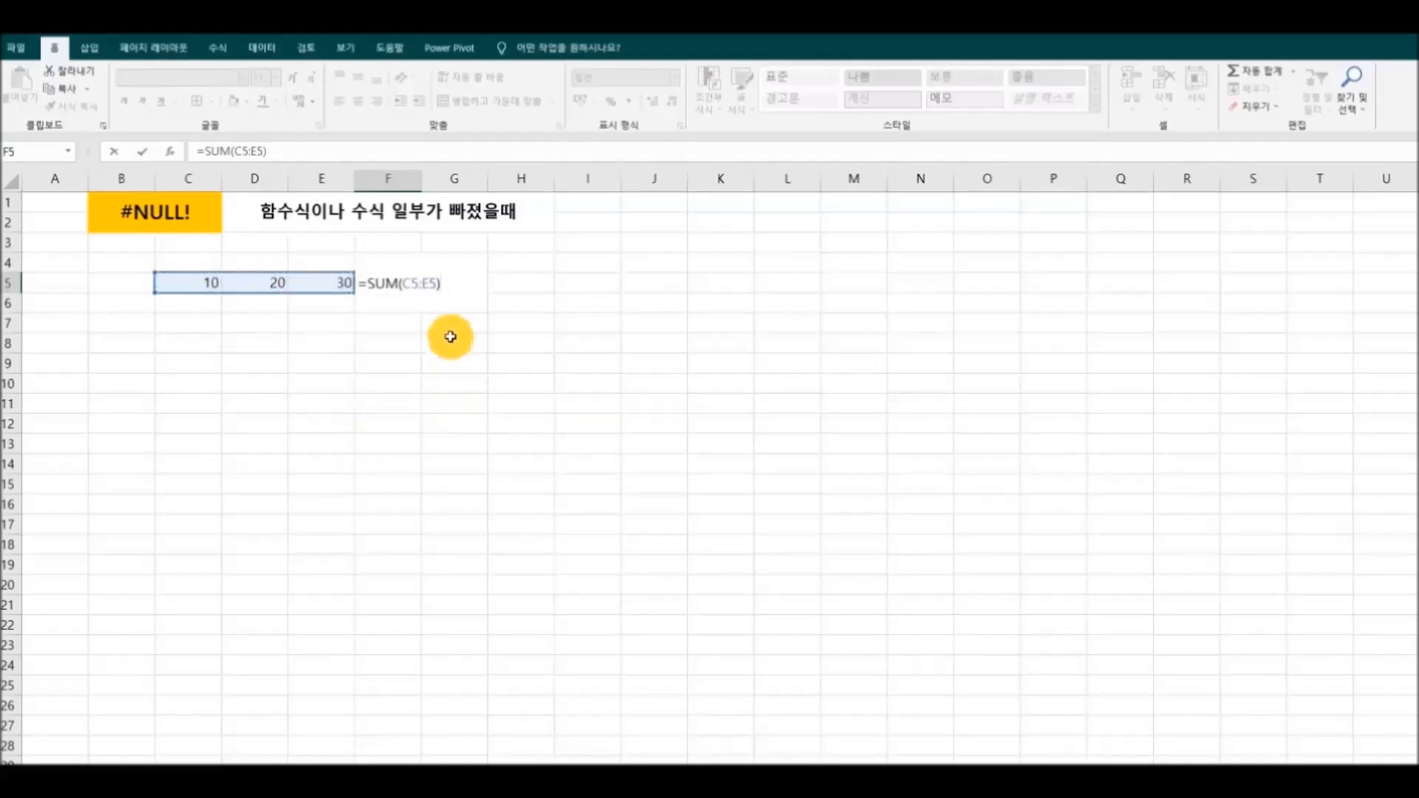
Step: Replace the colon in the F5 formula with a space so it reads =SUM(C5 E5), and enter it
click(419, 285)
key(Delete)
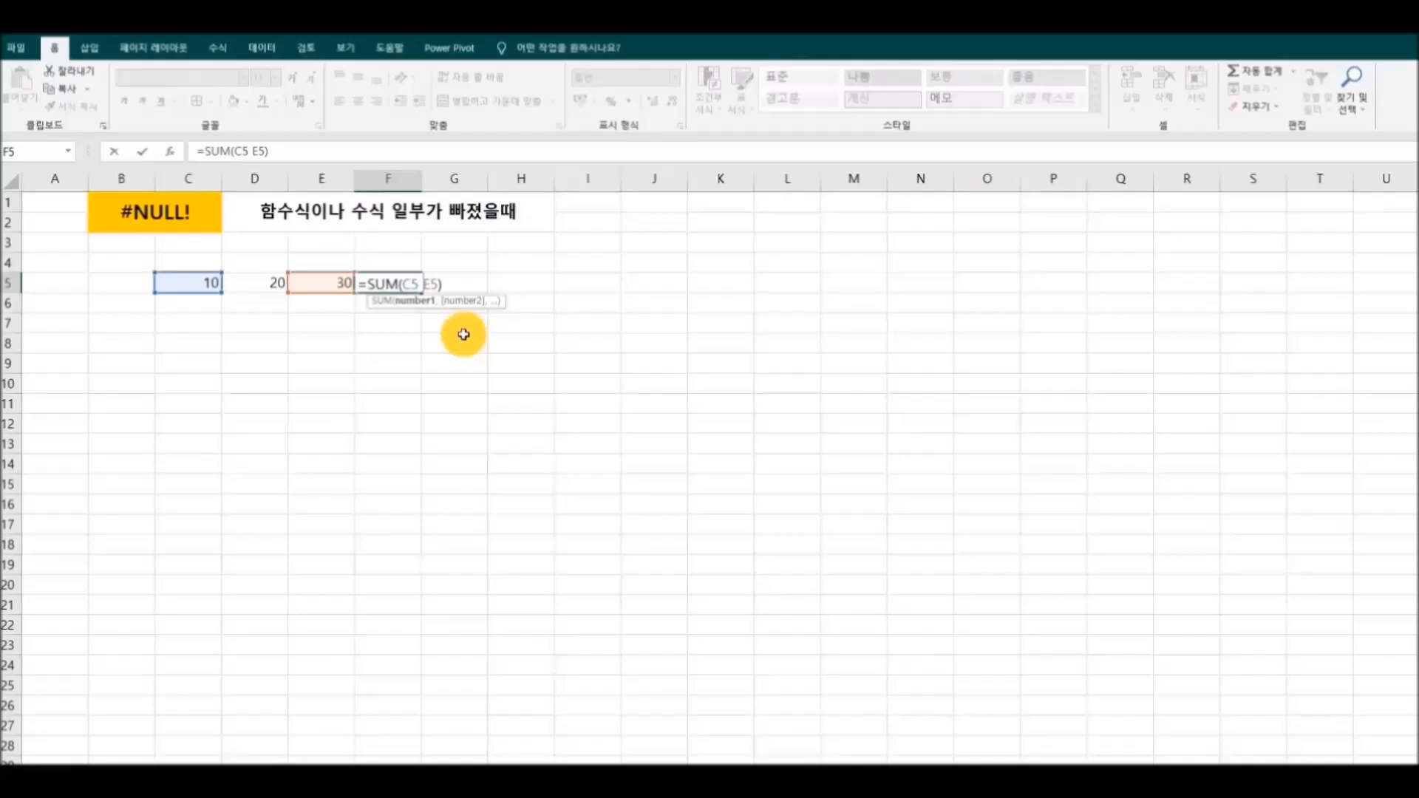
drag(503, 300, 500, 362)
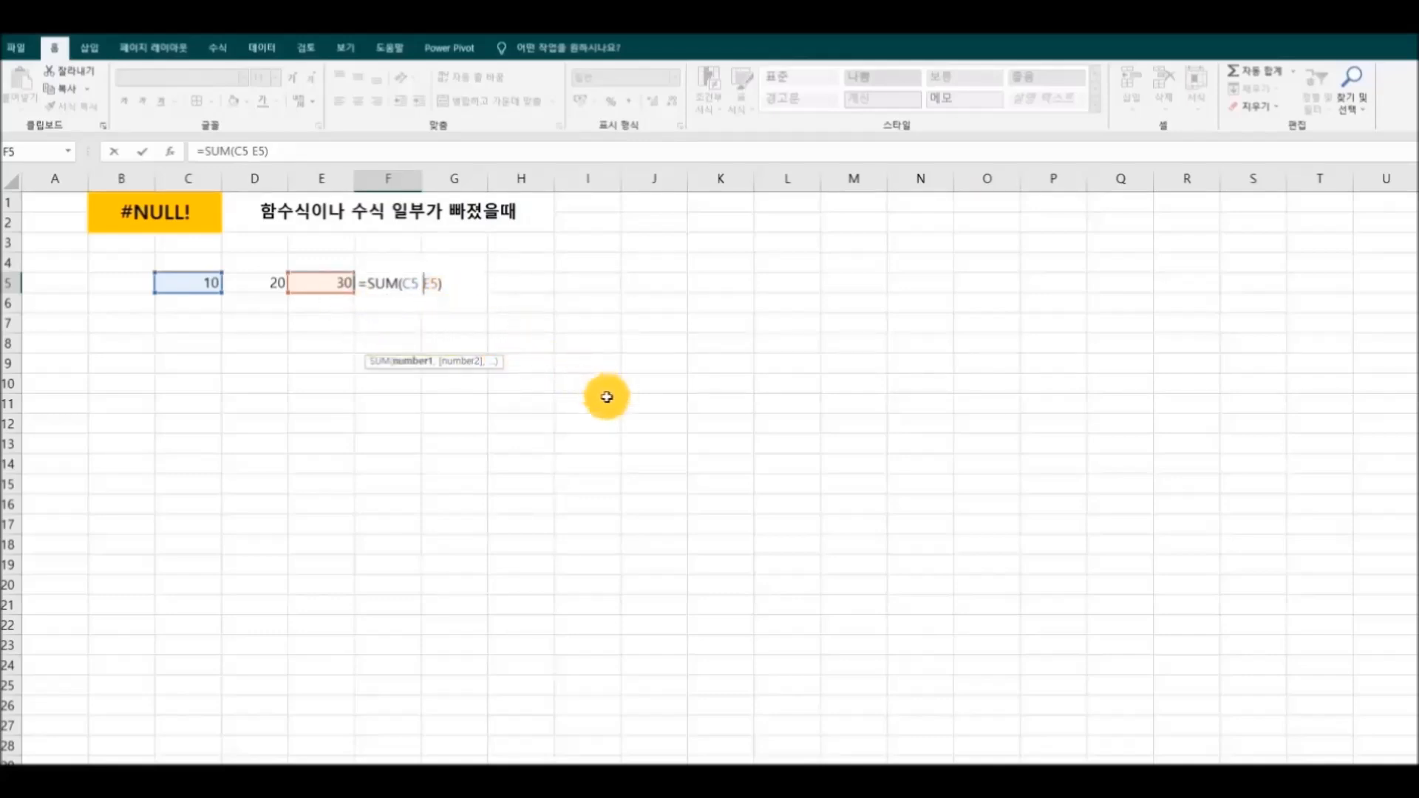
key(Return)
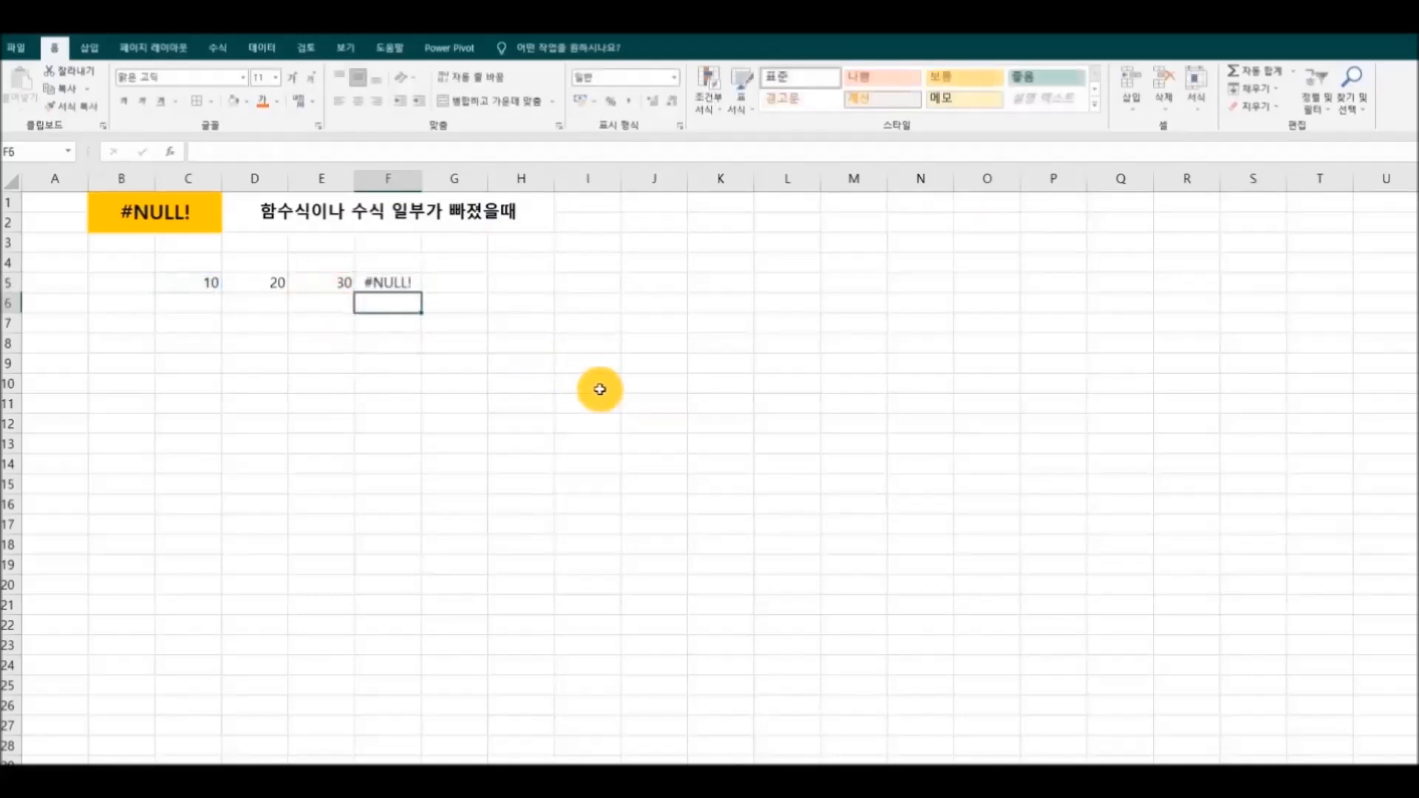
click(516, 385)
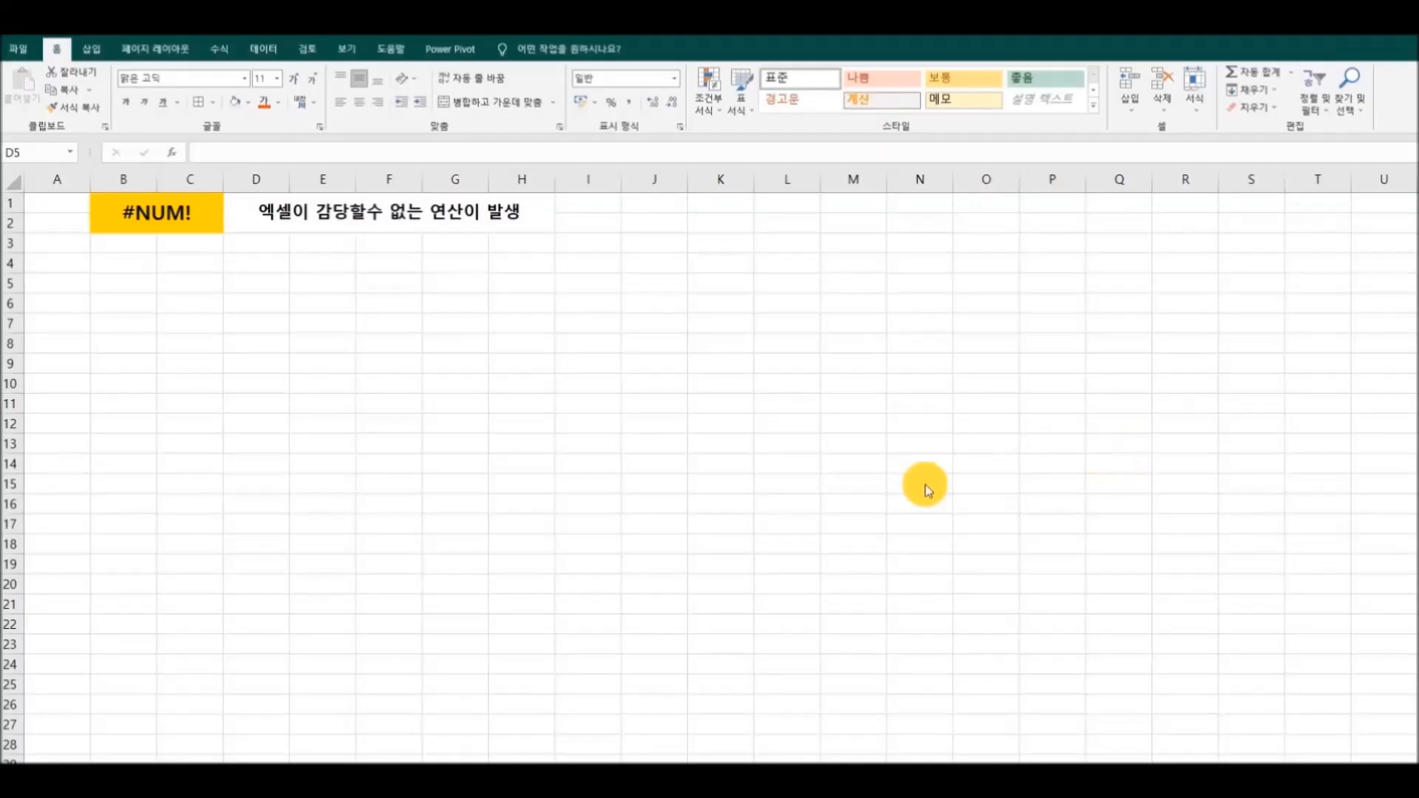
Step: Enter the oversized power calculation =999^999 in cell D5 of the #NUM! sheet
click(260, 304)
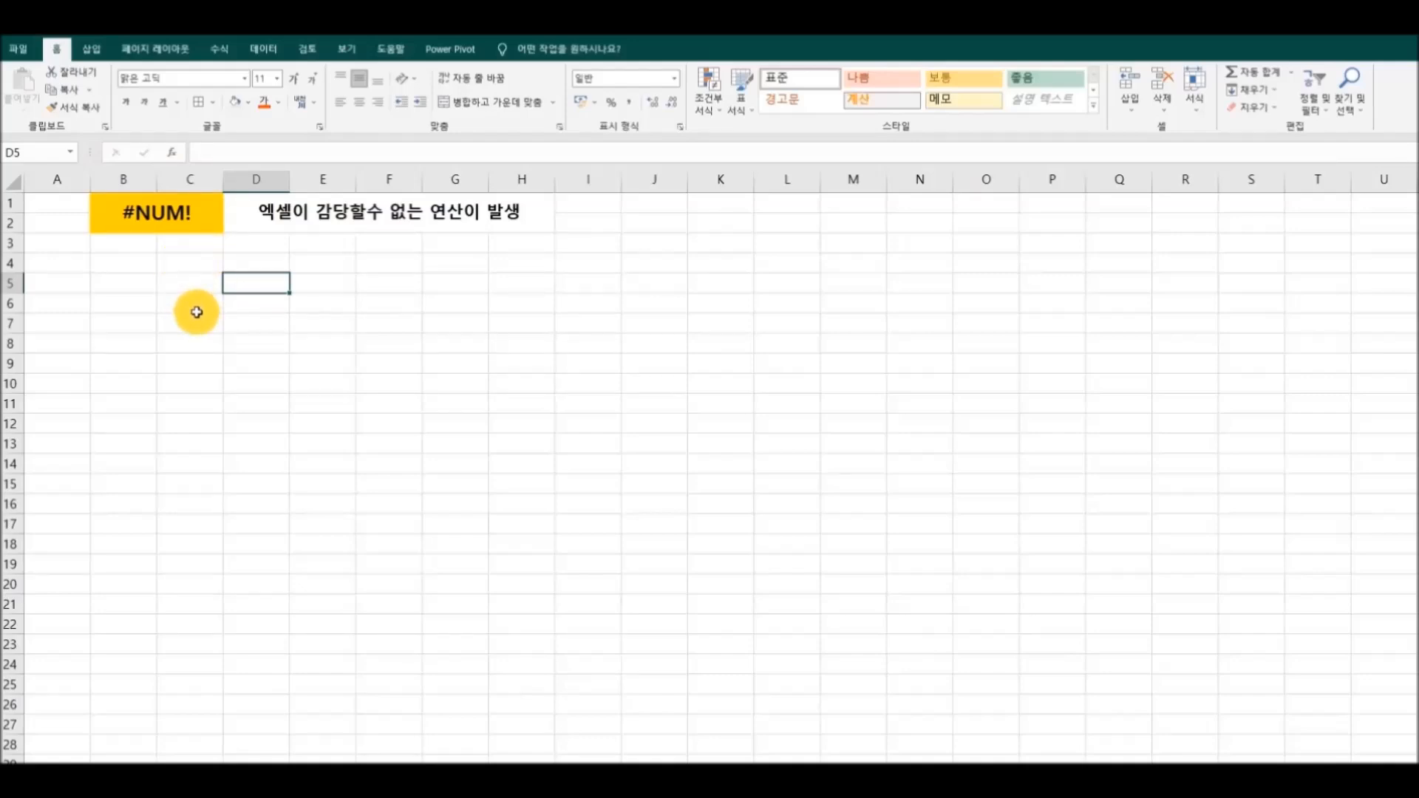
text(=999^999)
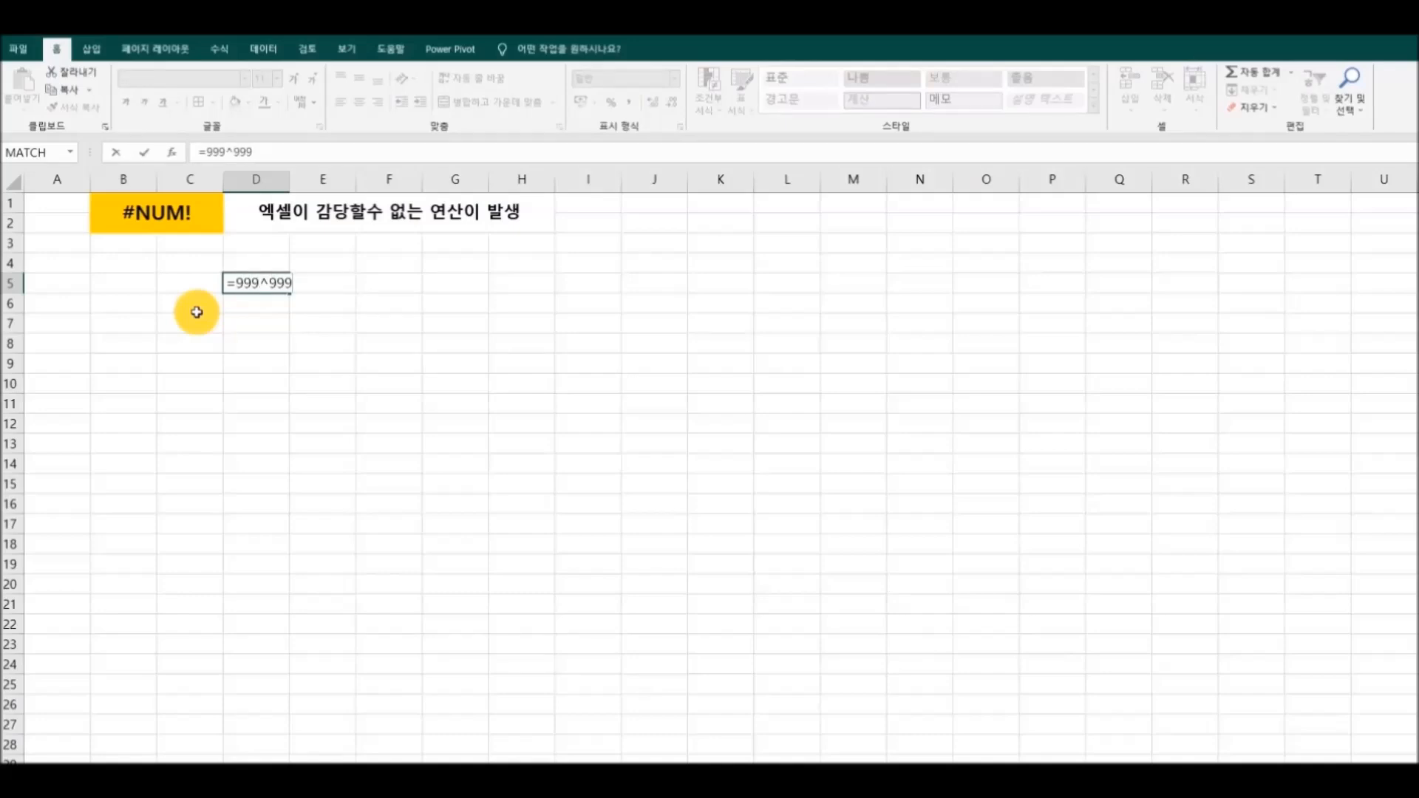
key(Return)
click(271, 340)
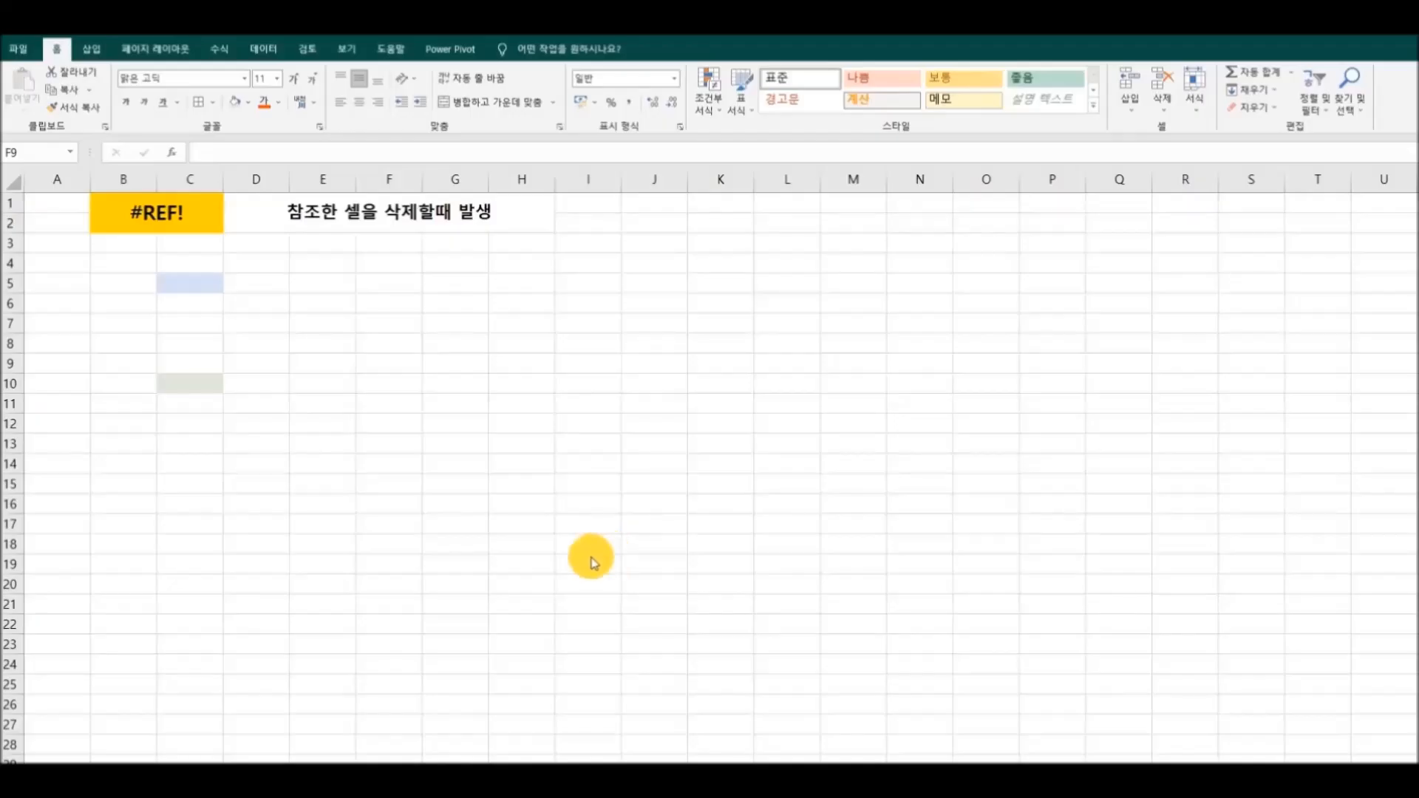
Step: Enter the reference formula =C10 in the blue cell C5 of the #REF! sheet
click(196, 213)
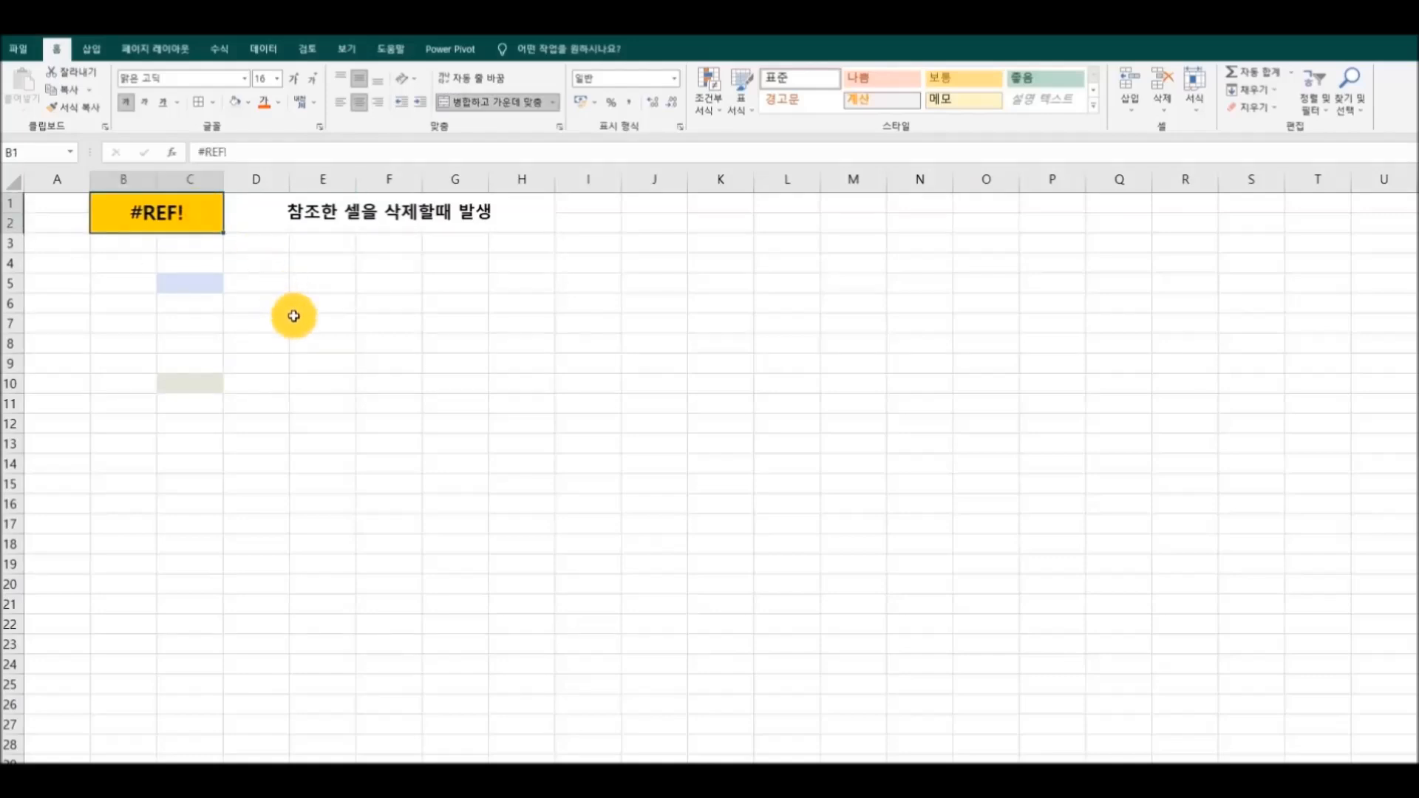
click(175, 287)
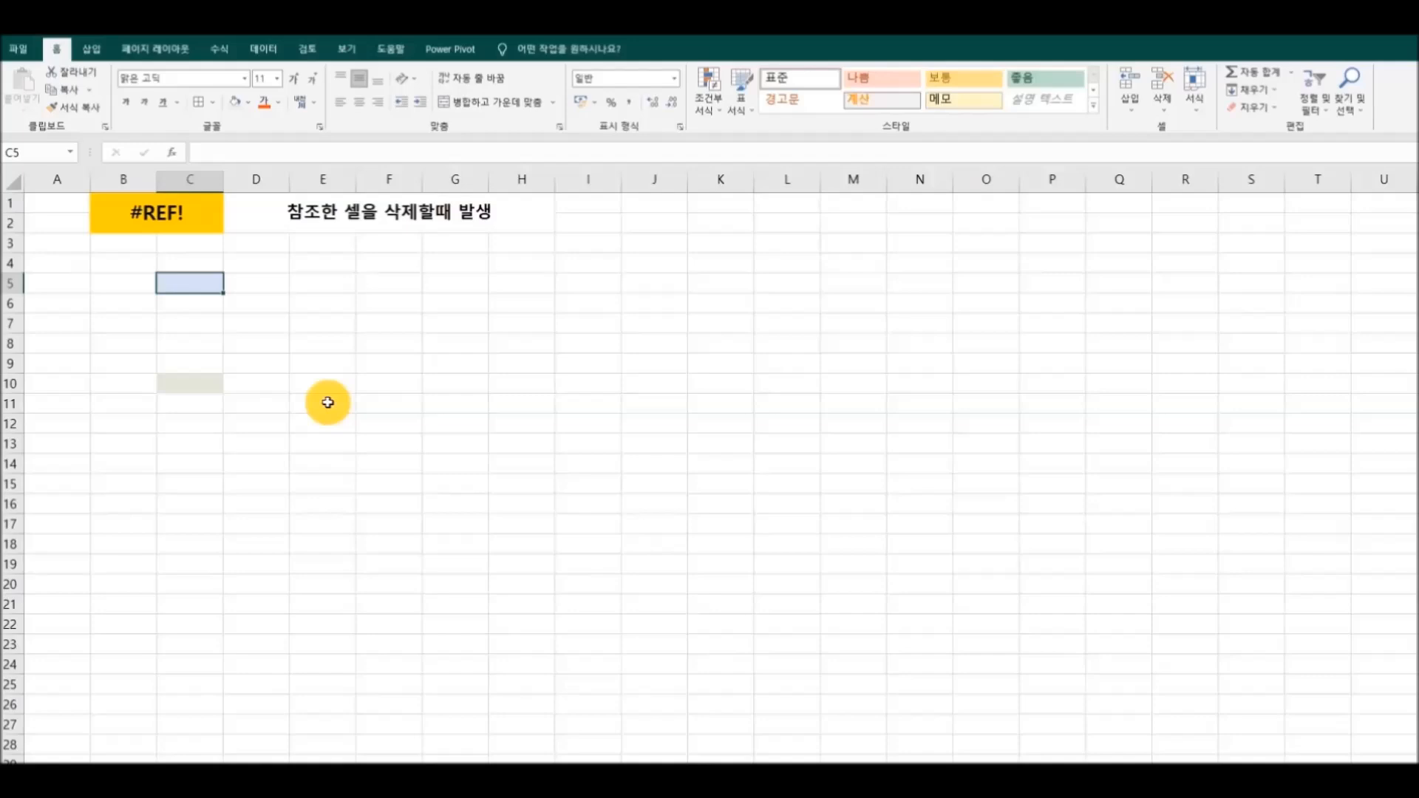
text(=)
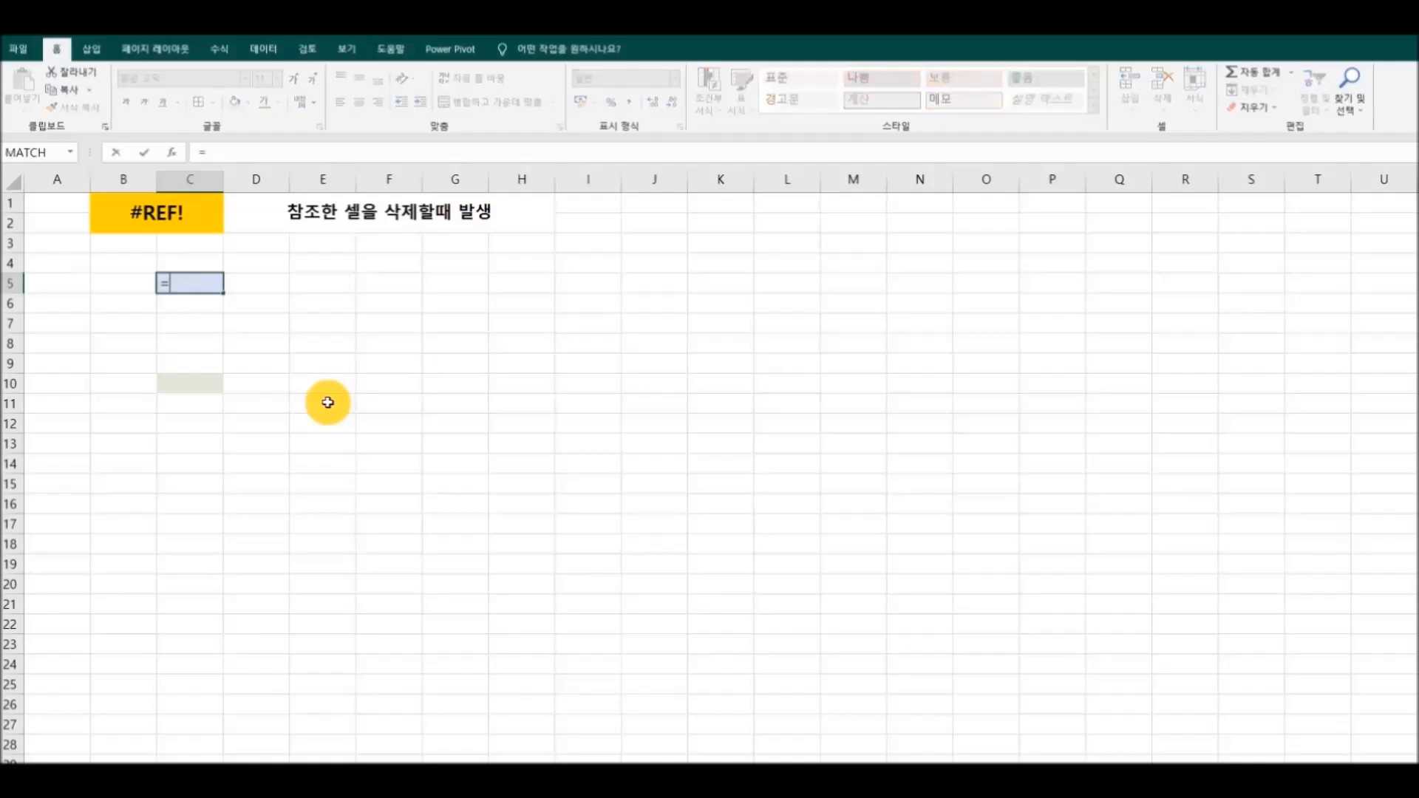
click(210, 391)
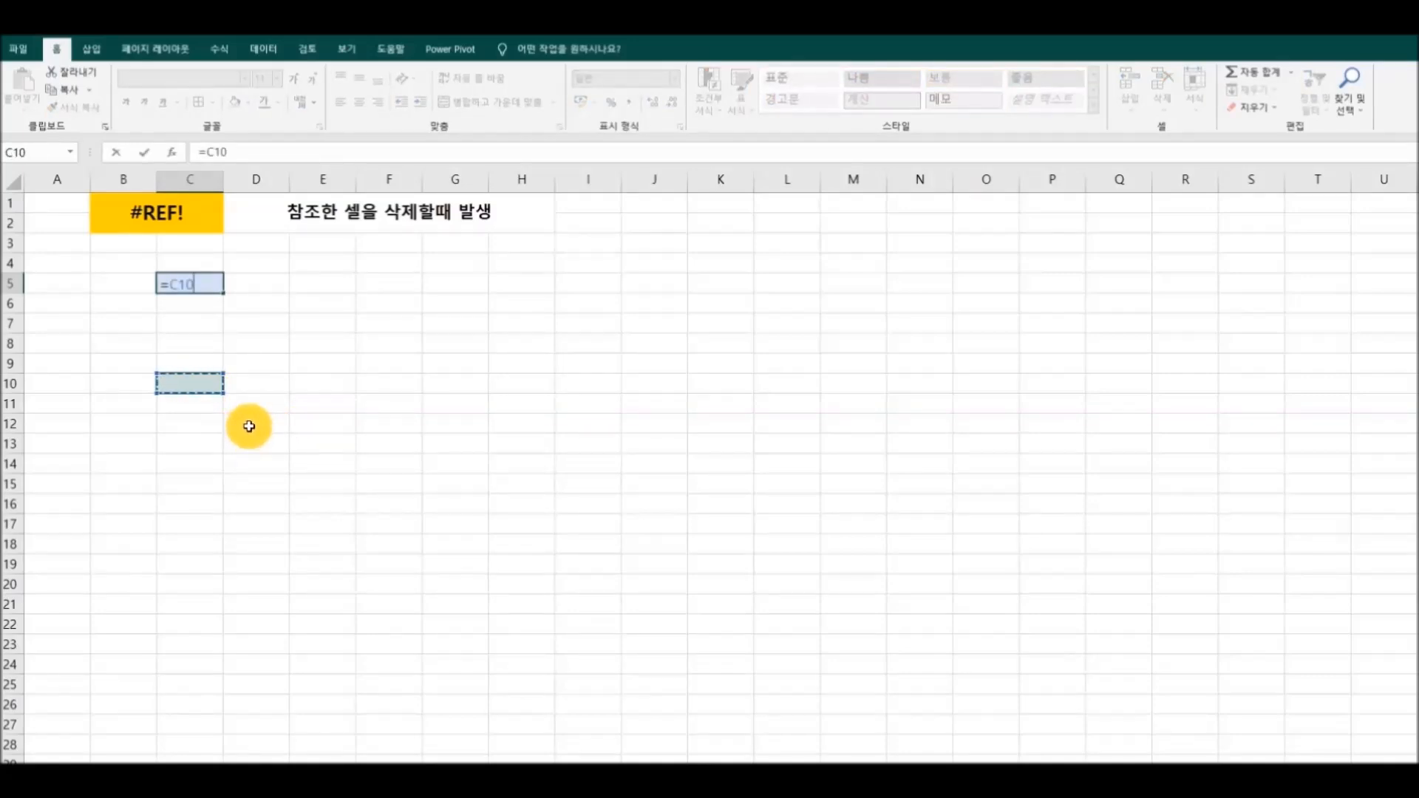
key(Return)
click(197, 281)
Step: Delete the whole of row 10, which holds the cell referenced by C5, and check the C5 formula
click(190, 389)
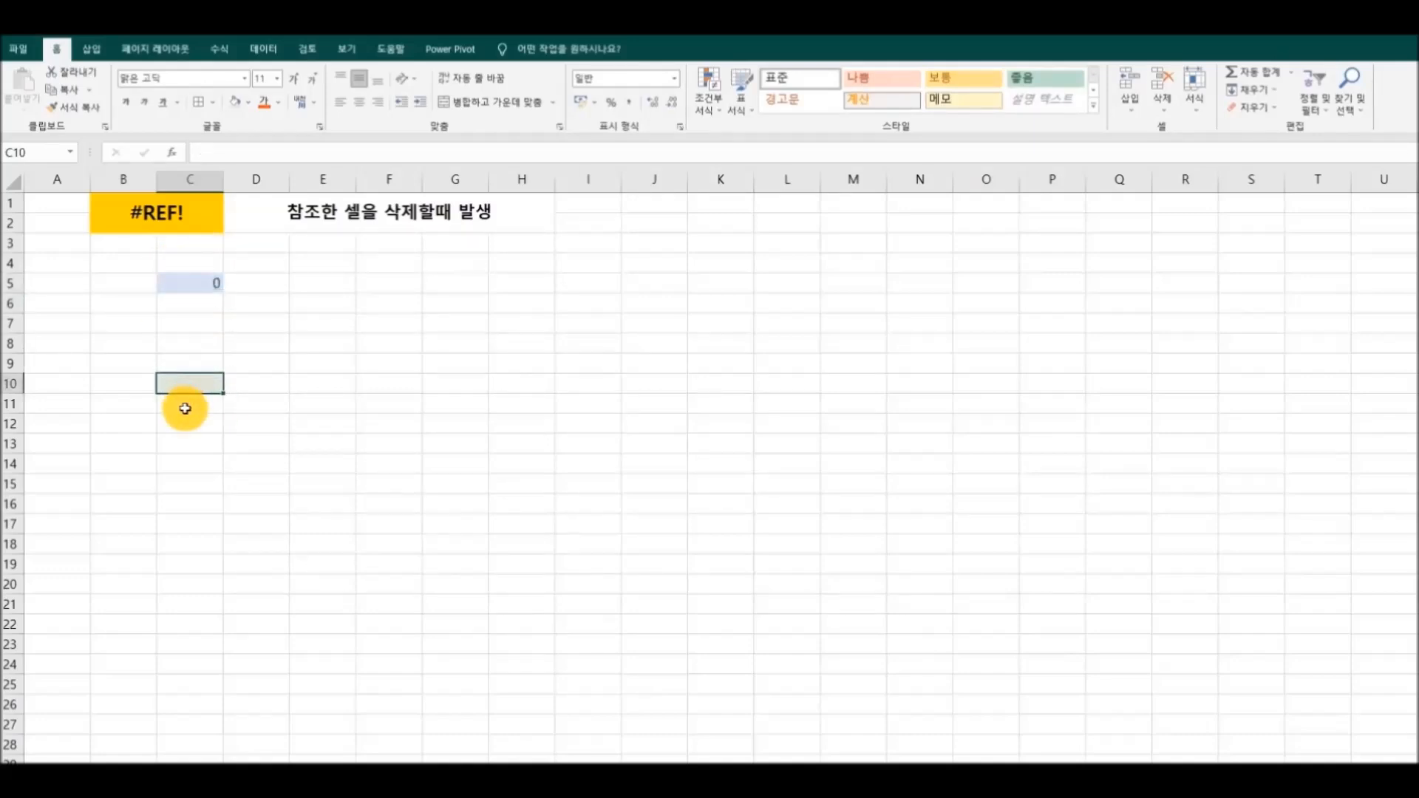
right_click(10, 384)
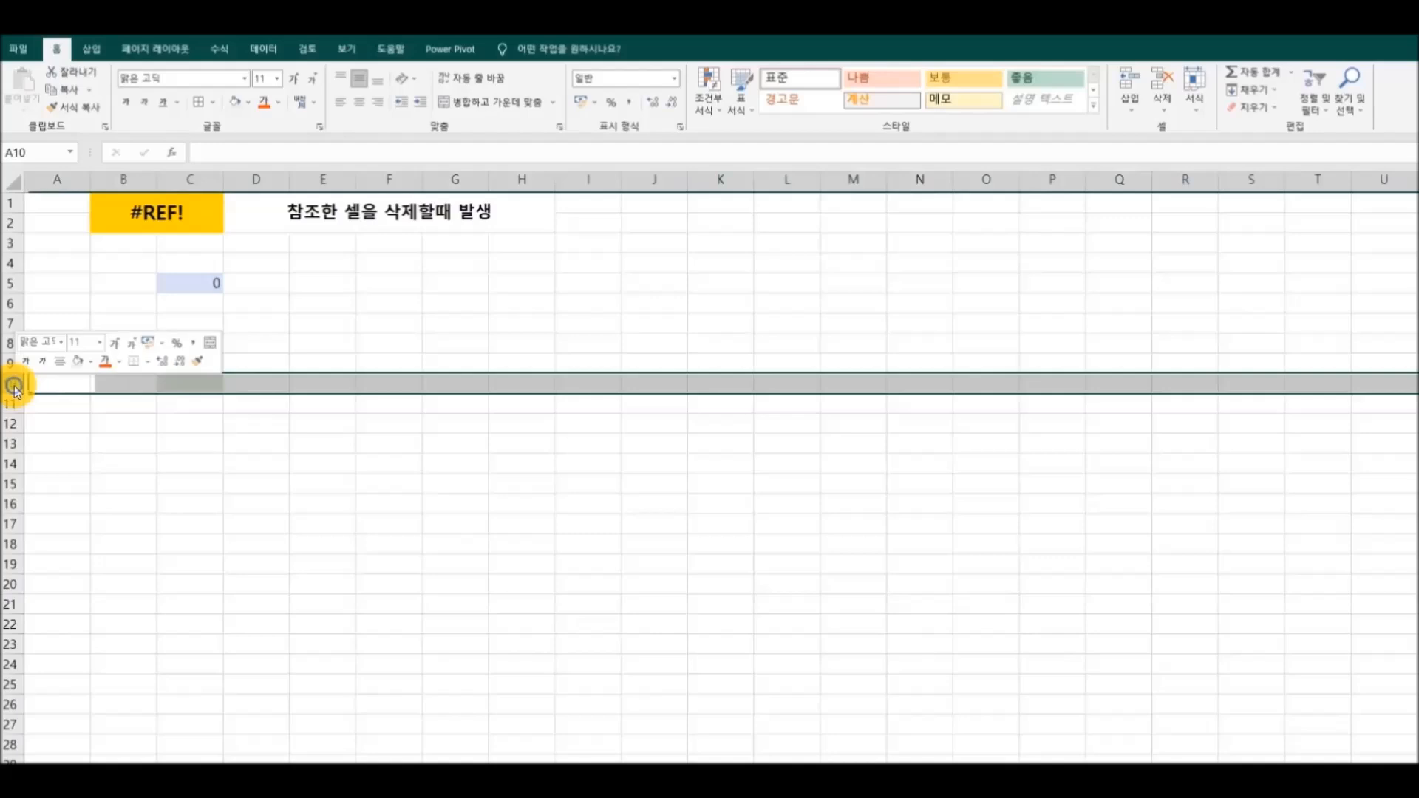
click(73, 531)
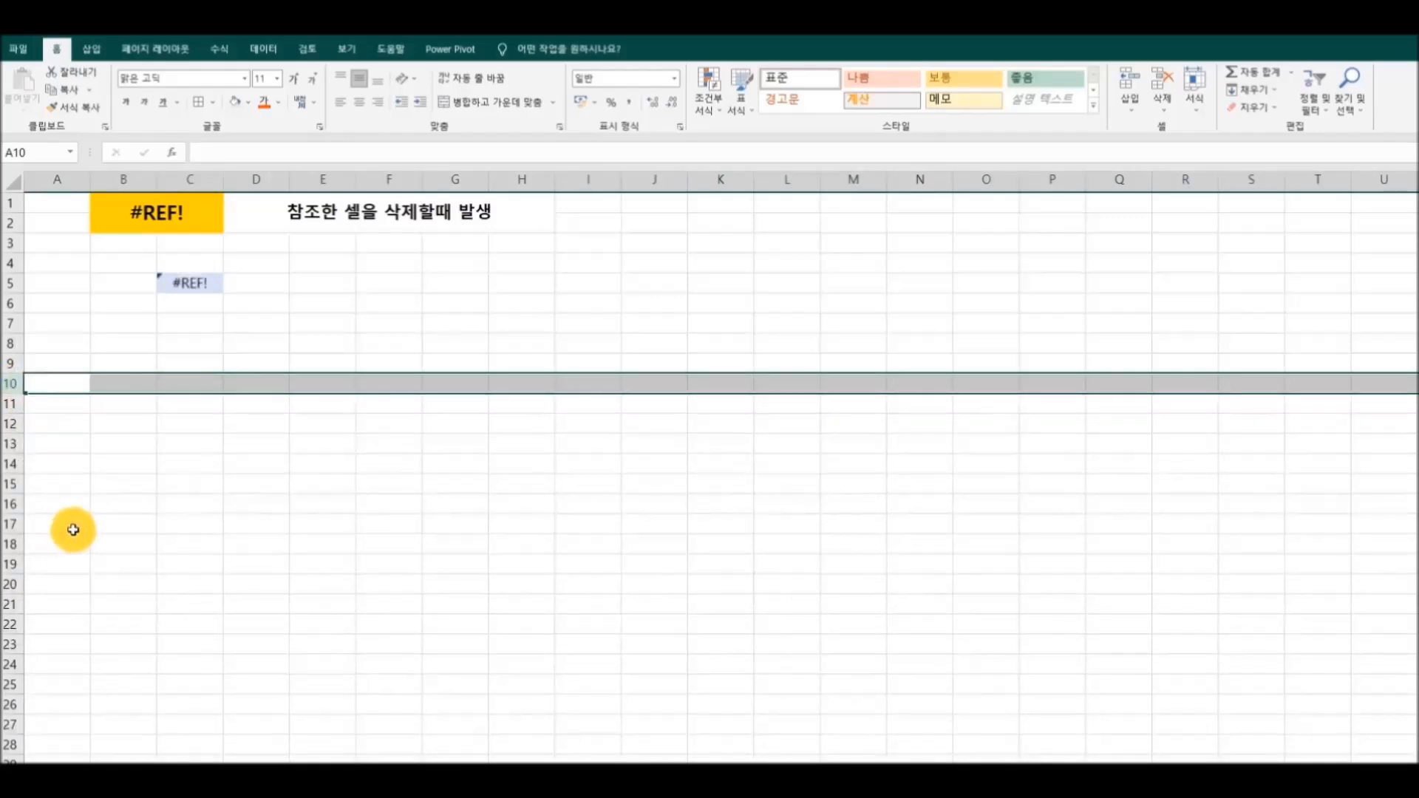
click(194, 341)
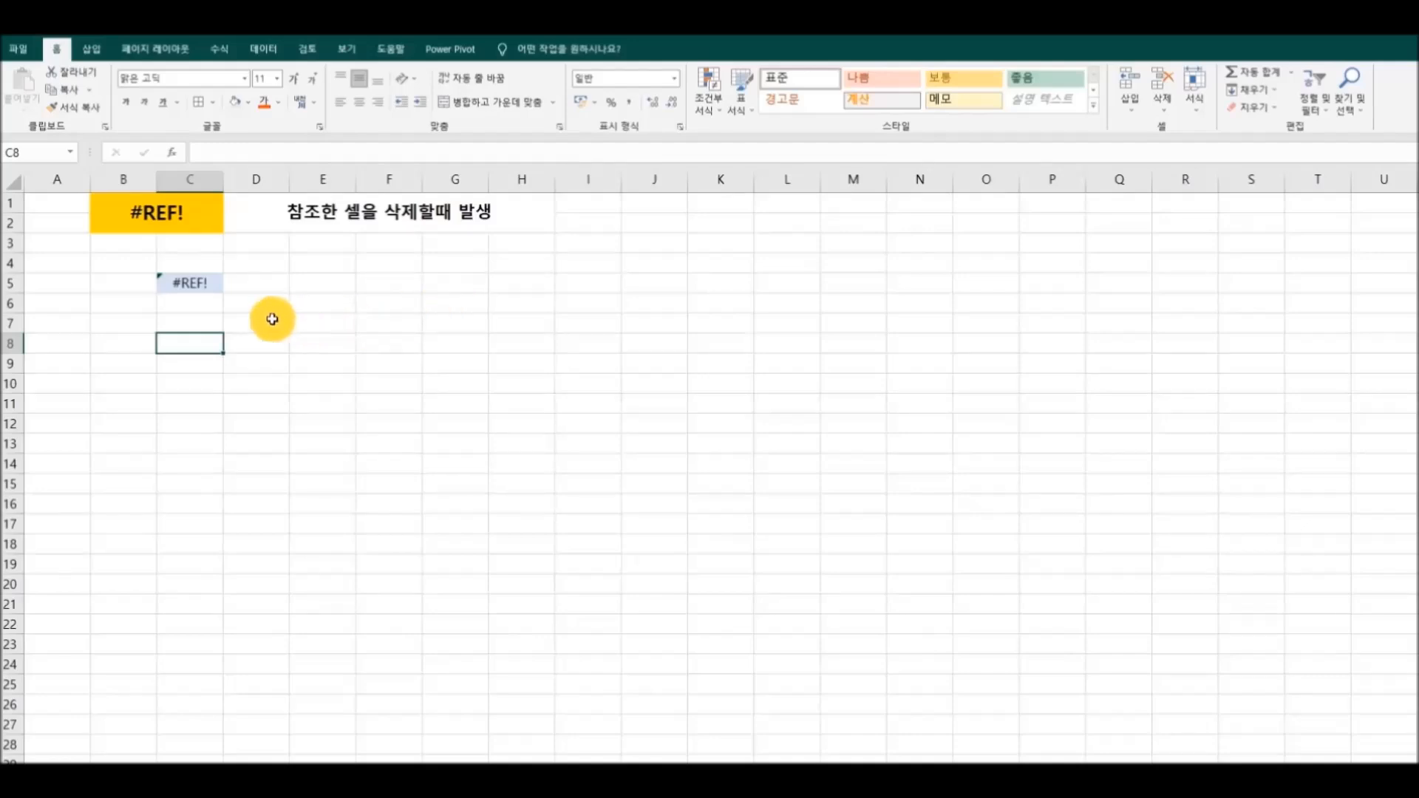
click(210, 286)
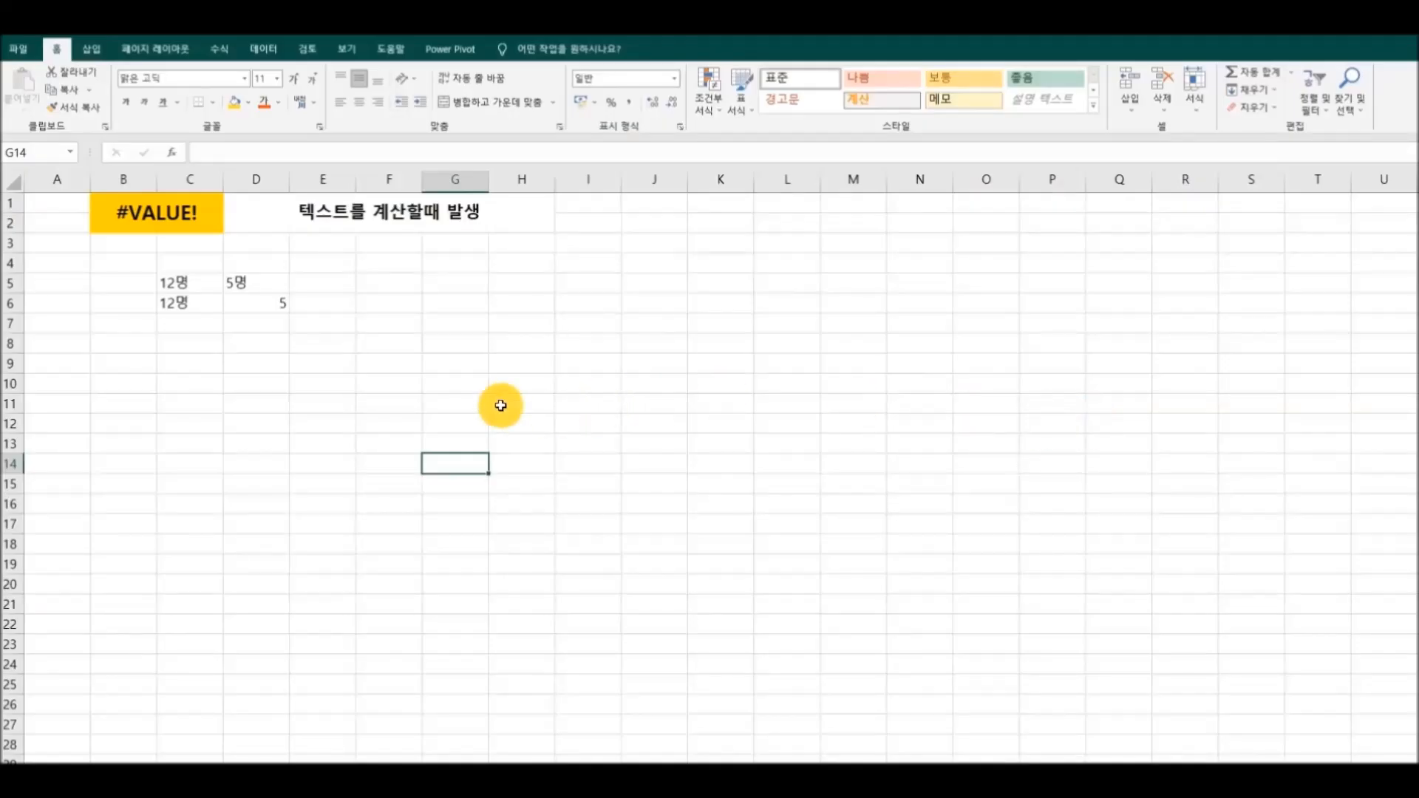
Step: Add the text entries 12명 and 5명 with the formula =C5+D5 in E5 of the #VALUE! sheet
click(210, 217)
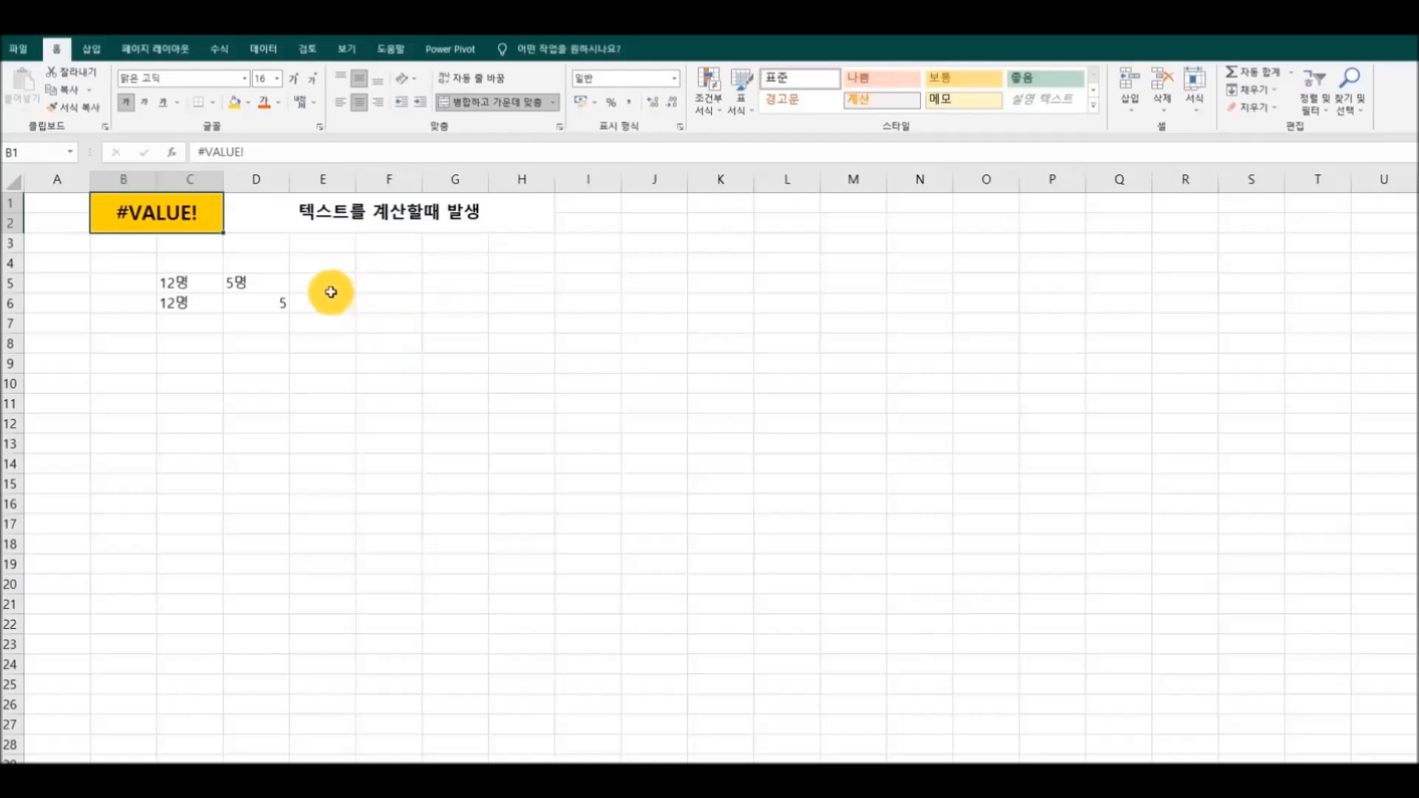
click(329, 286)
text(=)
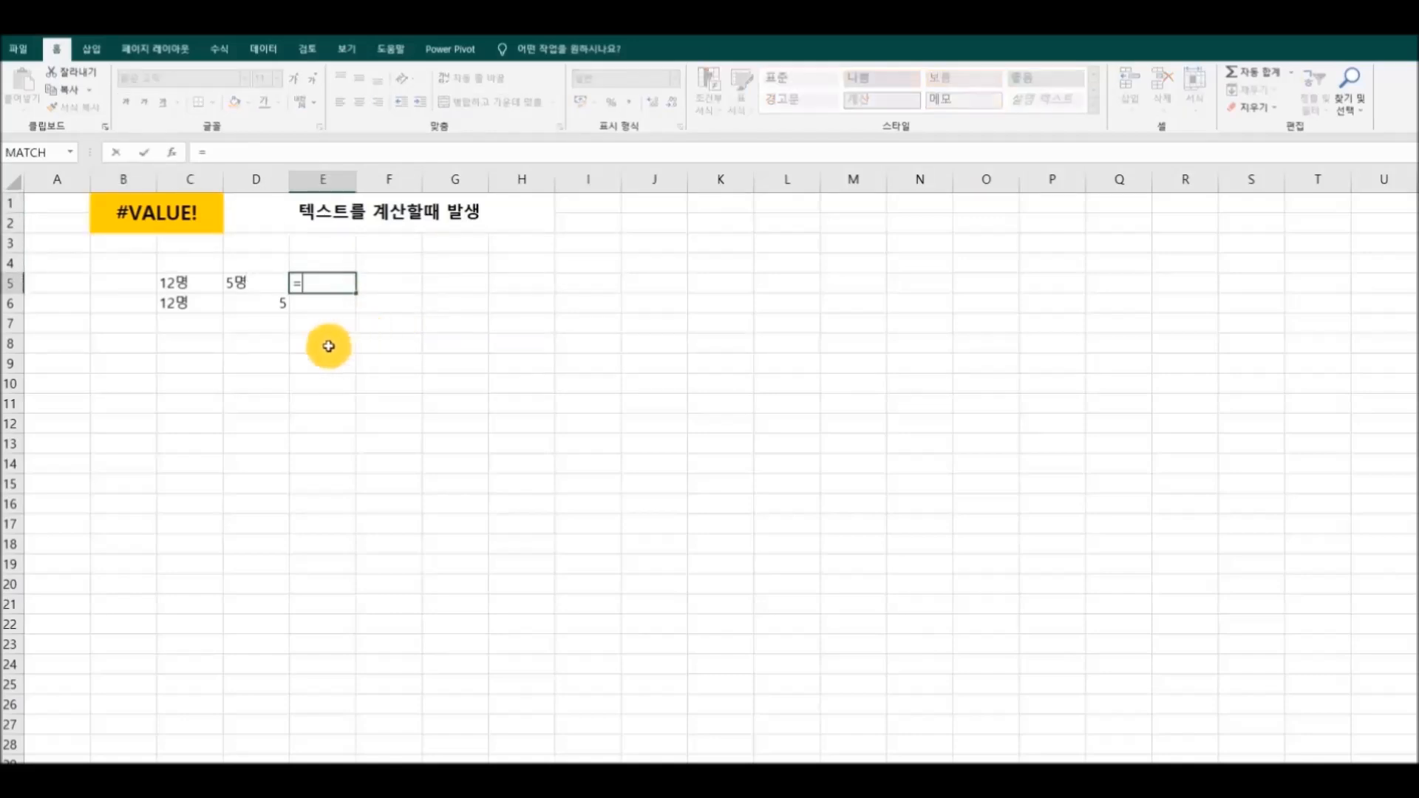
click(196, 284)
text(+)
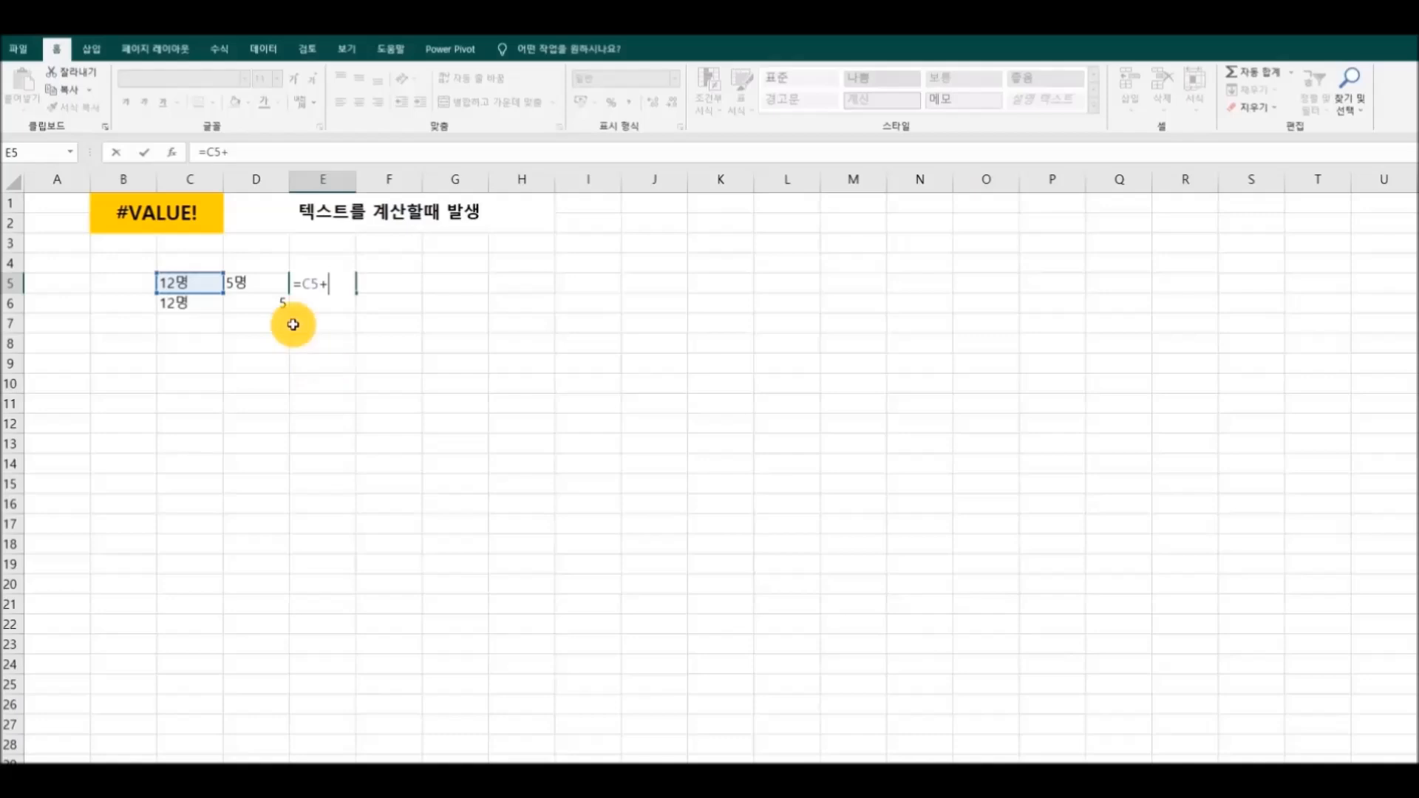
click(267, 283)
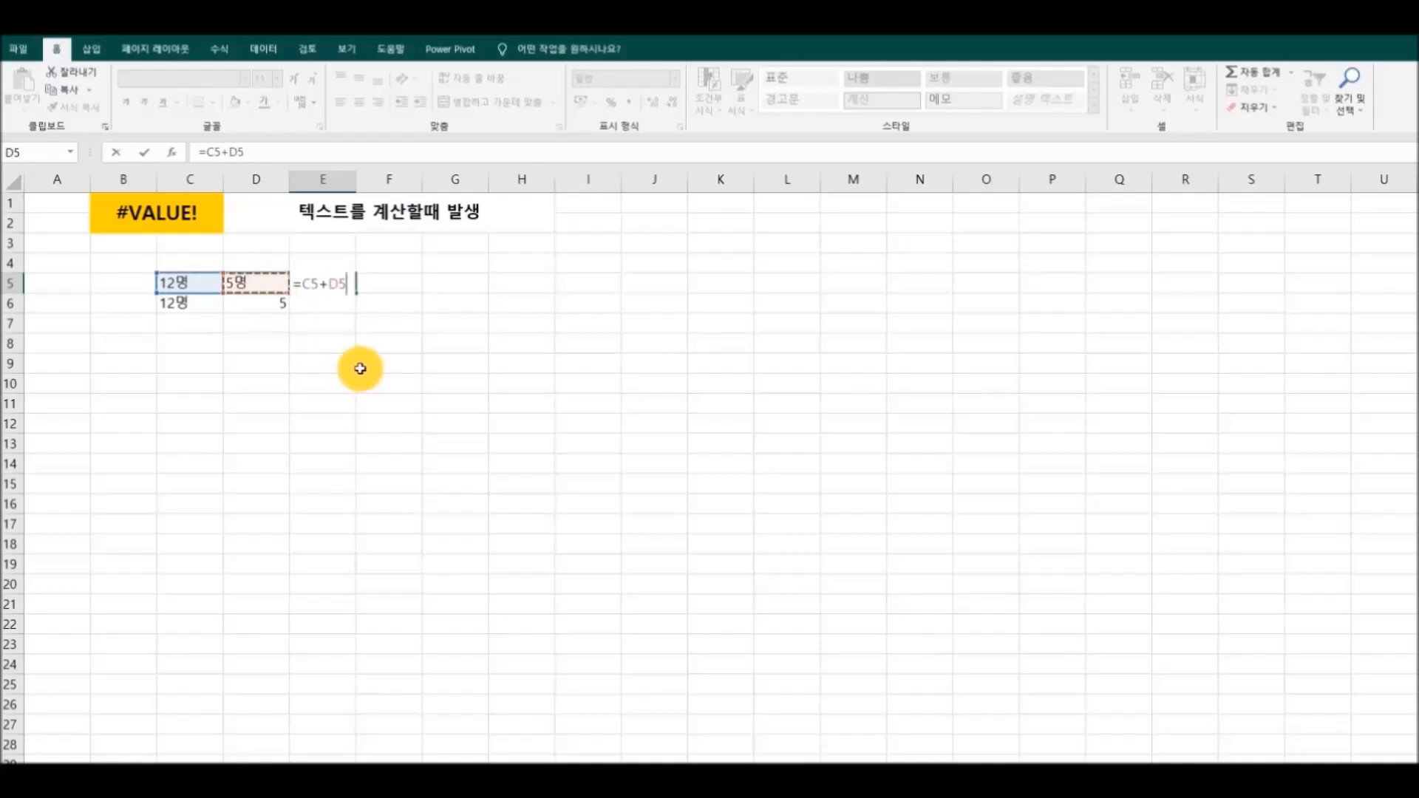
key(Return)
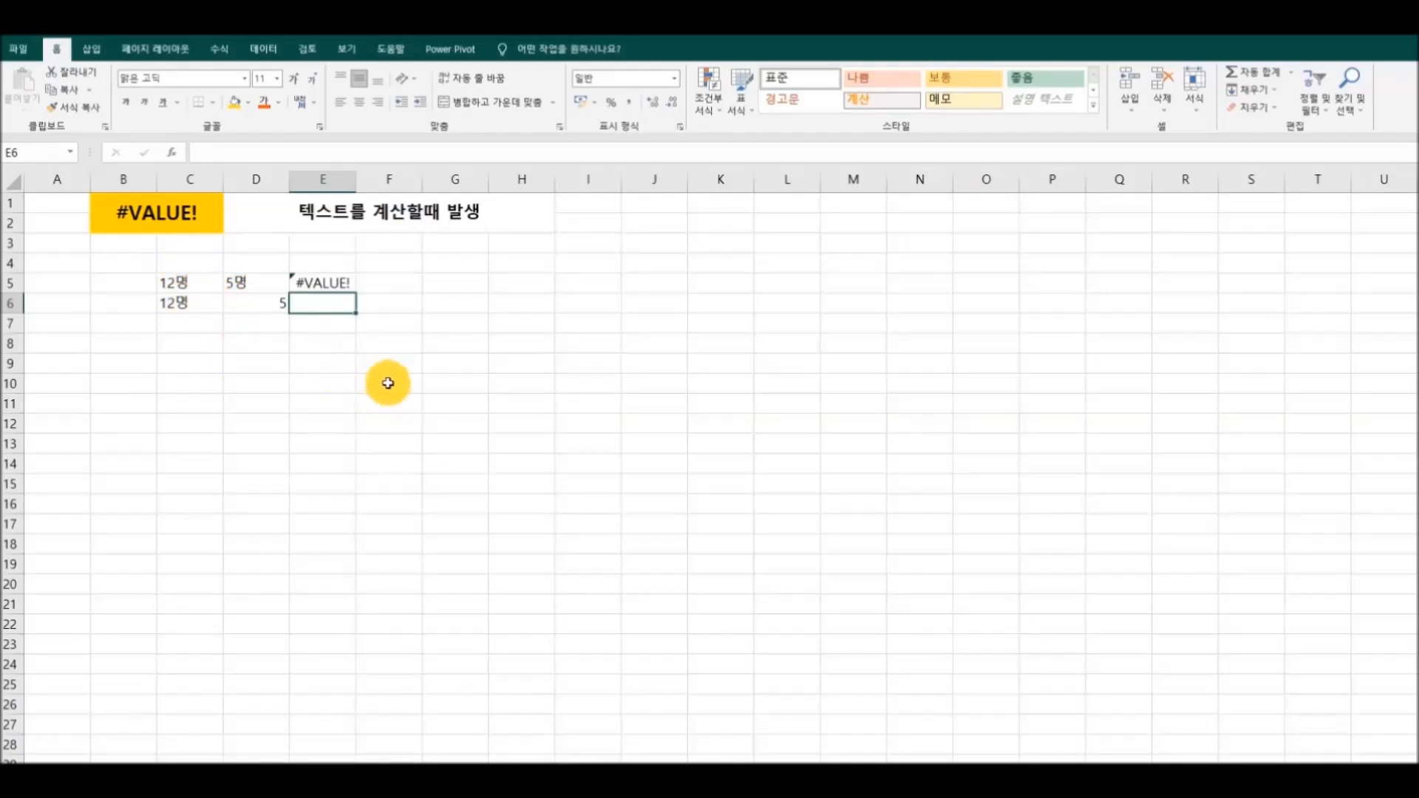
Step: Add the text 12명 and the number 5 with the formula =C6+D6 in E6
text(=)
click(207, 305)
text(+)
click(259, 306)
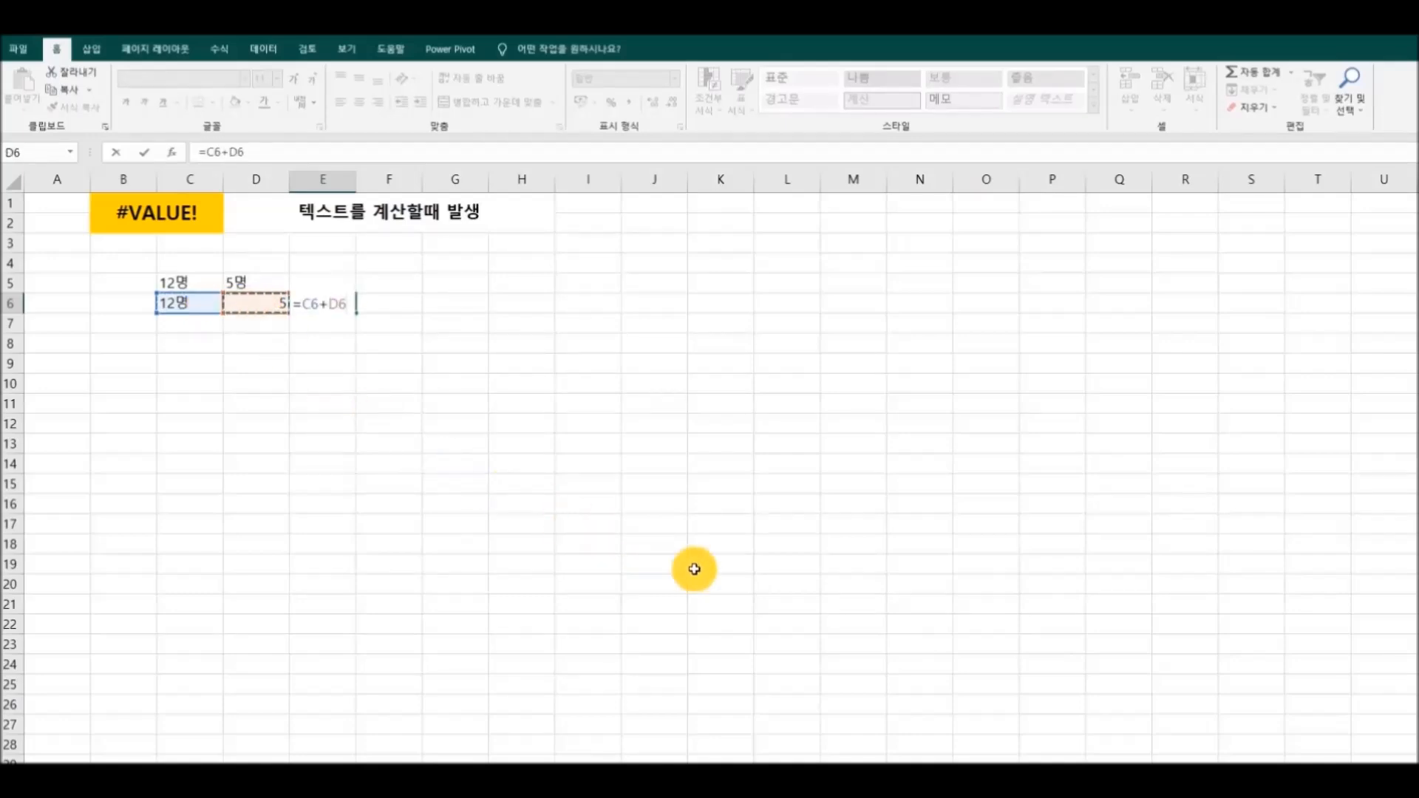
key(Return)
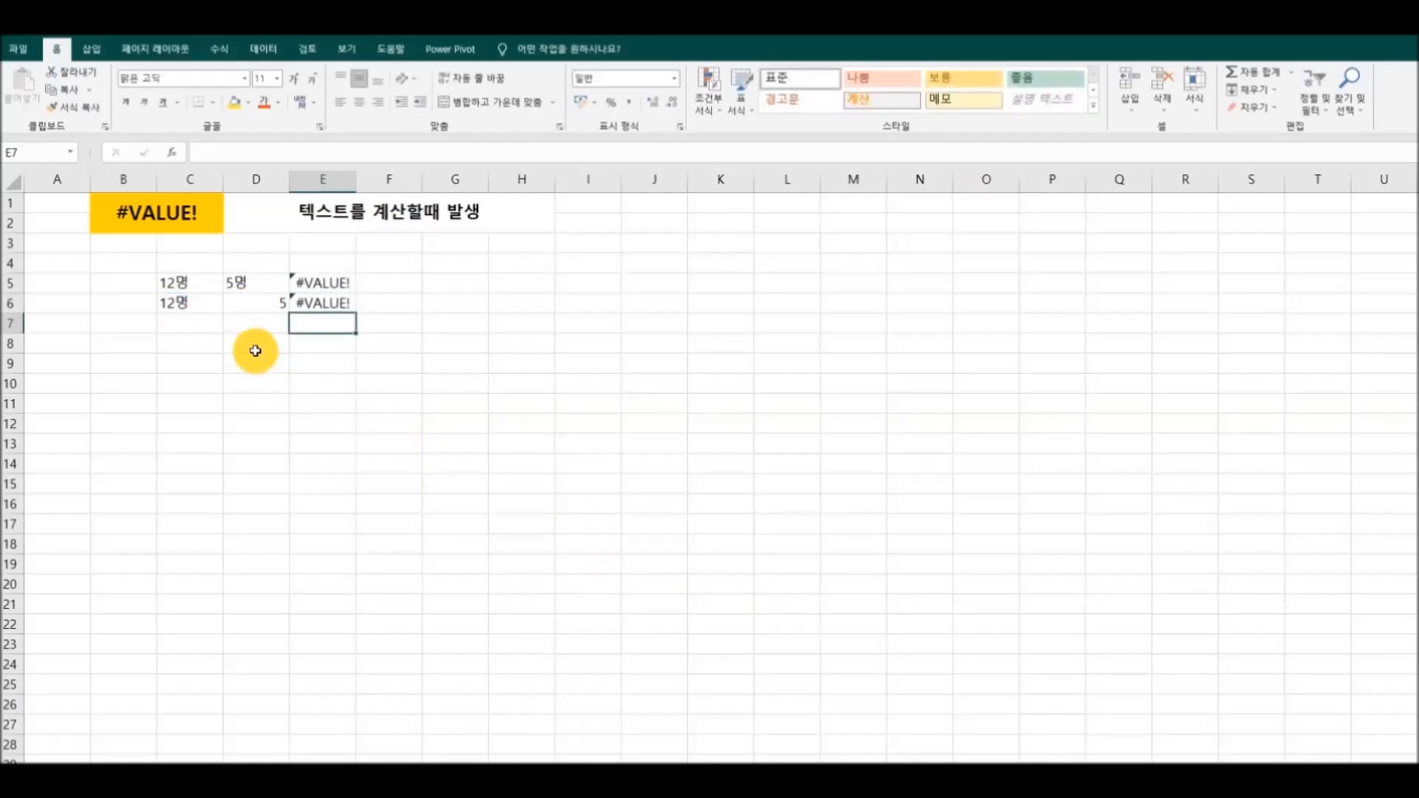
Step: Remove the 명 text from C6 so the cell holds only the number 12
click(205, 302)
double_click(198, 305)
key(BackSpace)
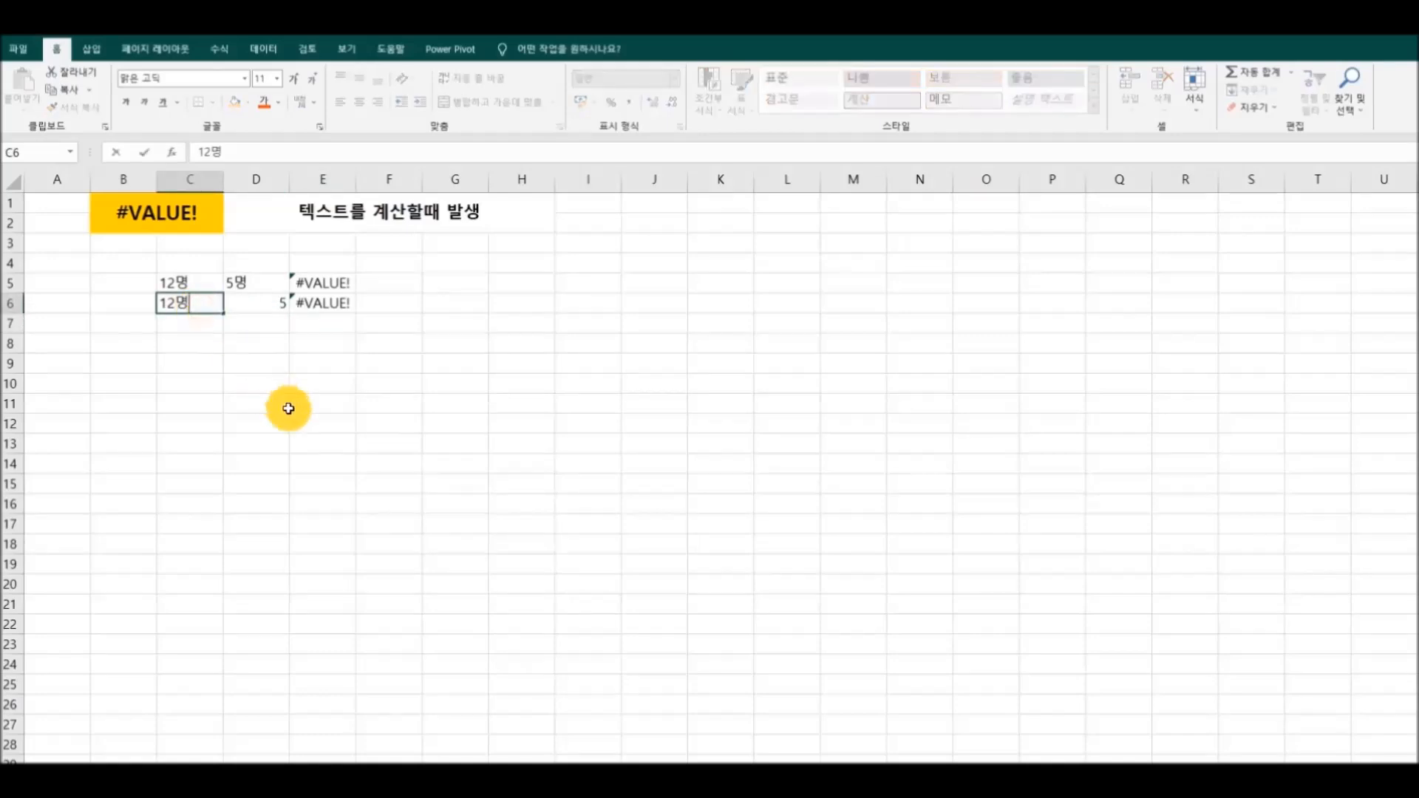
key(Return)
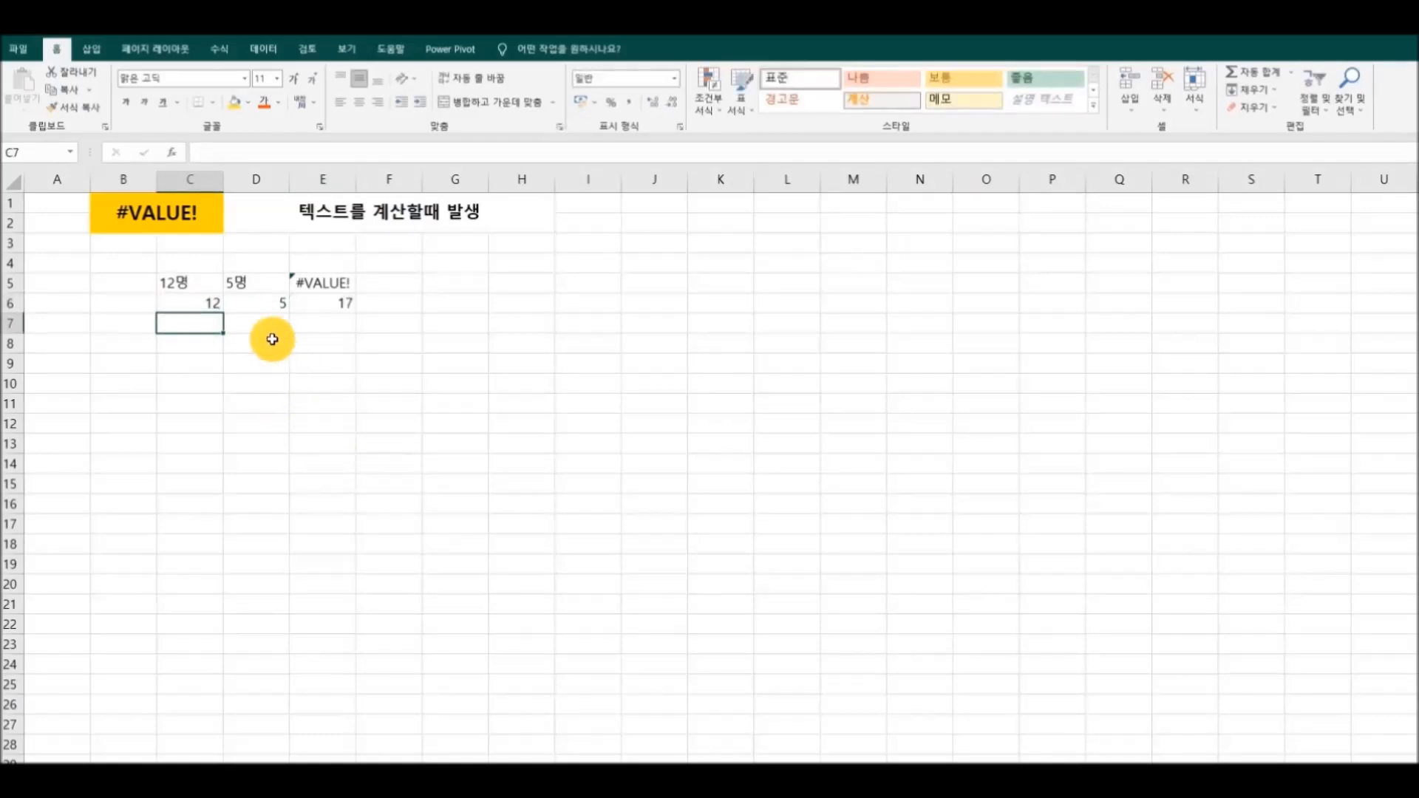
Step: Remove the 명 text from D5 and C5, leaving the plain numbers 5 and 12
click(271, 285)
double_click(270, 285)
key(BackSpace)
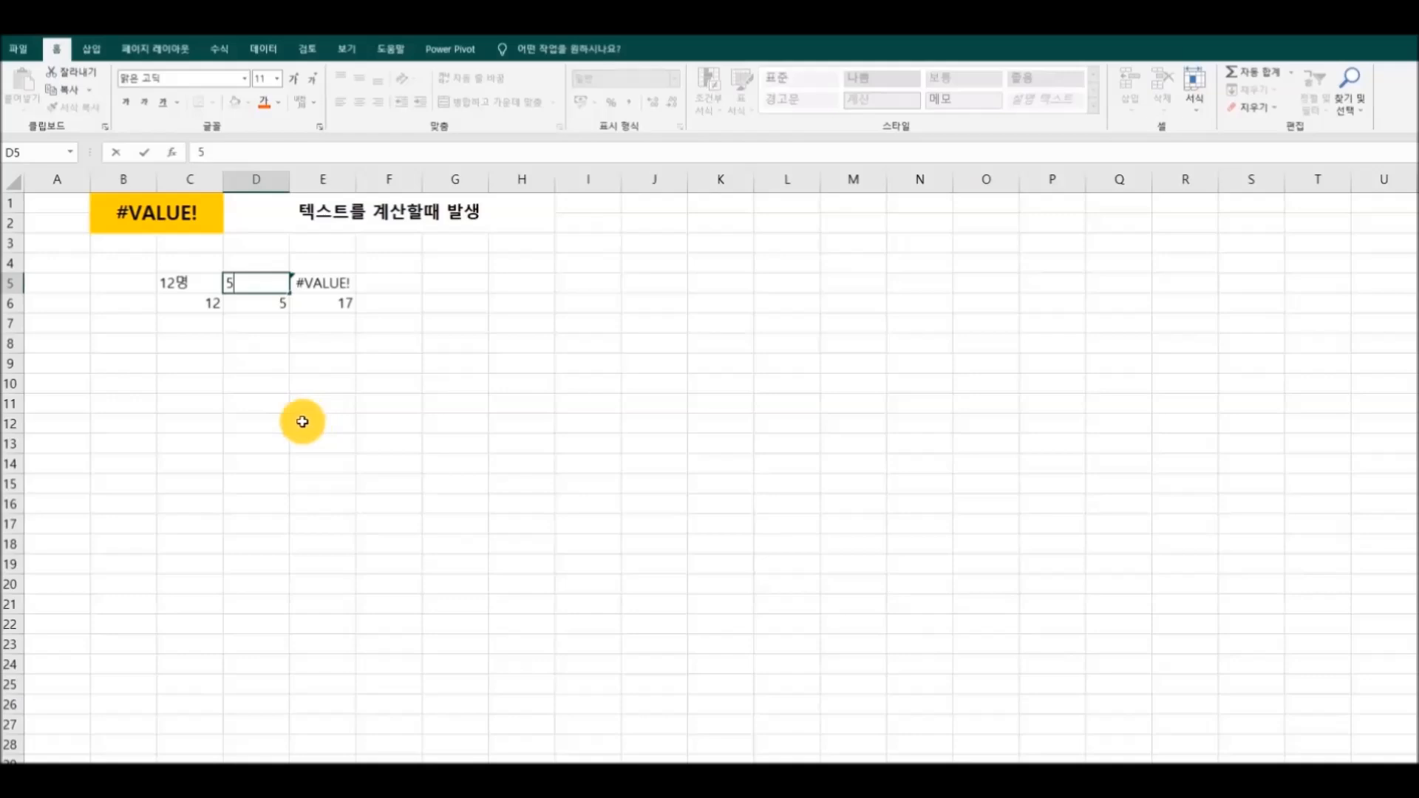
click(201, 282)
key(F2)
key(BackSpace)
click(314, 443)
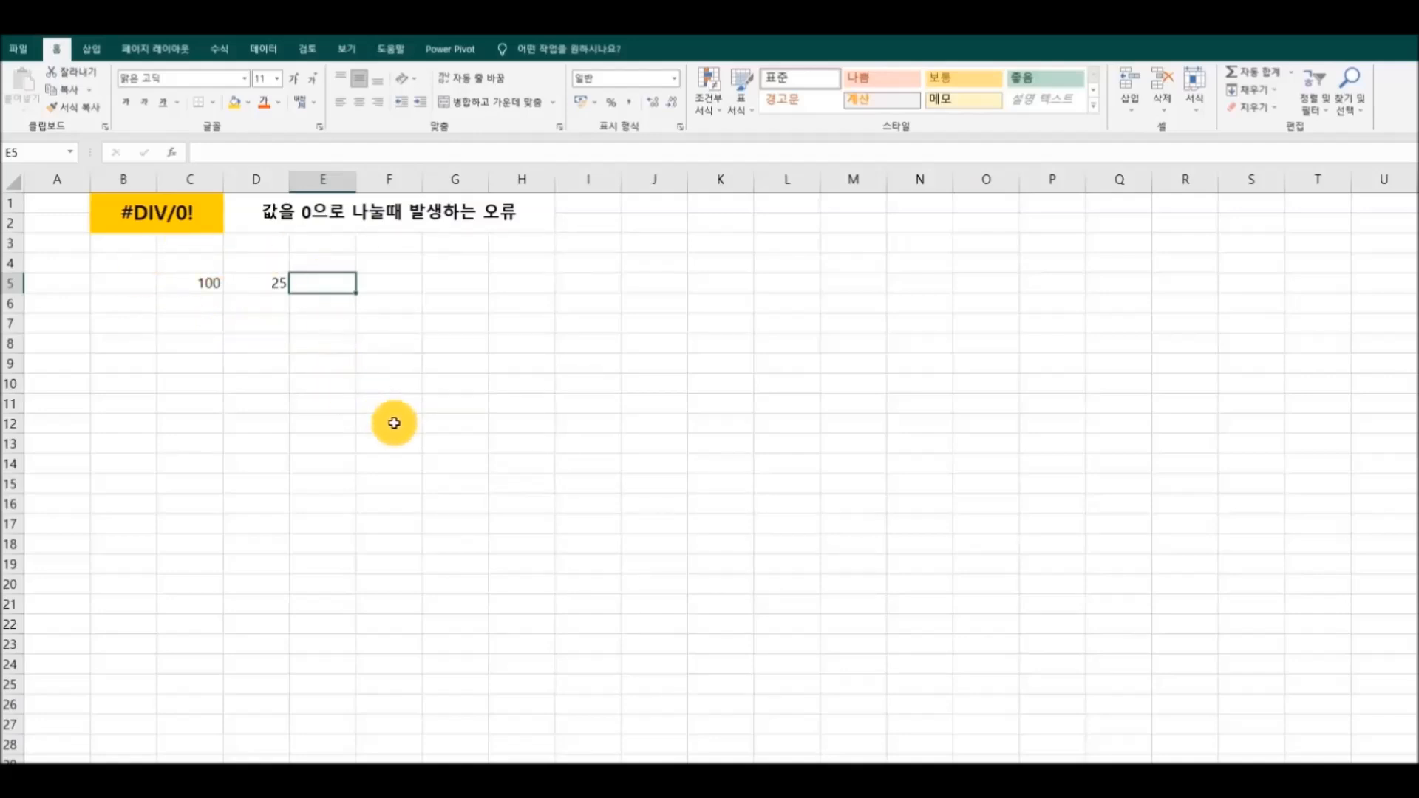
Step: Enter the division formula =C5/D5 in E5 of the #DIV/0! sheet
text(=)
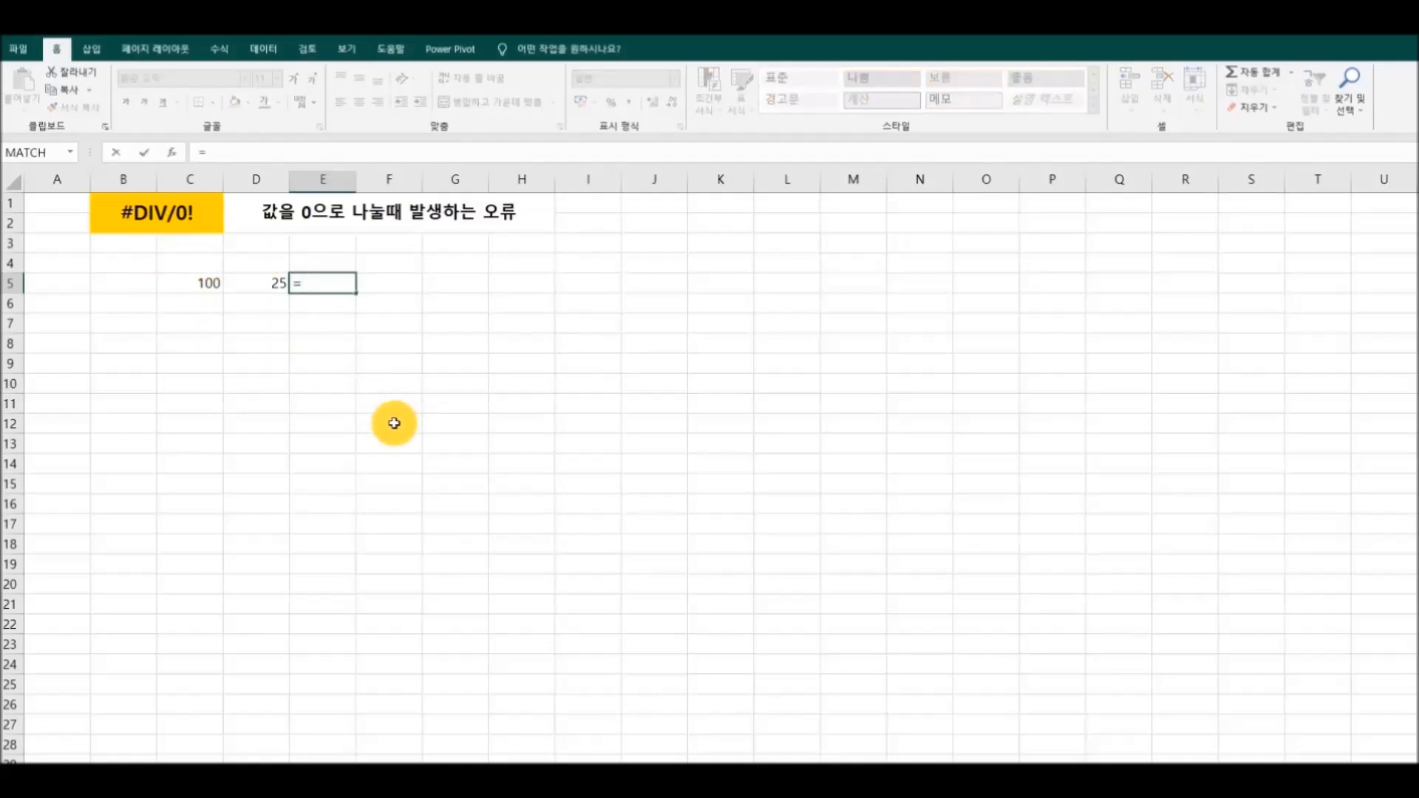
click(186, 282)
text(/)
click(261, 286)
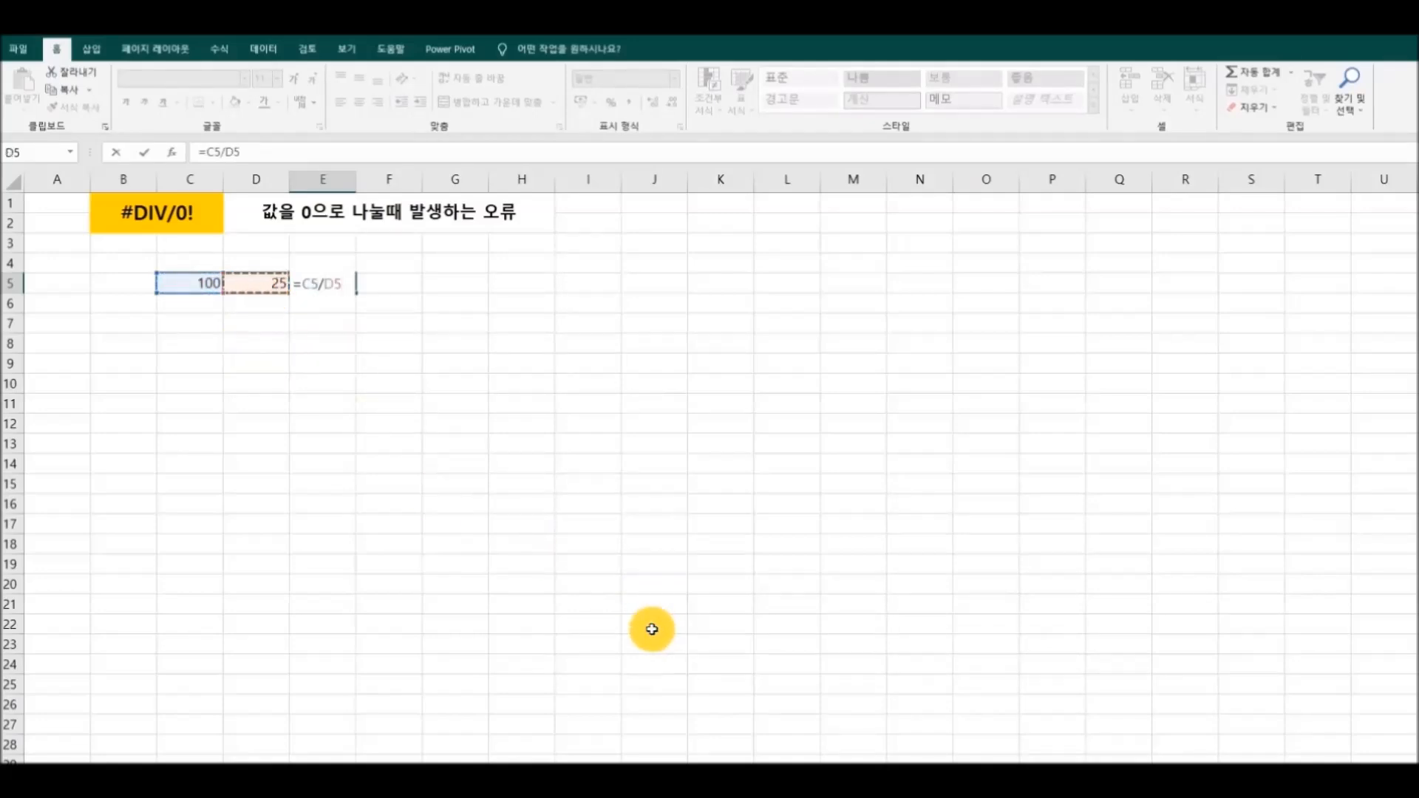
key(Return)
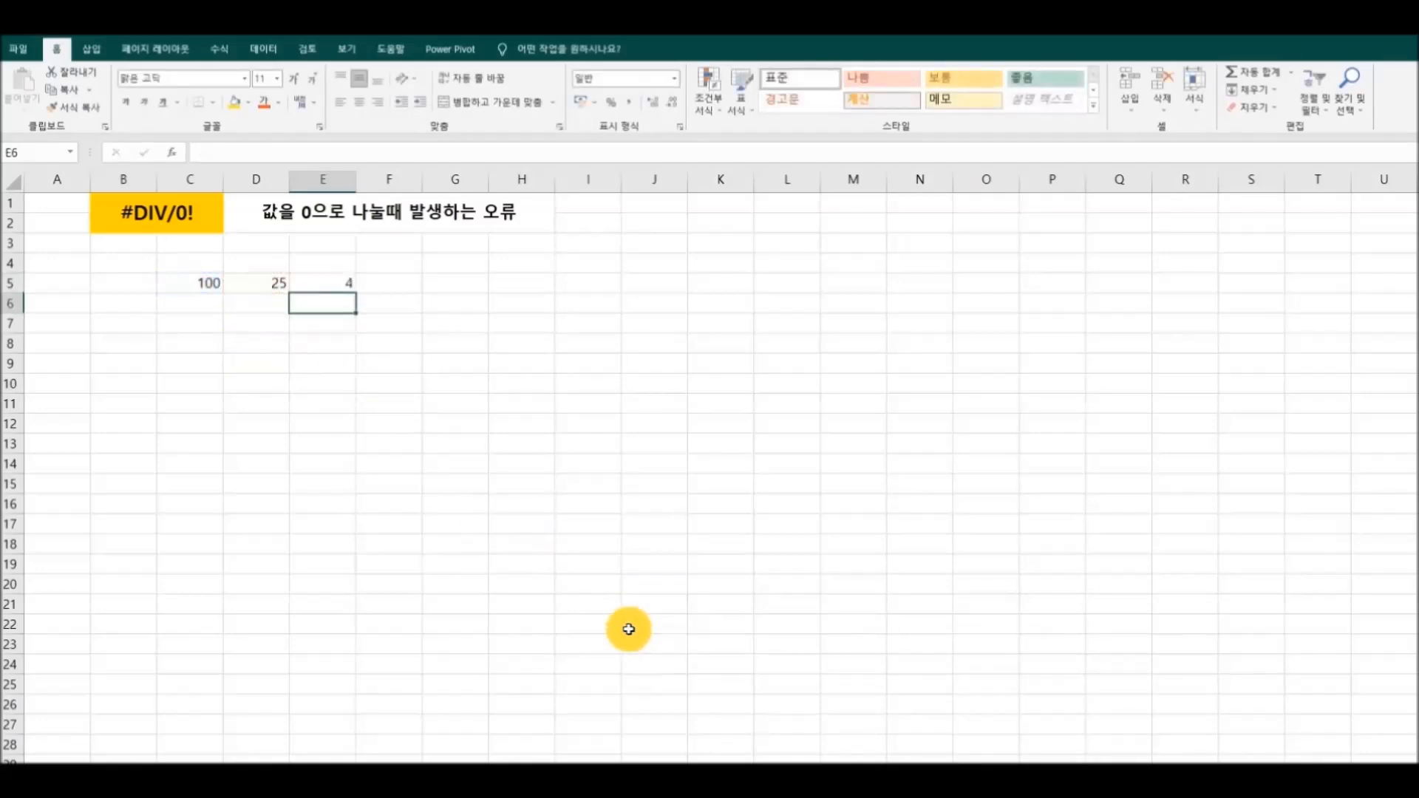
Step: Change the divisor in D5 to 0
click(260, 283)
text(0)
click(348, 366)
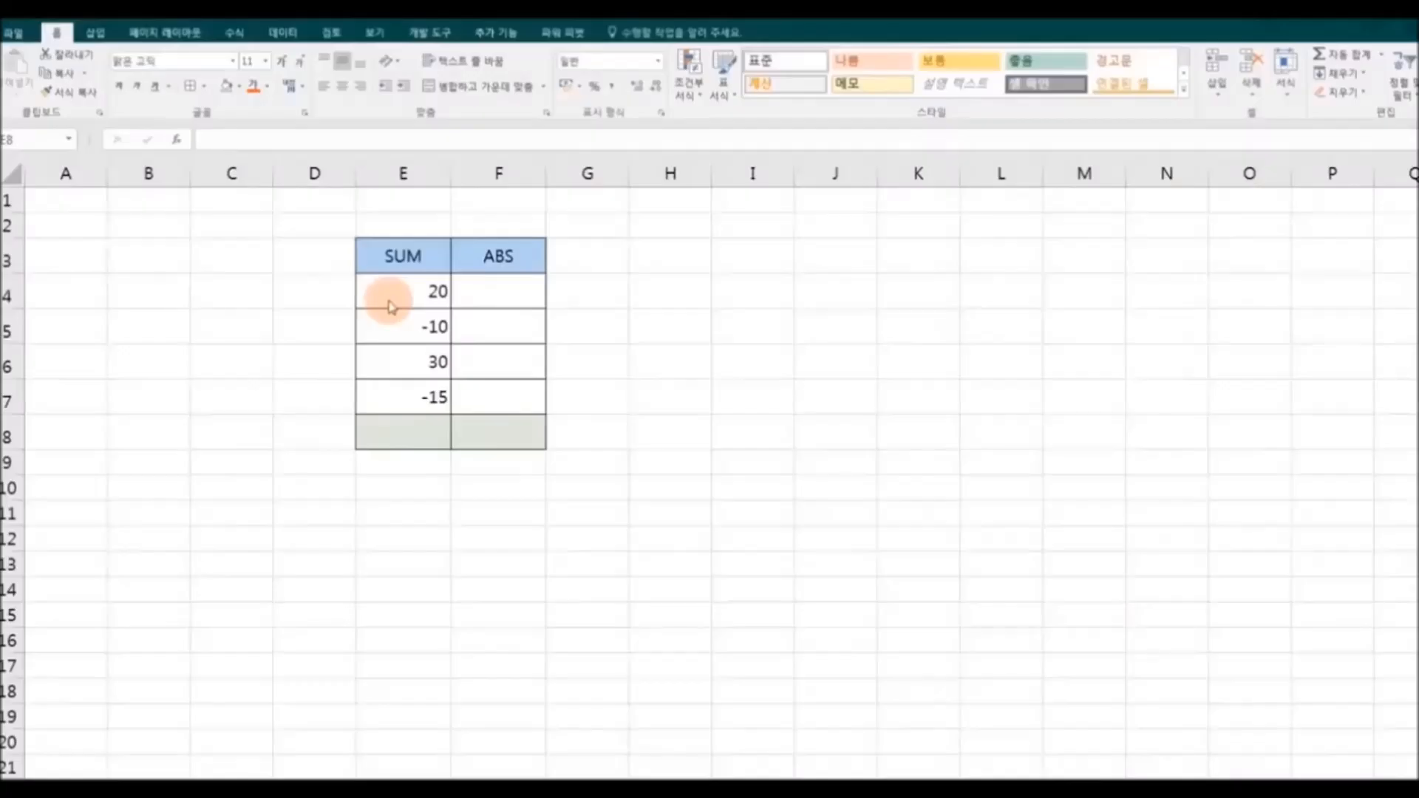
Step: Total the SUM column in E8 with the AutoSum formula =SUM(E4:E7)
drag(387, 288, 395, 397)
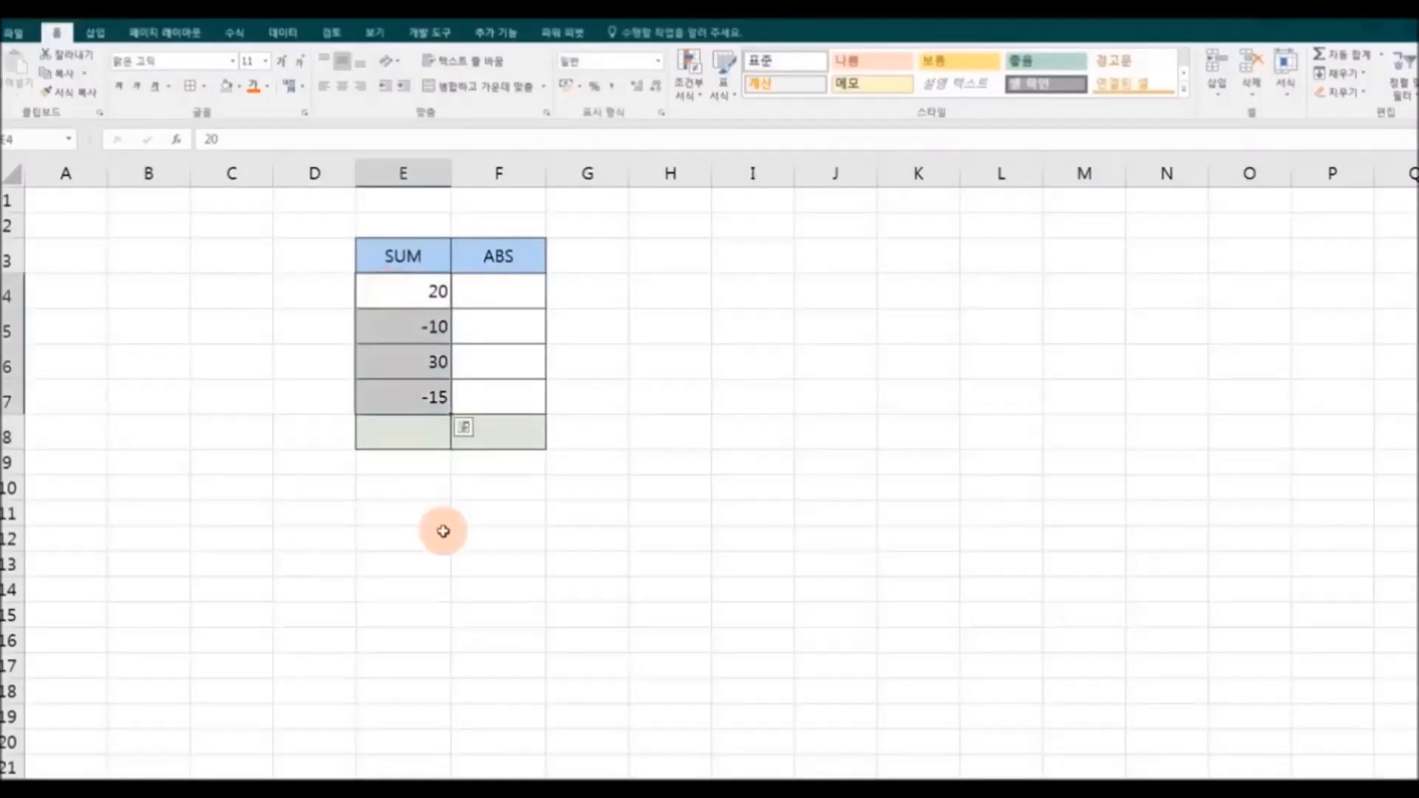
click(416, 436)
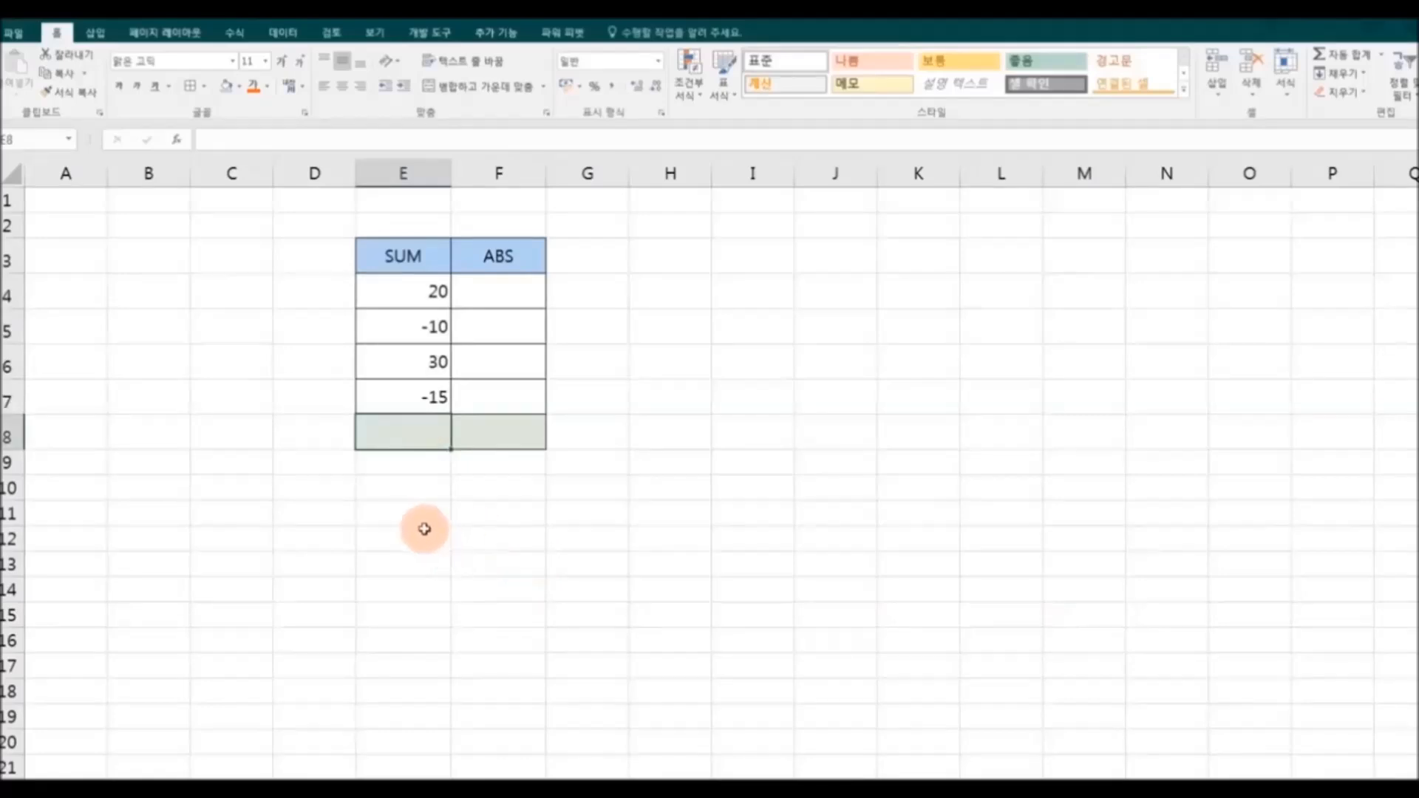
click(227, 37)
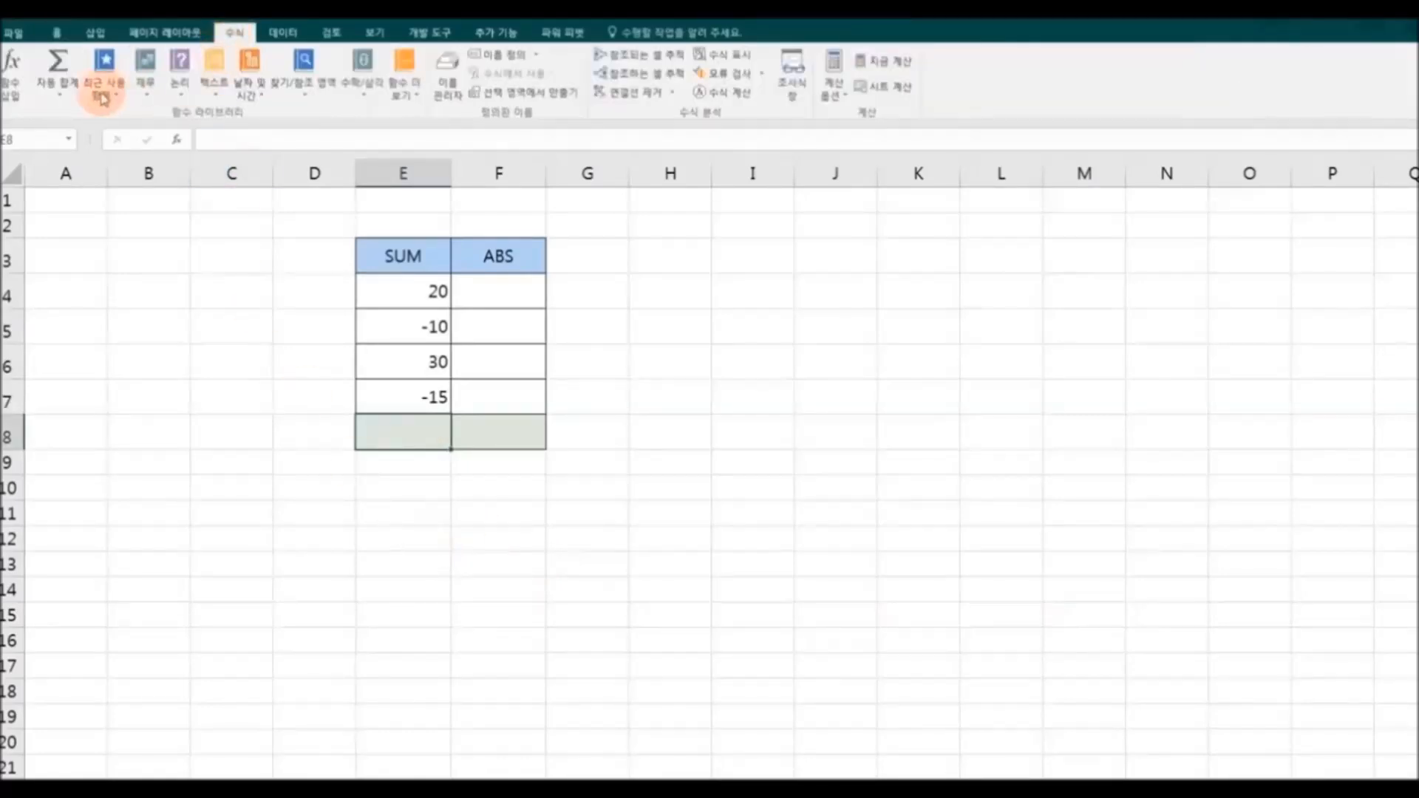
click(77, 89)
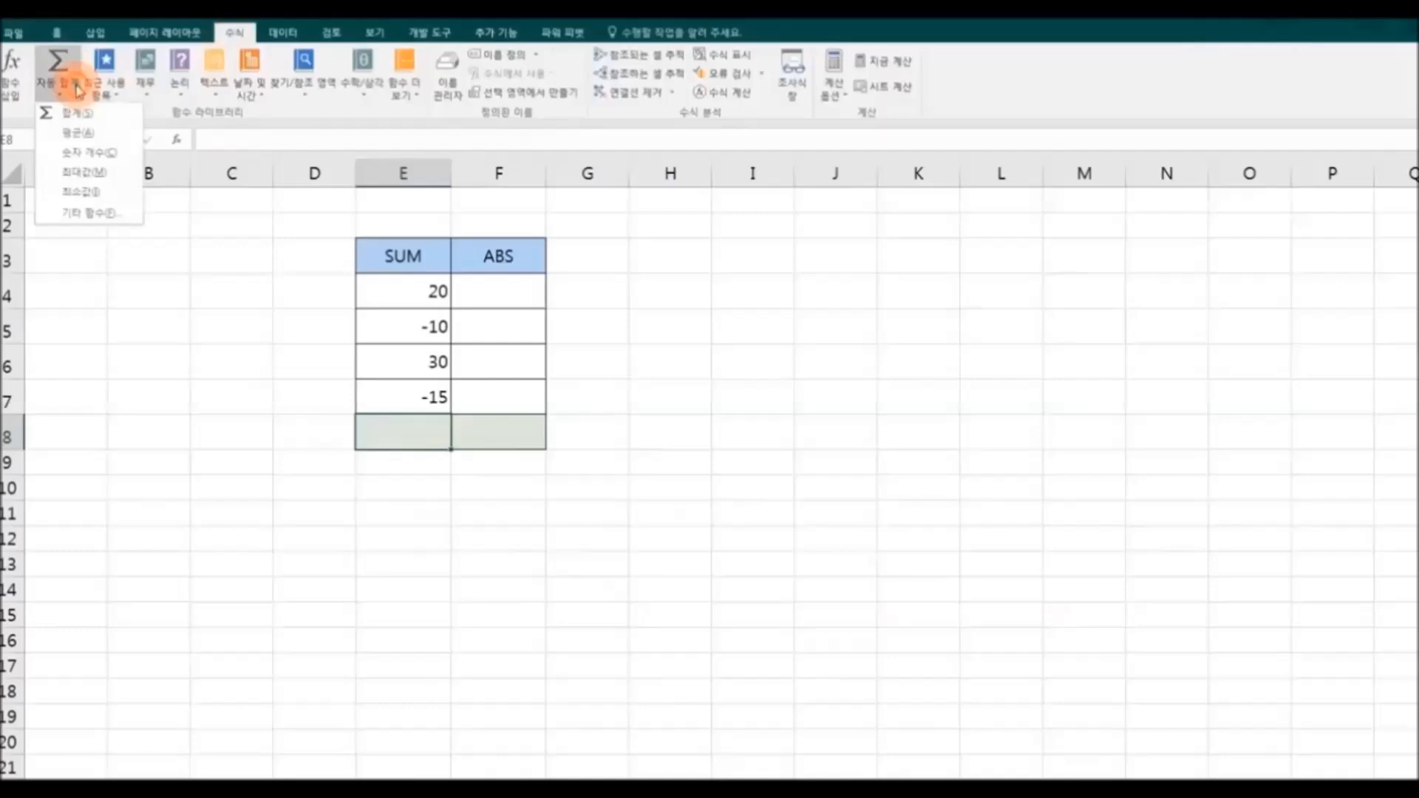
click(100, 122)
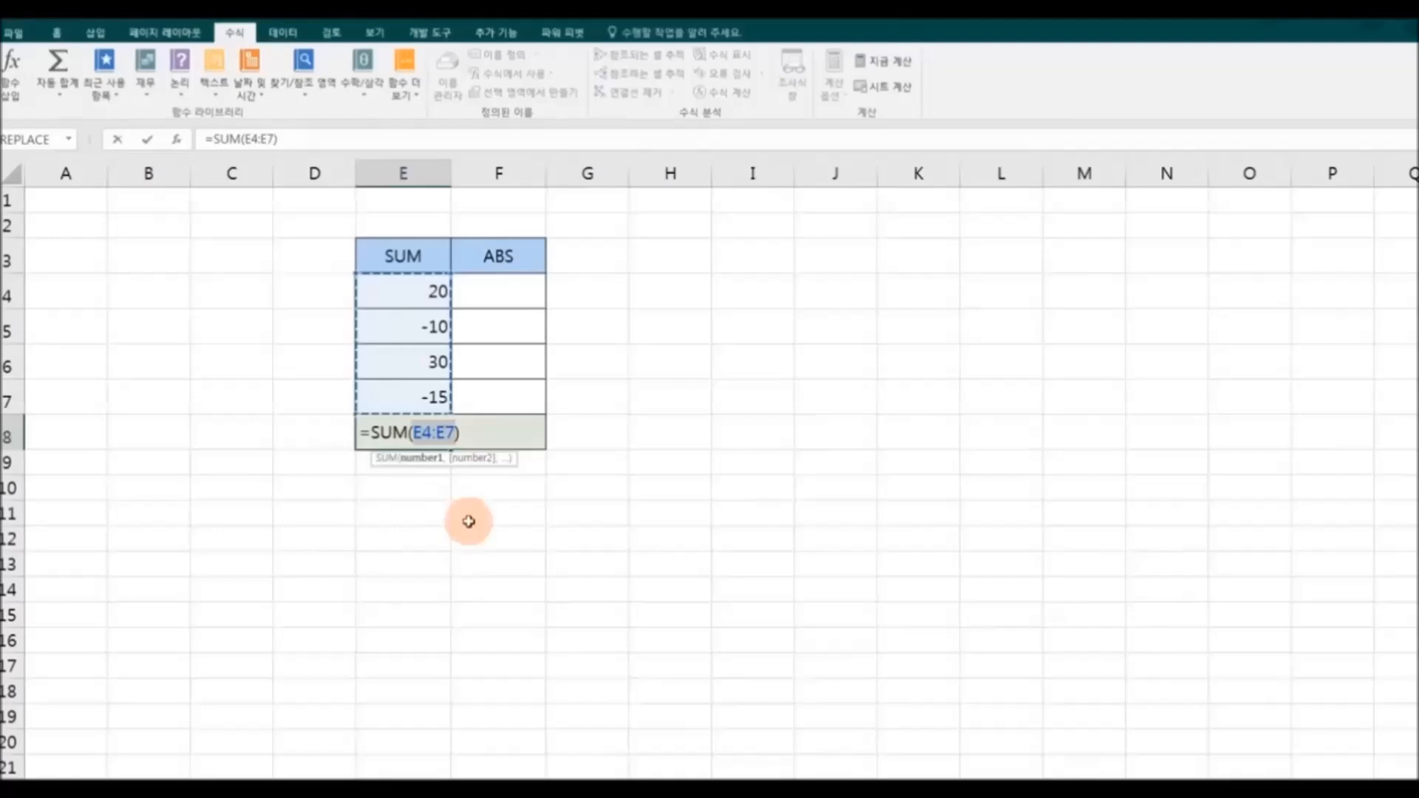
key(Return)
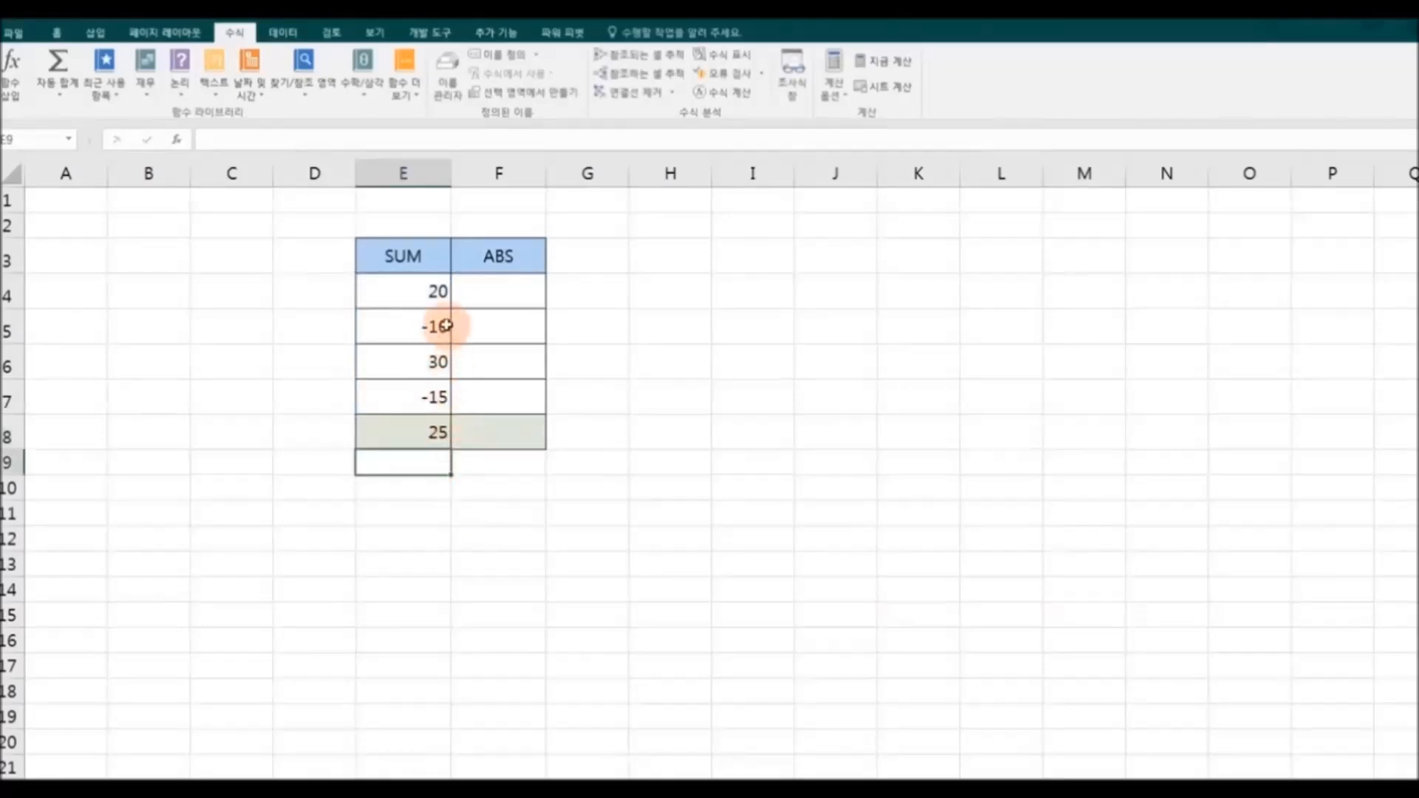
click(432, 289)
click(442, 361)
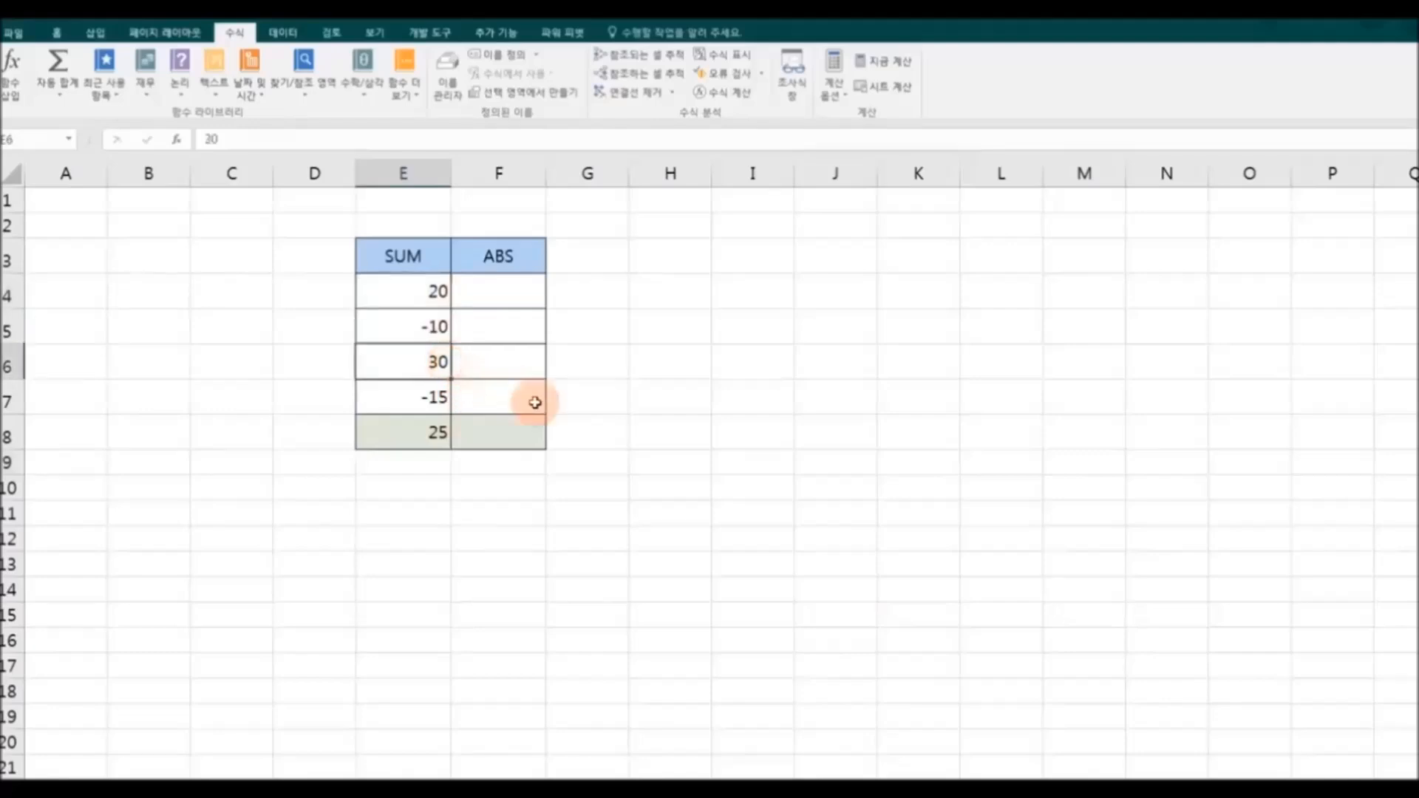
click(374, 311)
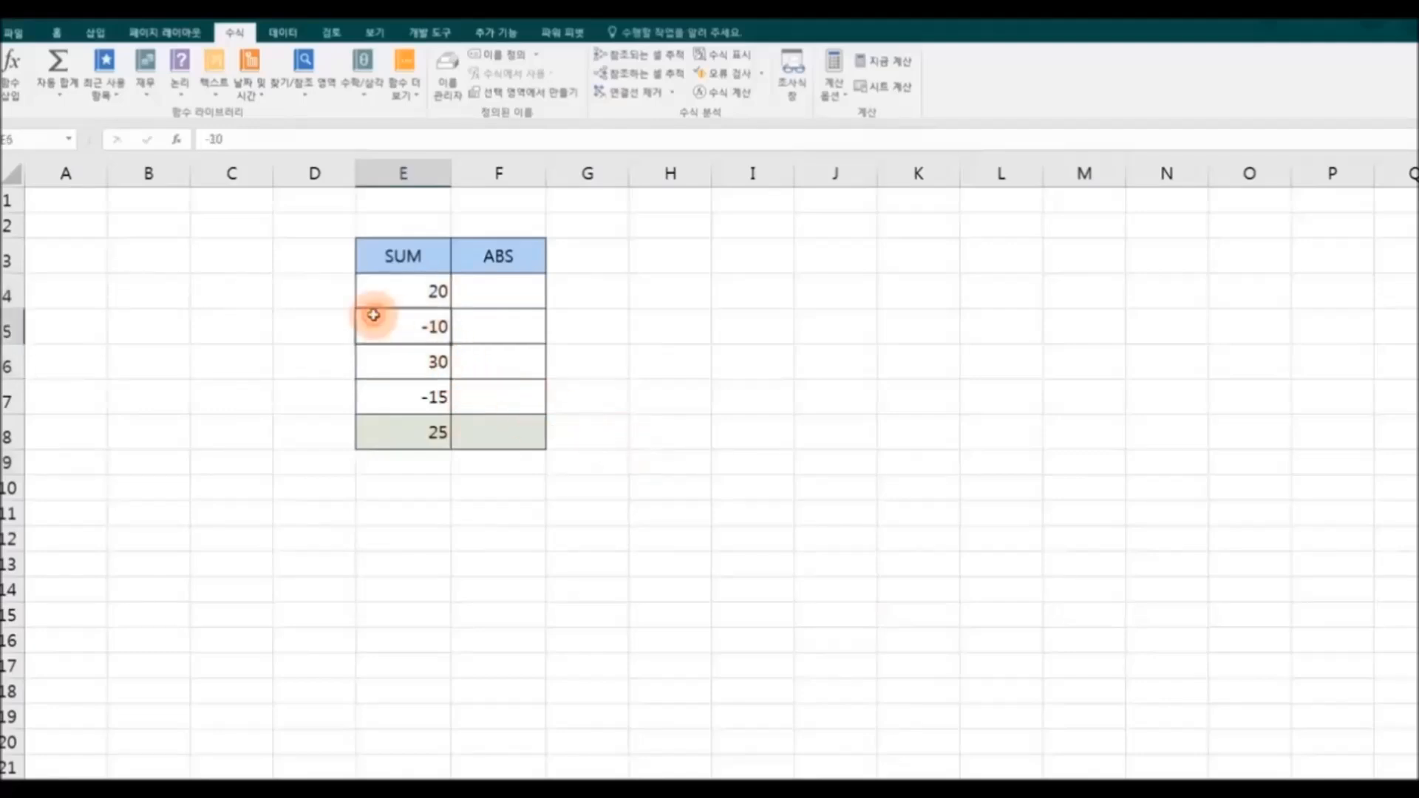
click(385, 388)
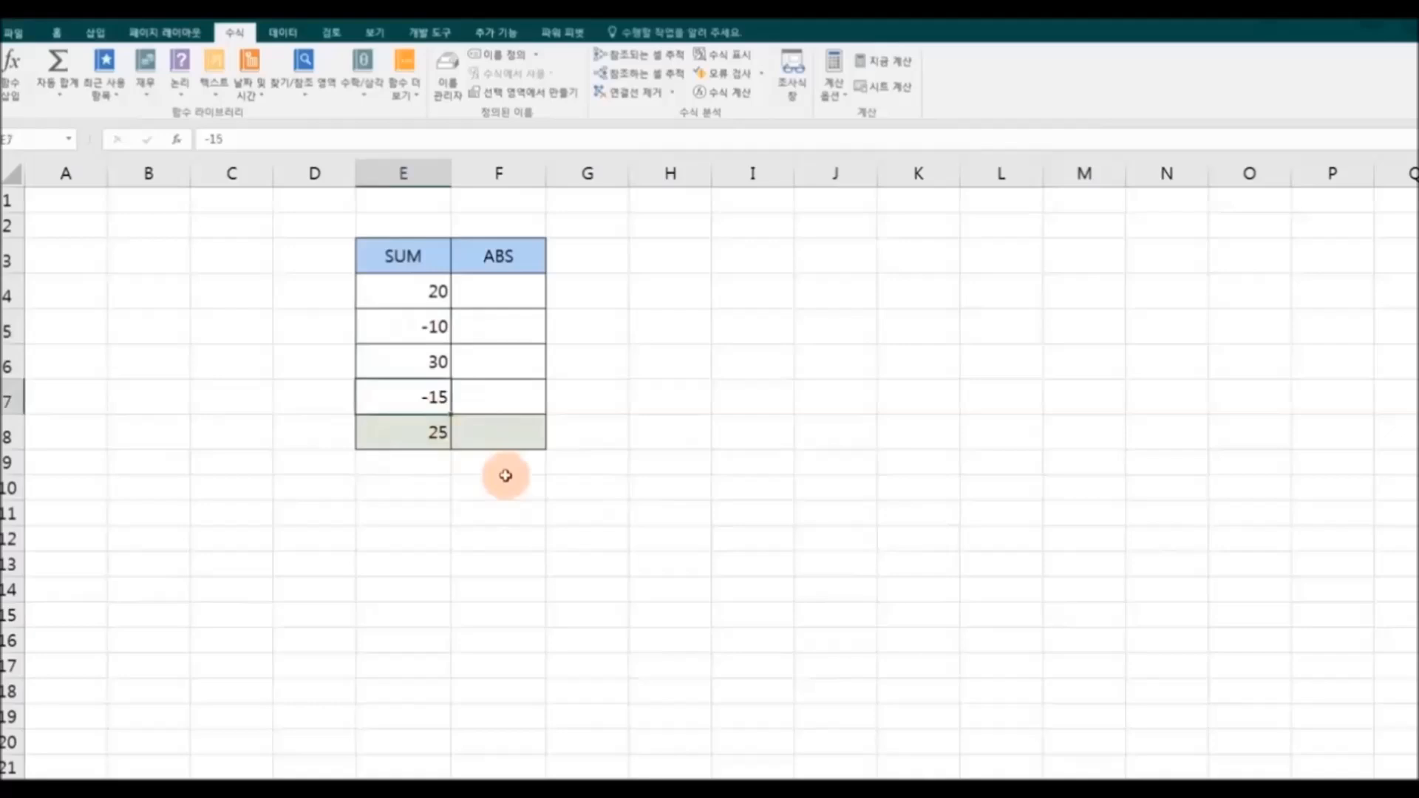
click(507, 436)
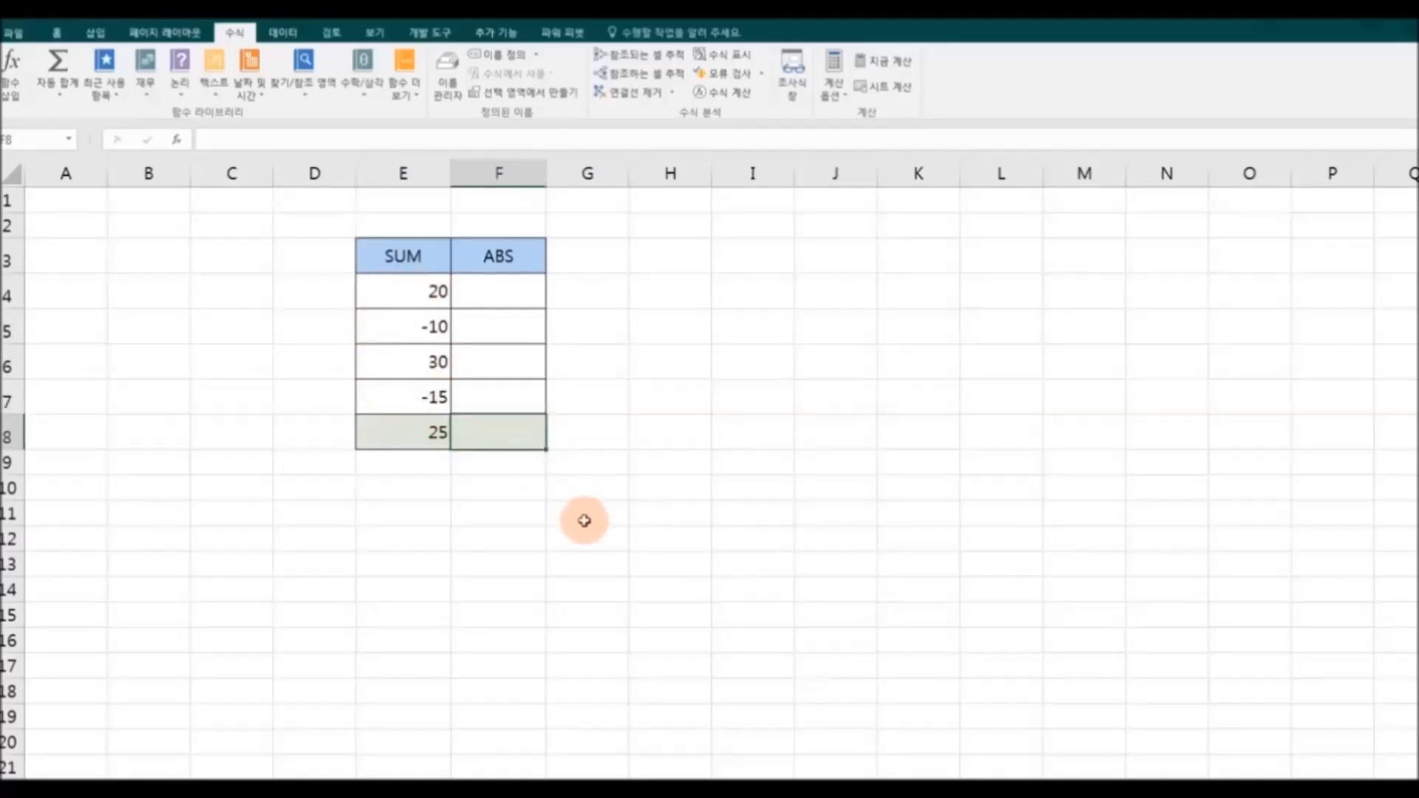
Step: Enter the absolute value formula =ABS(E4) in F4 of the ABS column
click(503, 294)
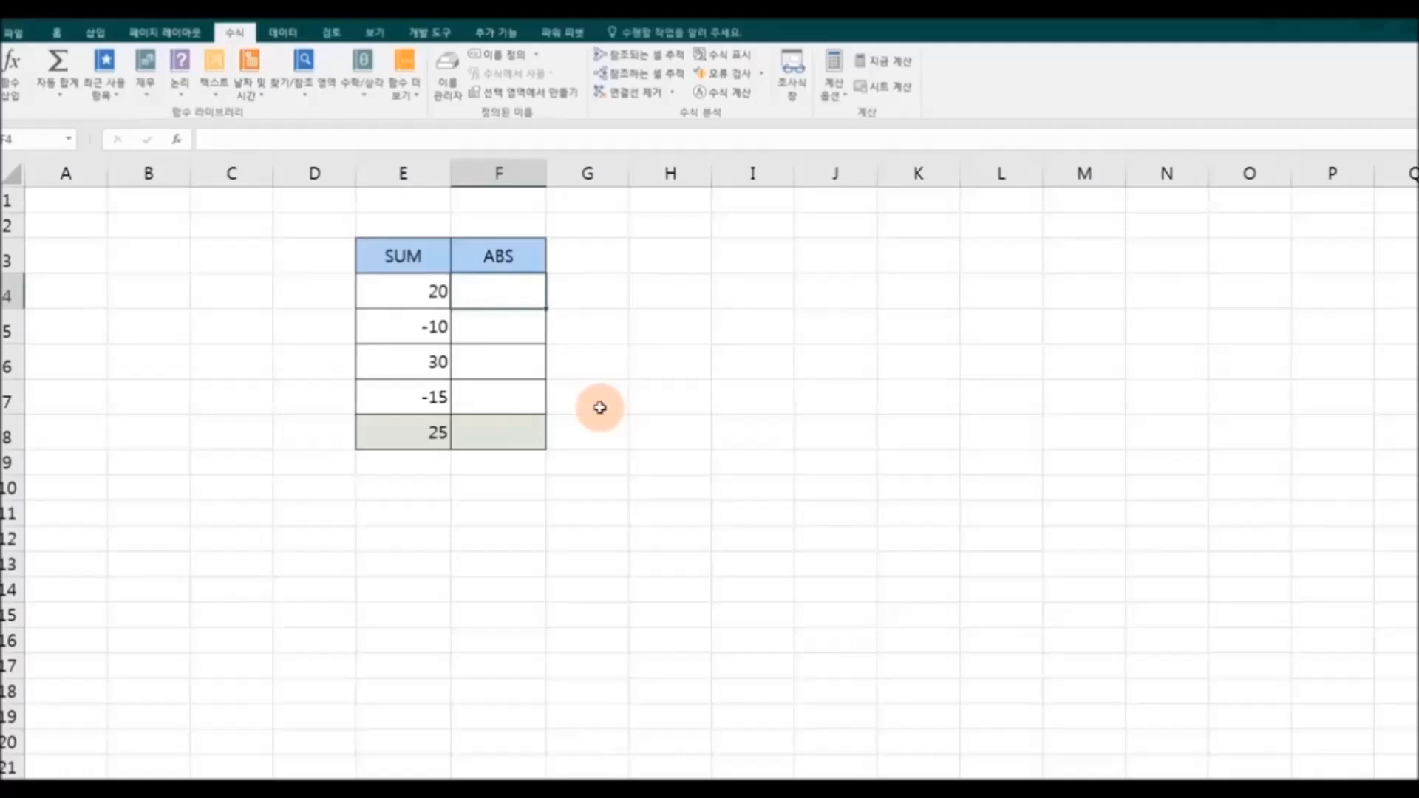
text(=)
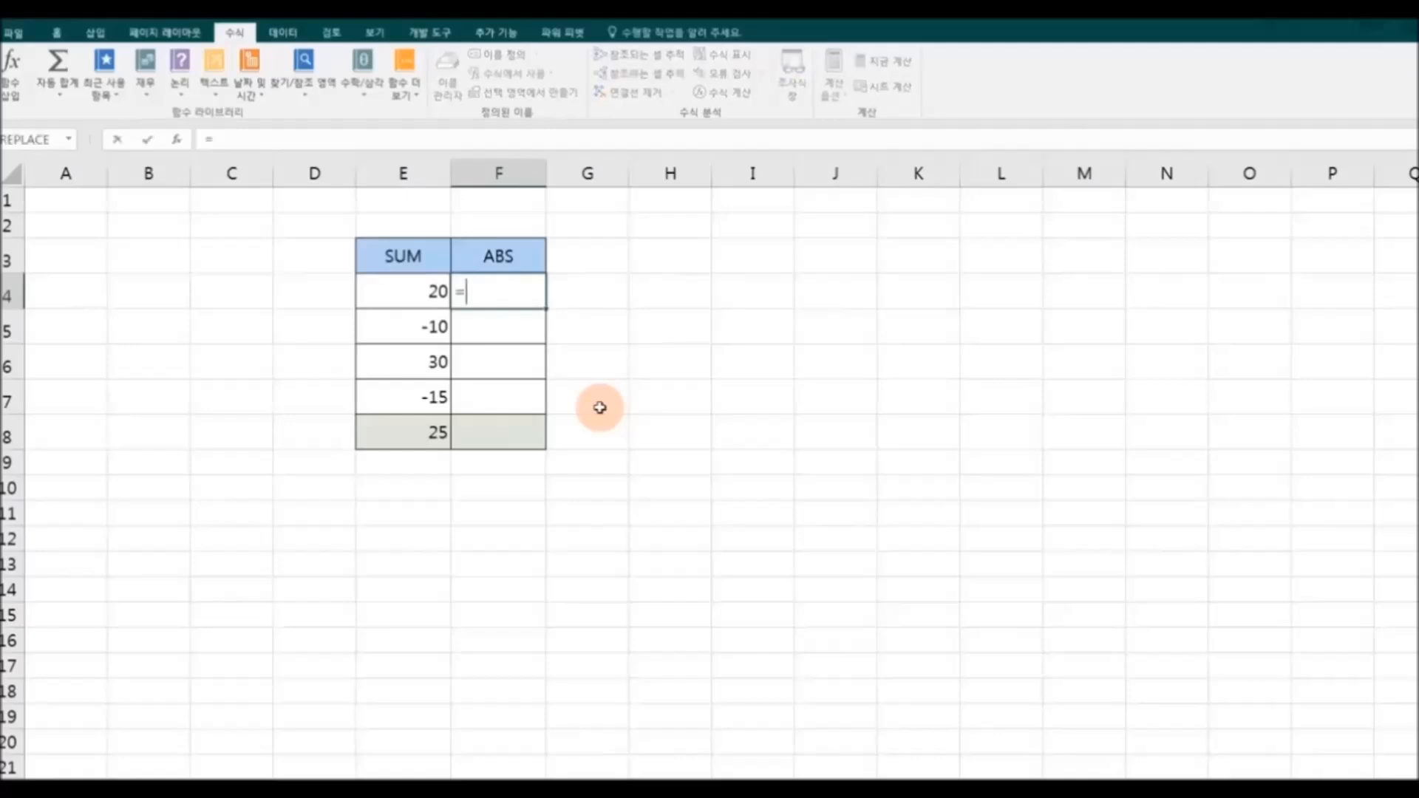
text(A)
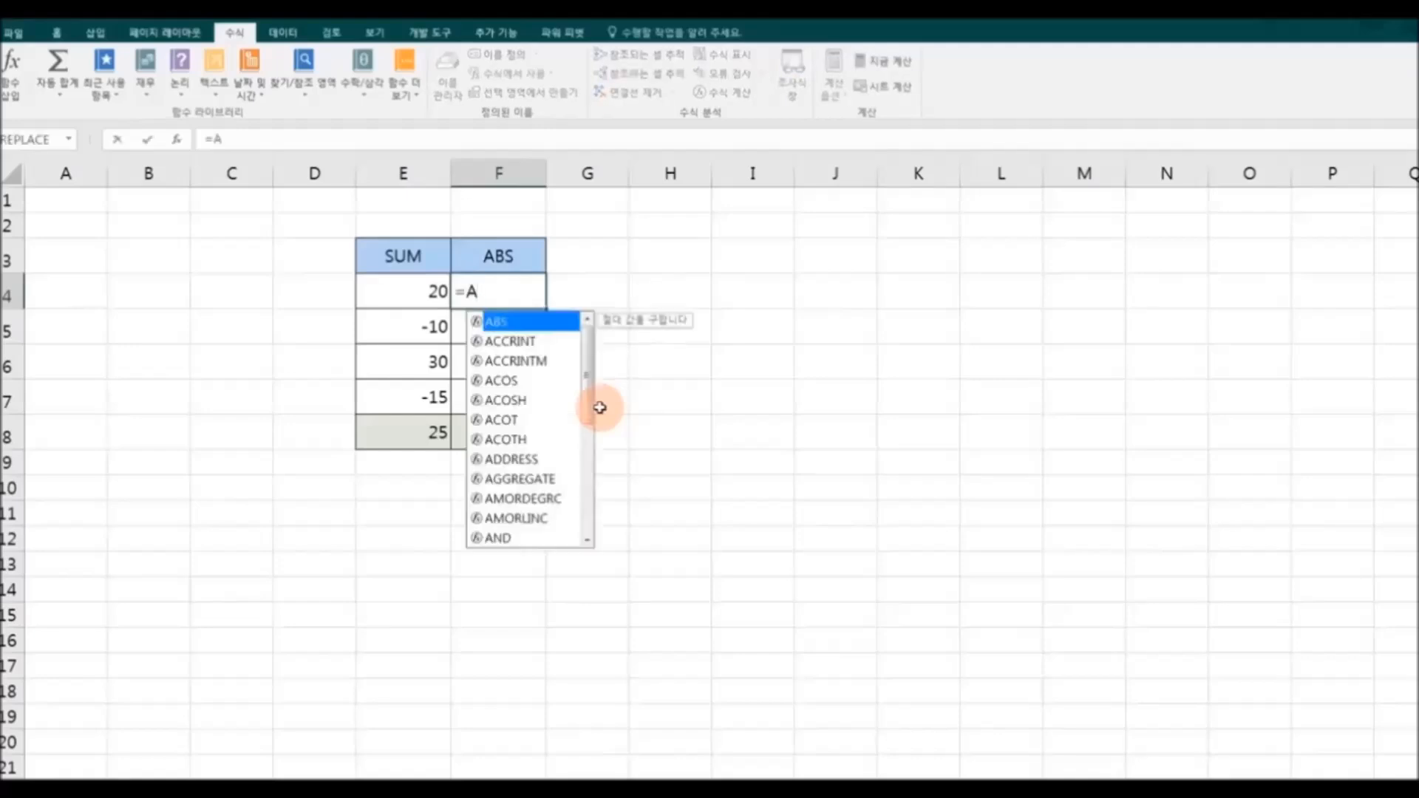
double_click(488, 322)
click(412, 294)
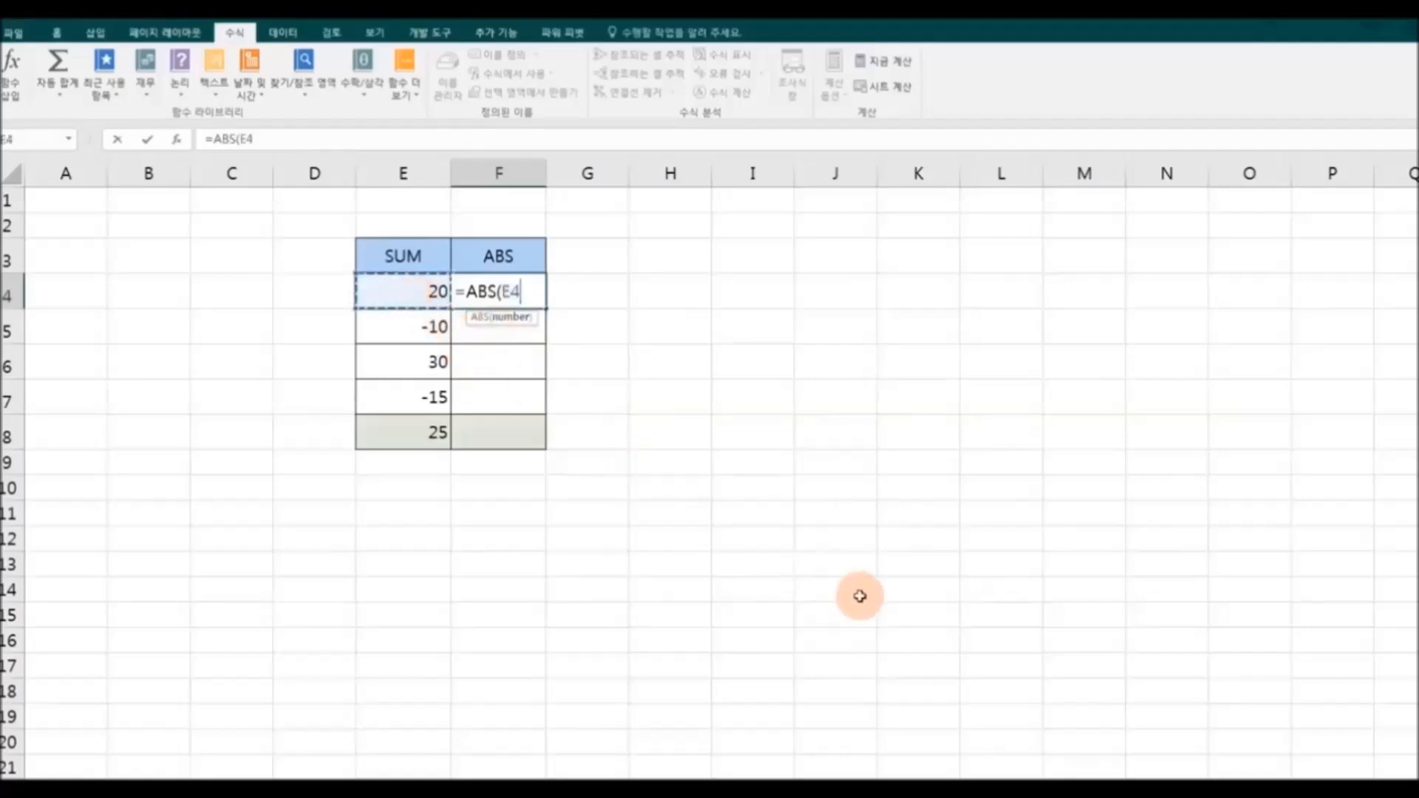
text())
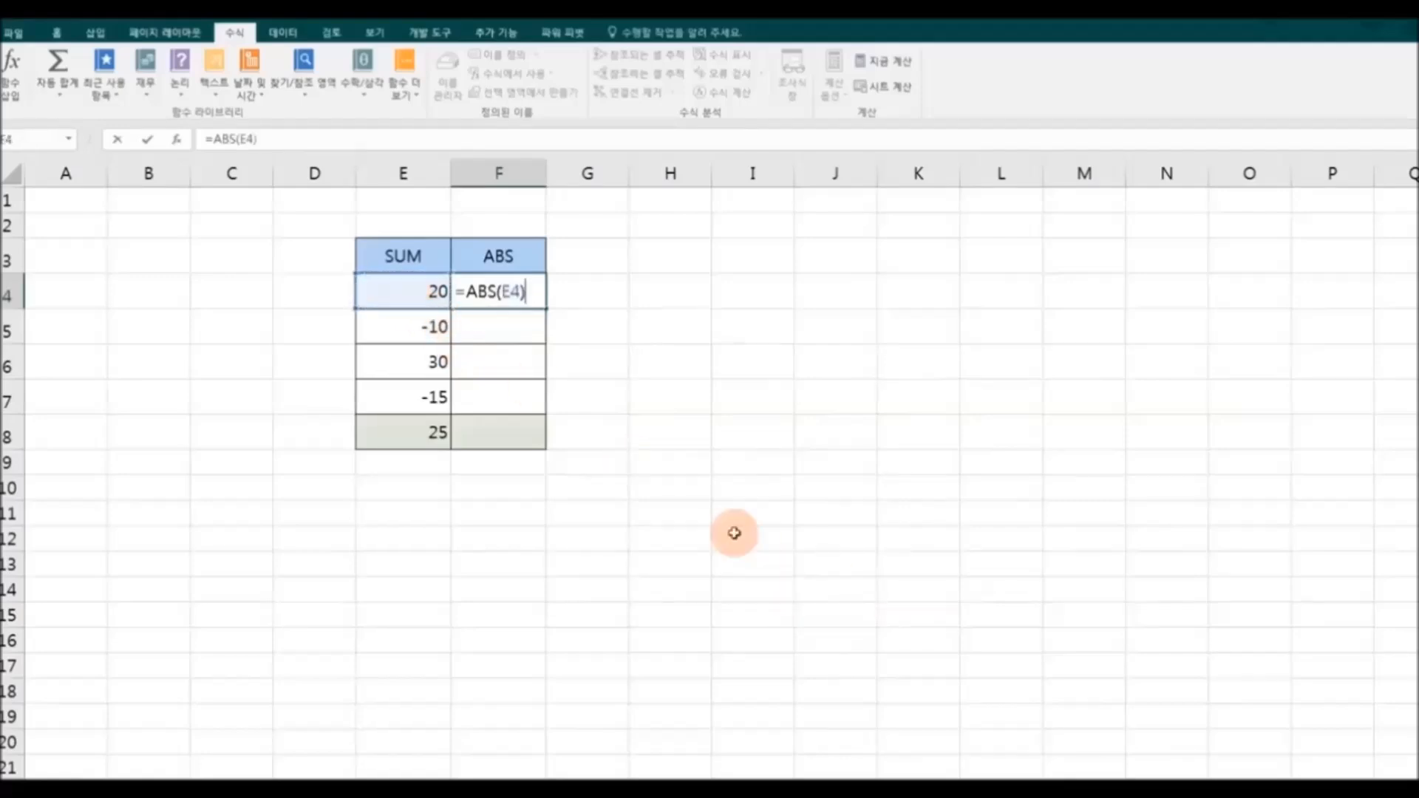
key(Return)
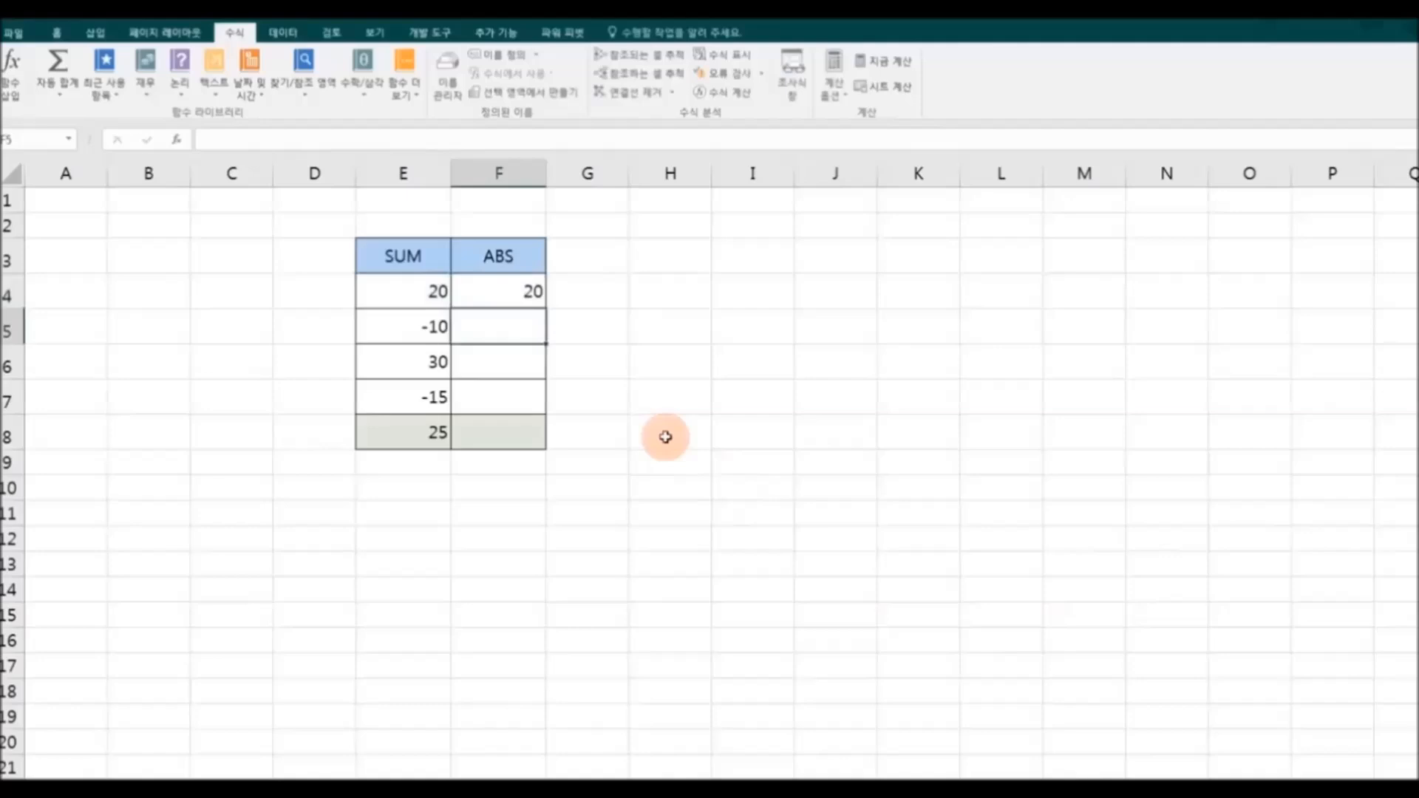
Step: Fill the ABS formula from F4 down to F7
click(492, 291)
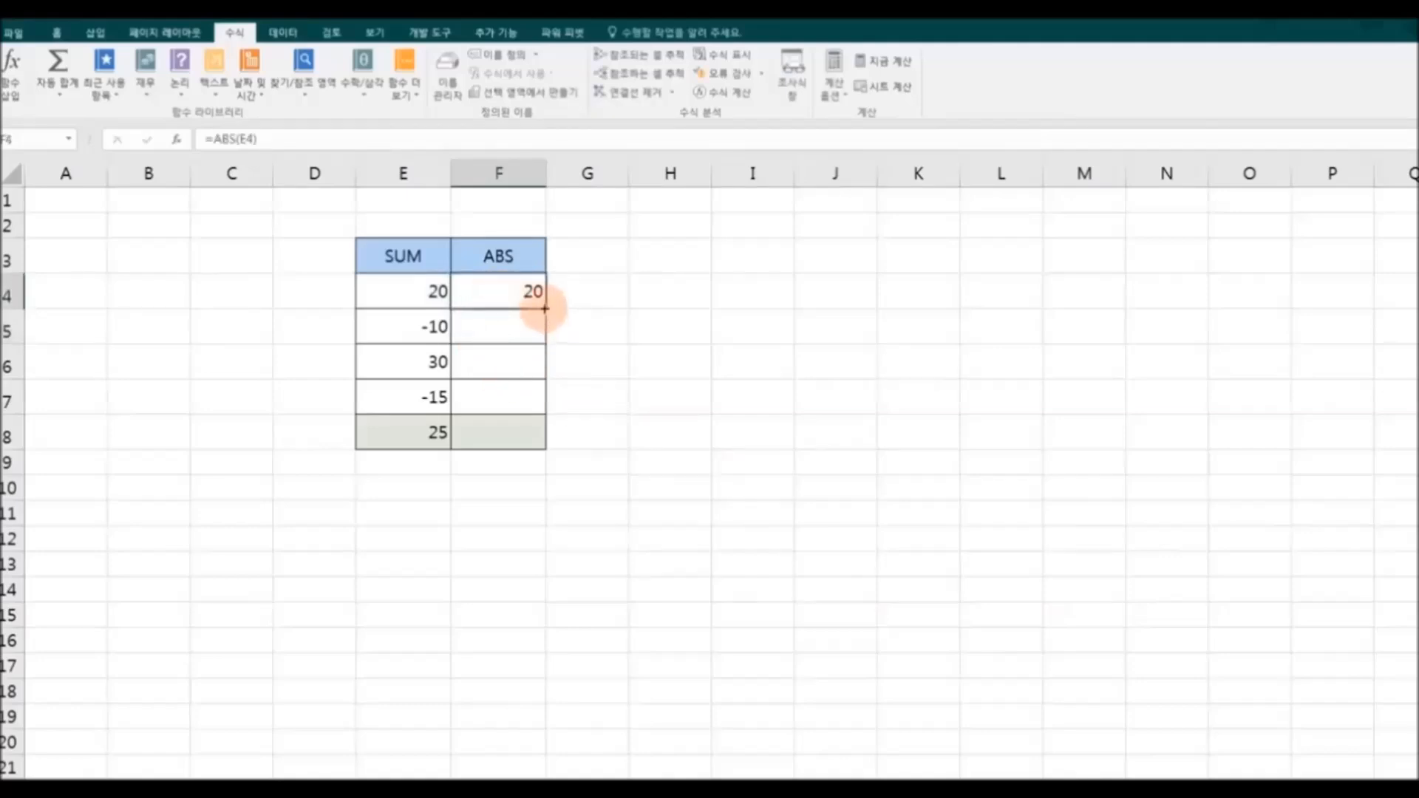
drag(545, 308, 544, 411)
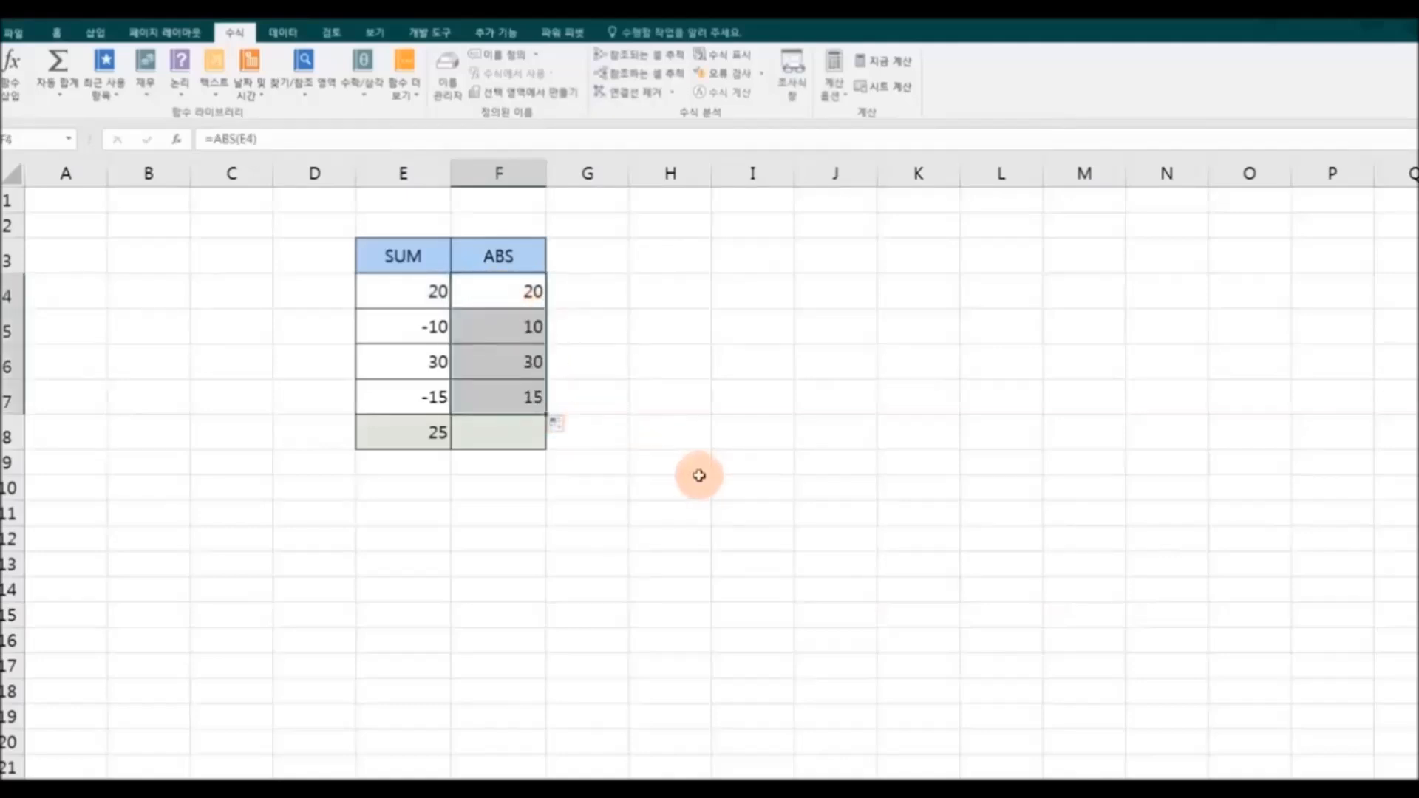
click(694, 478)
Step: Copy the SUM formula from E8 across to F8 to total the ABS column
drag(491, 294, 481, 395)
click(537, 436)
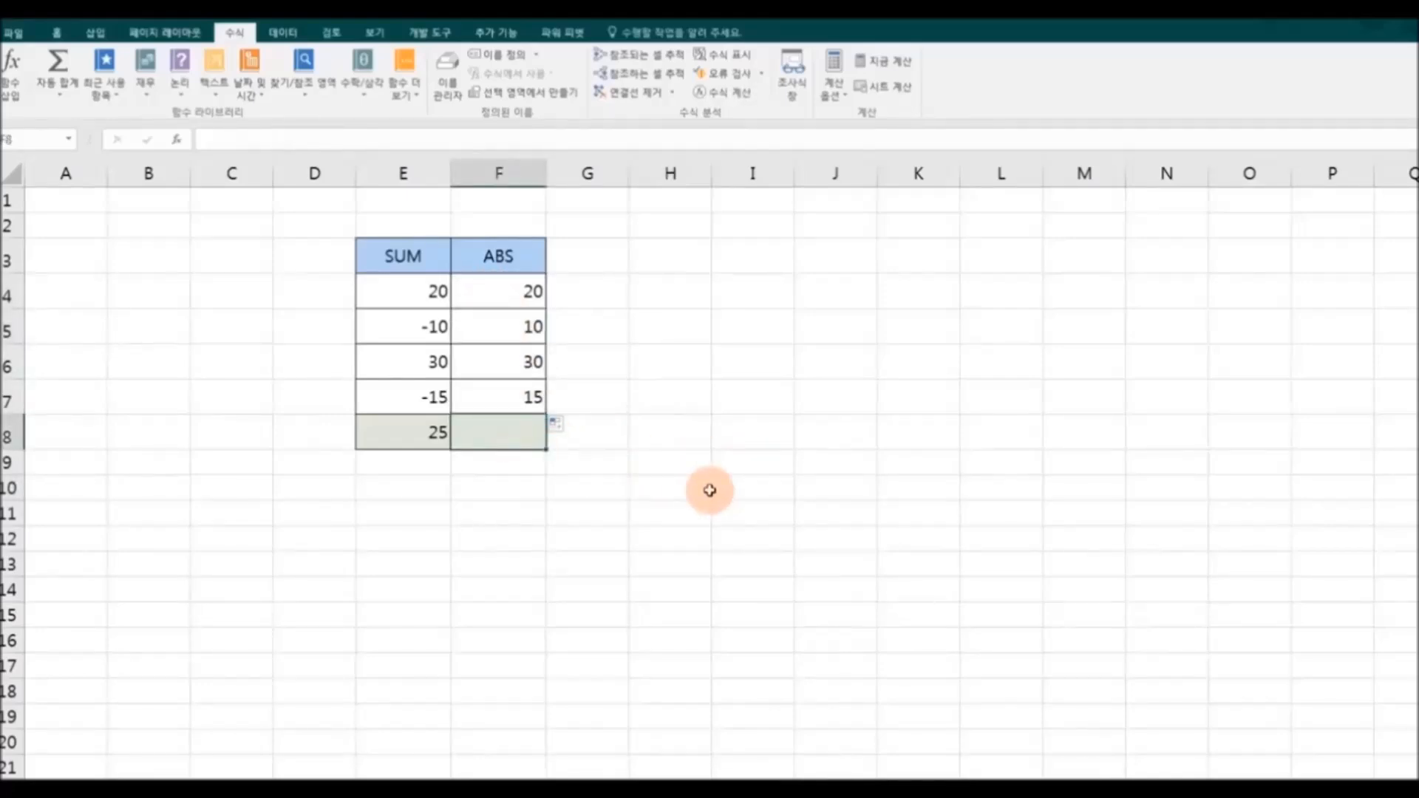
click(405, 441)
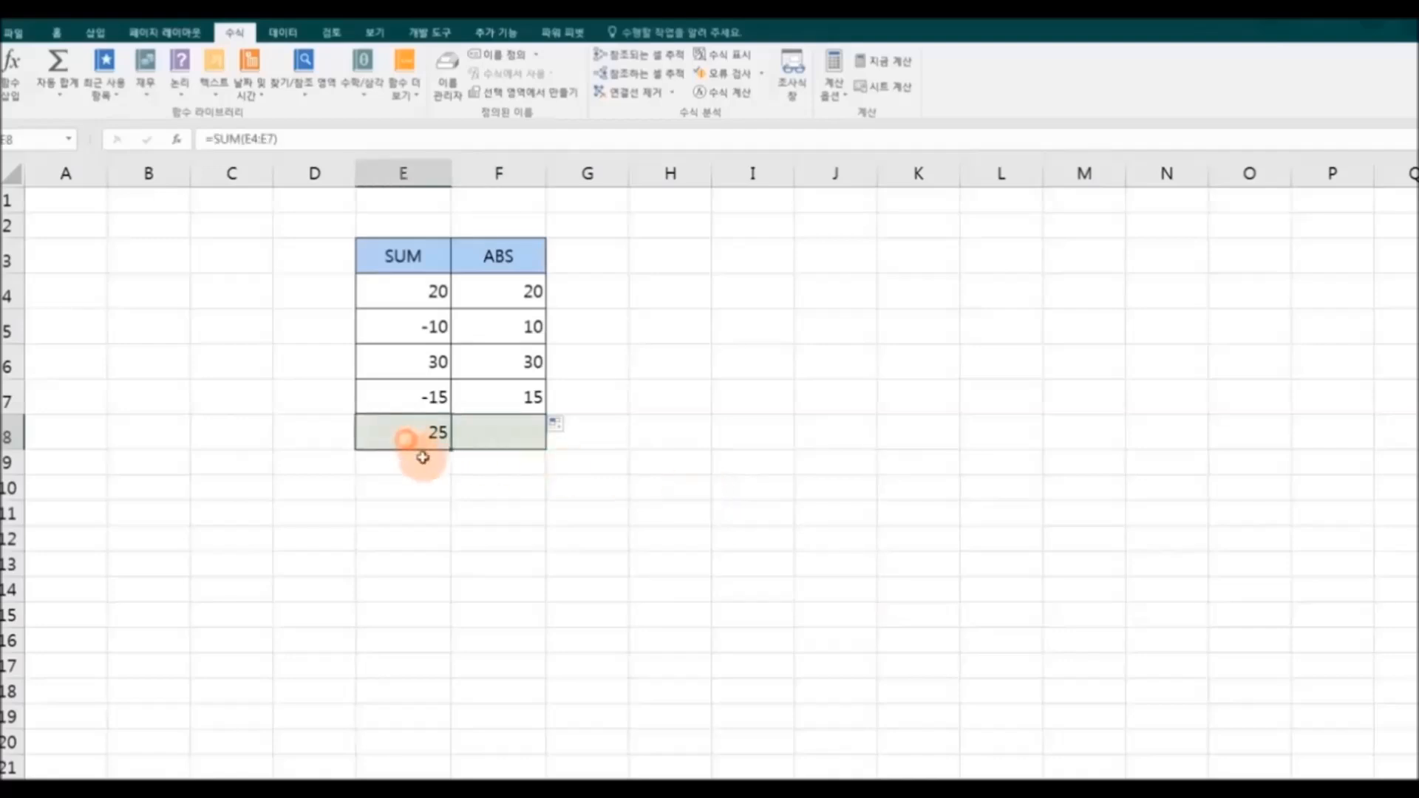
drag(451, 448, 537, 442)
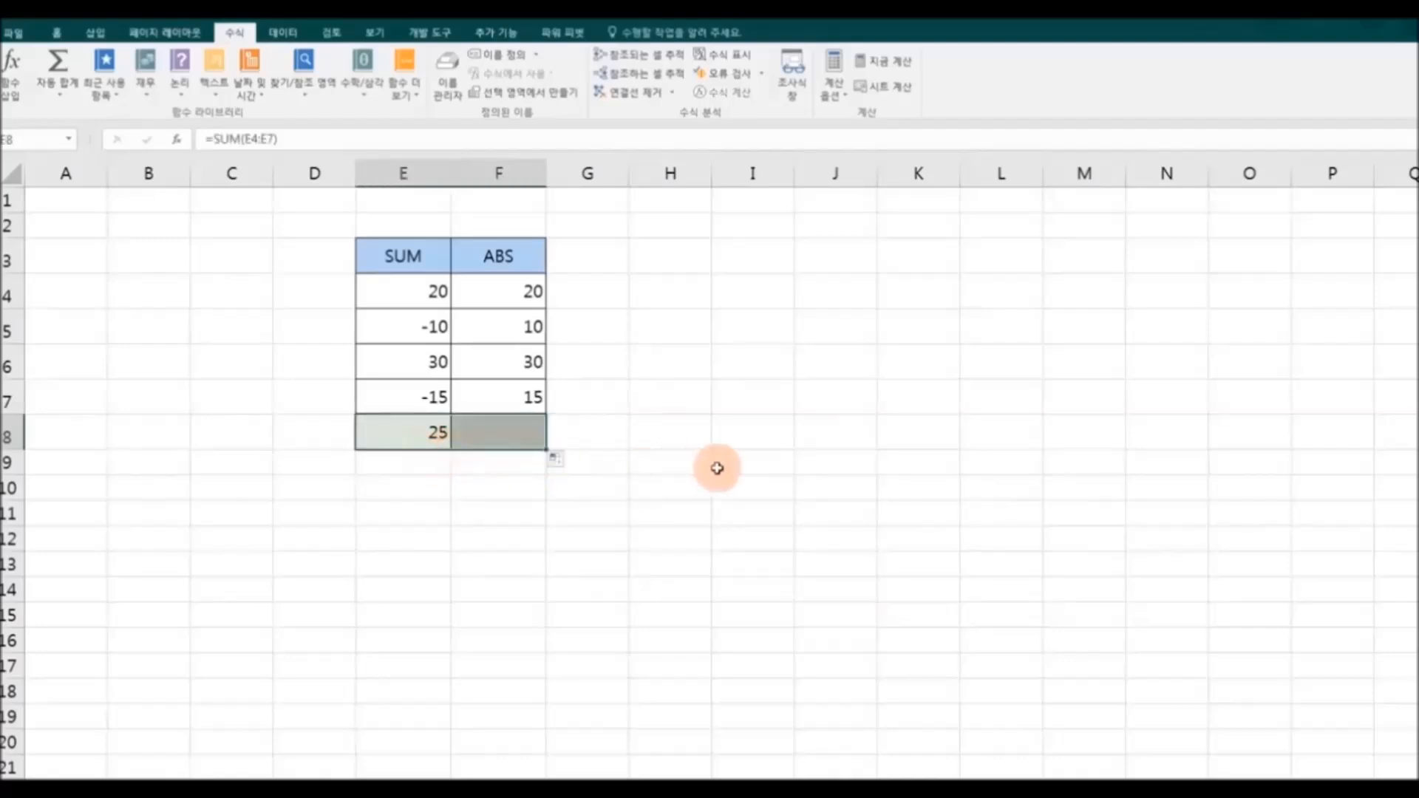
click(721, 468)
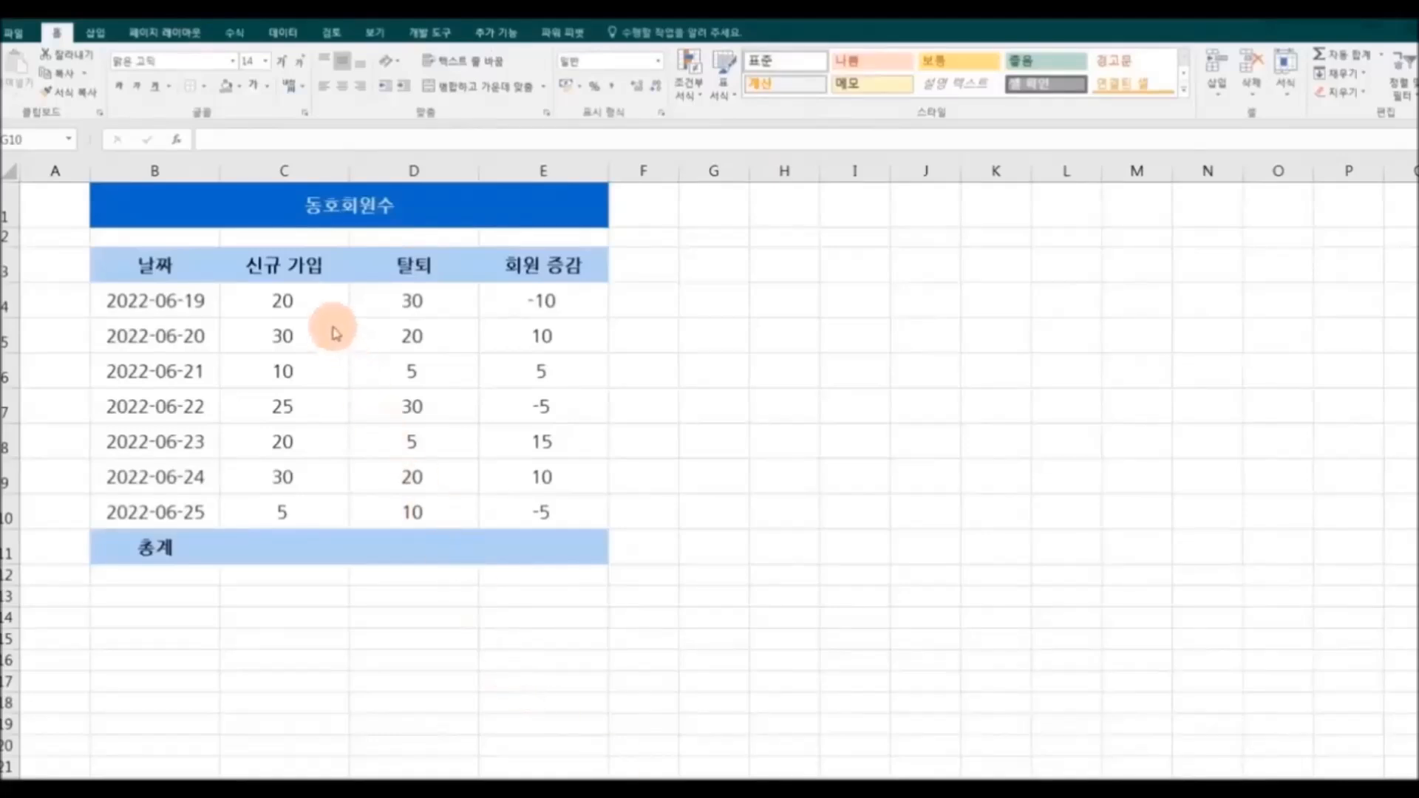
drag(319, 294, 319, 500)
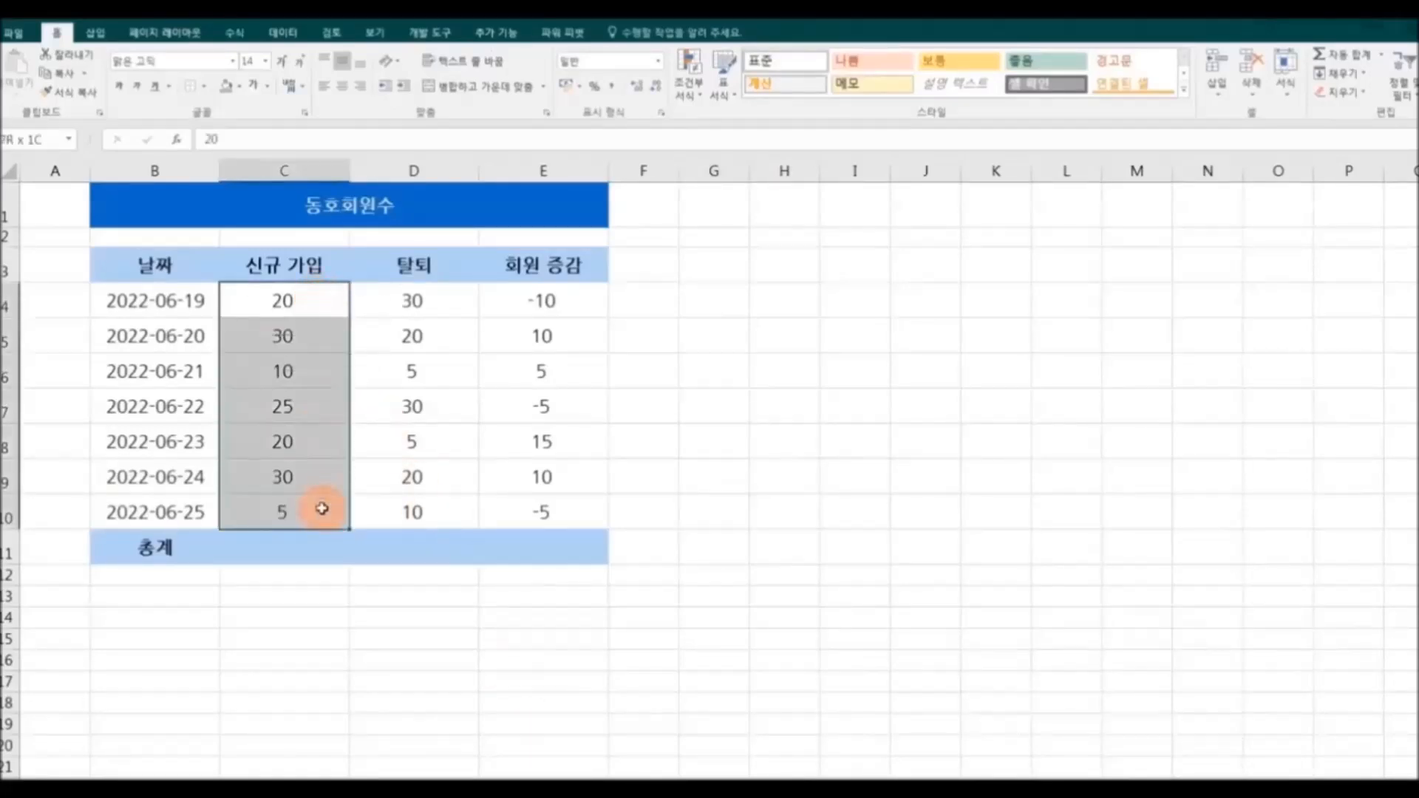
click(320, 547)
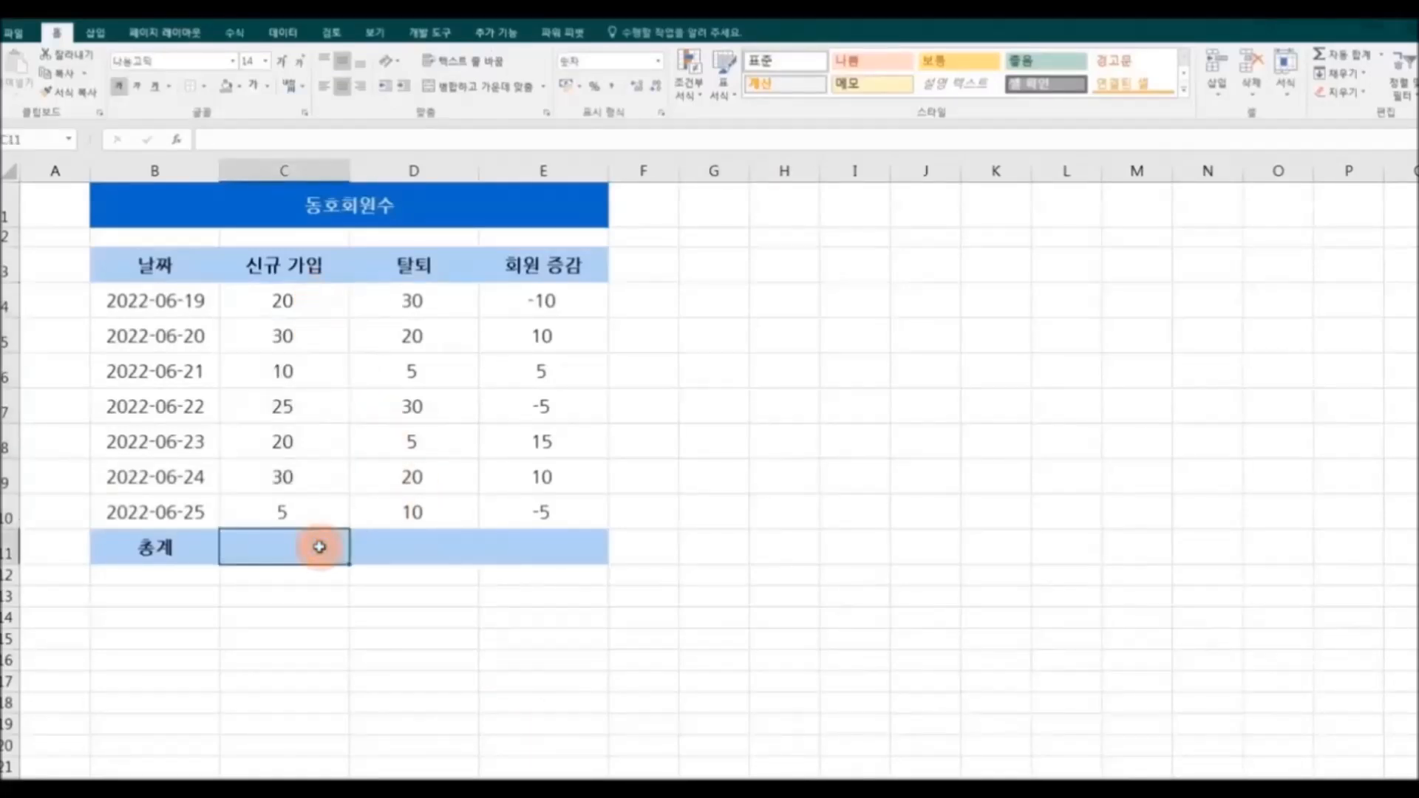
click(434, 545)
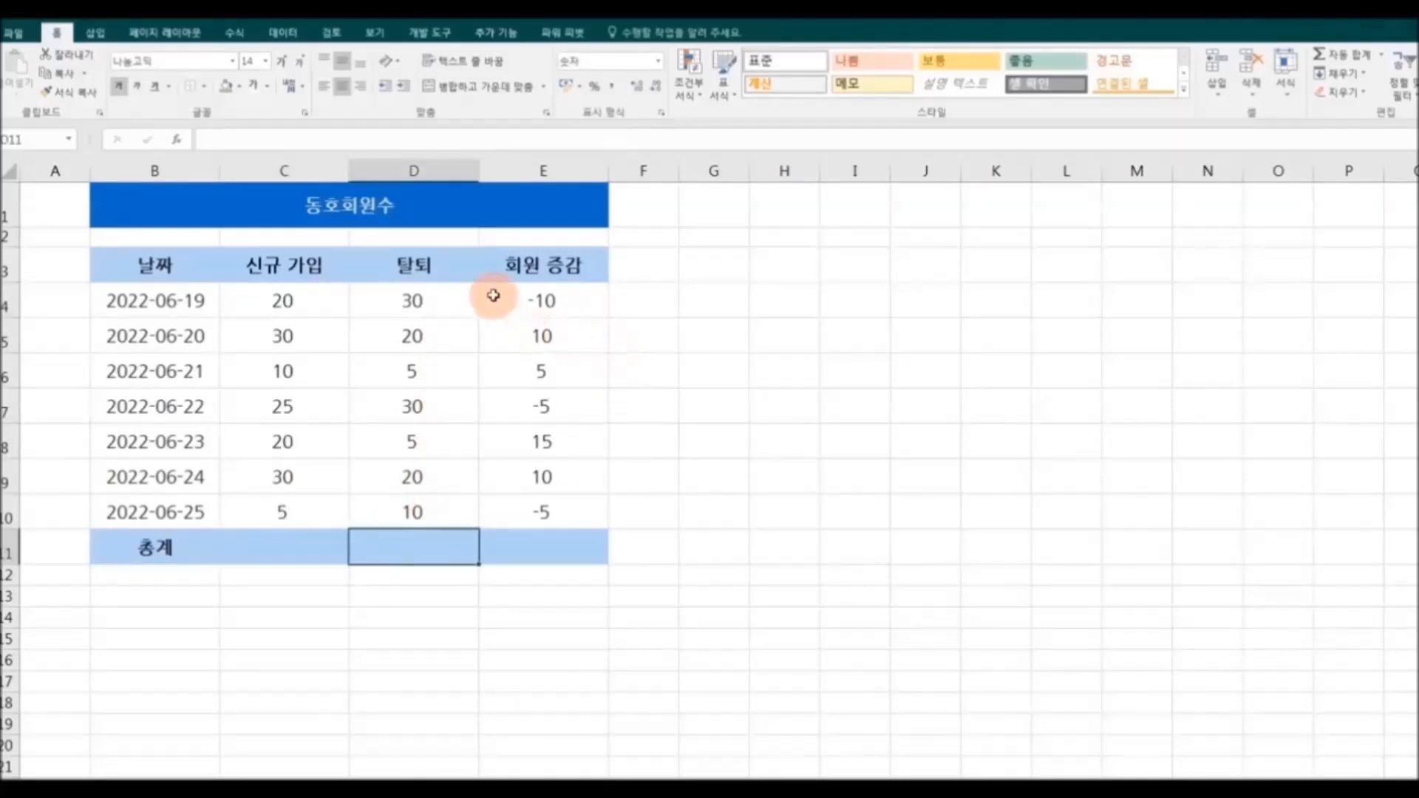
click(547, 545)
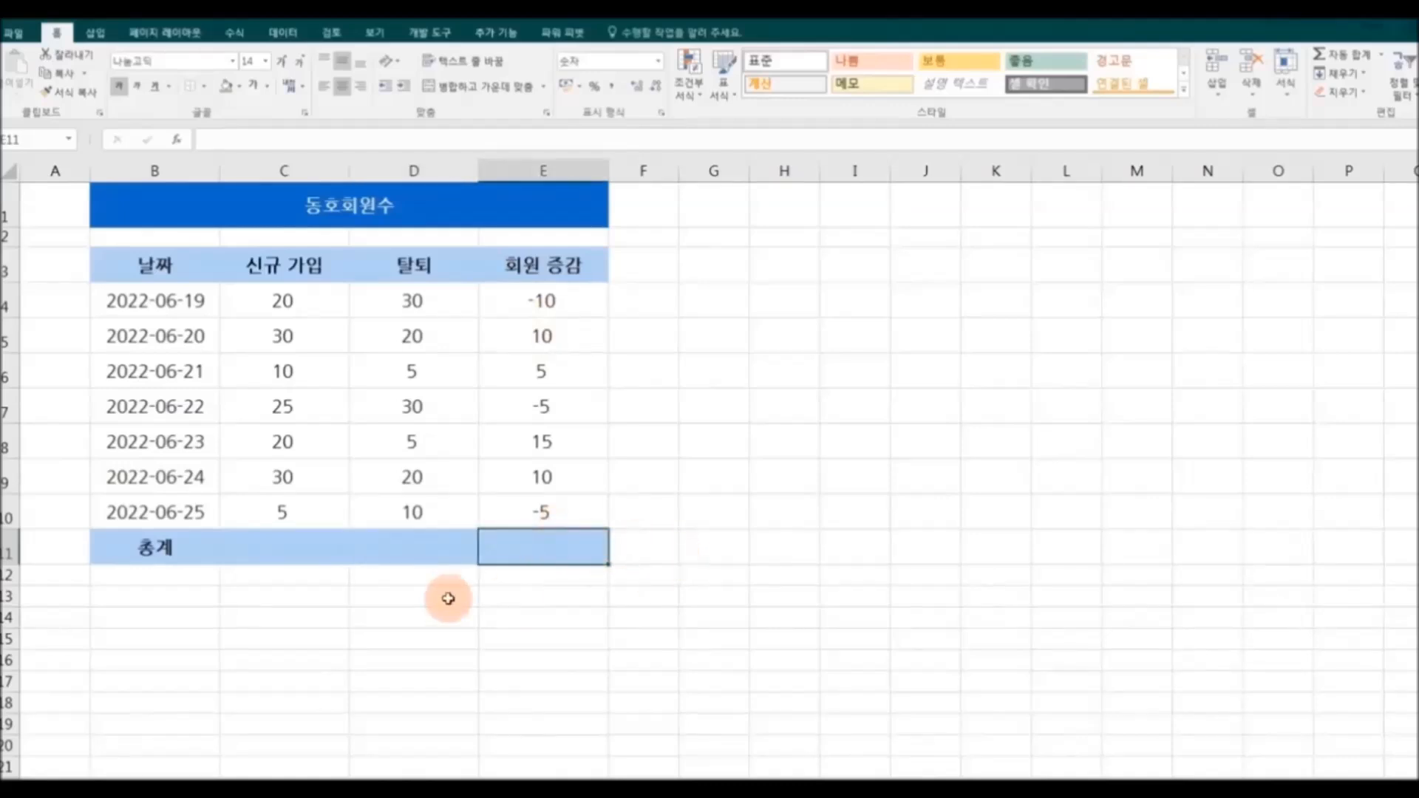
Step: Total the new sign-ups column (신규 가입) in C11 with the AutoSum formula =SUM(C4:C10)
click(316, 546)
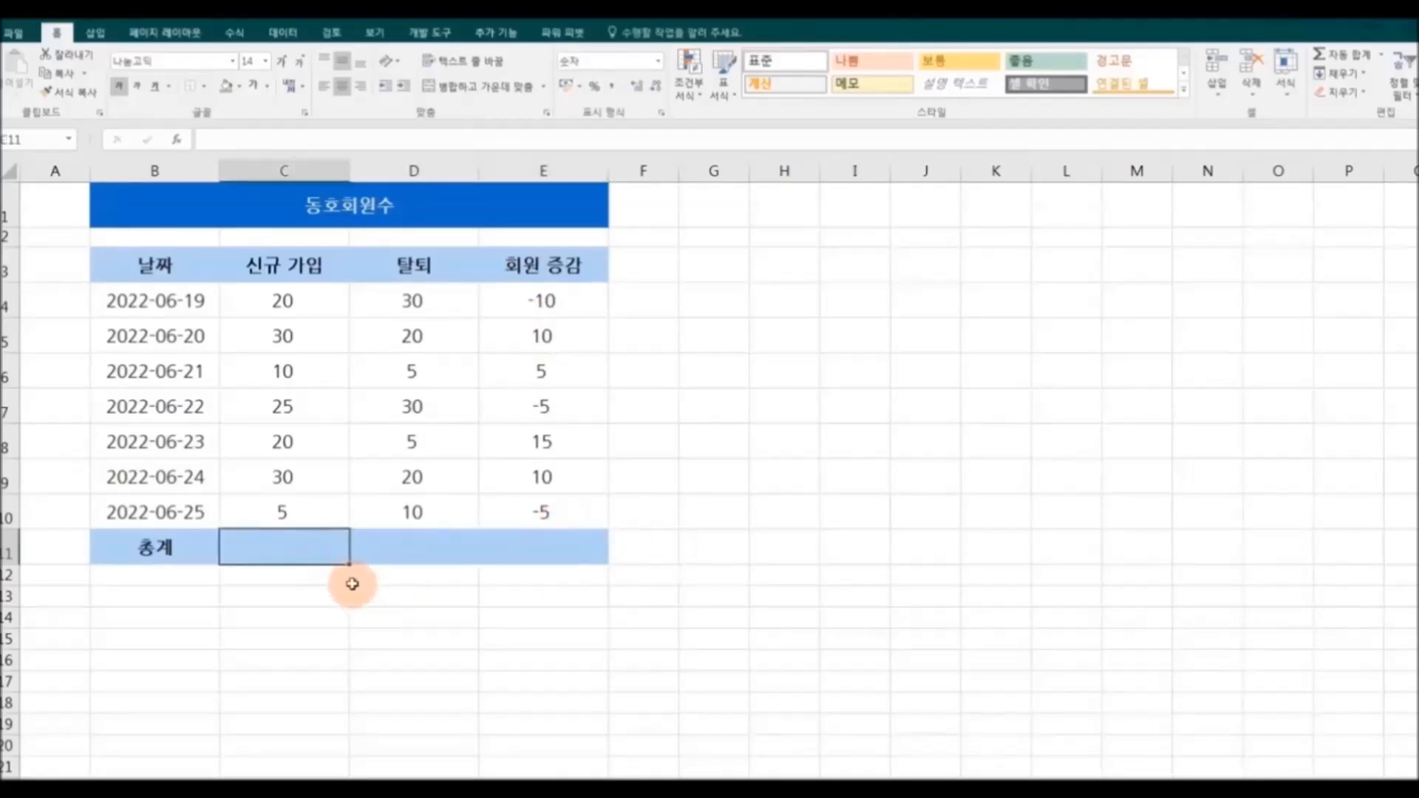
click(238, 35)
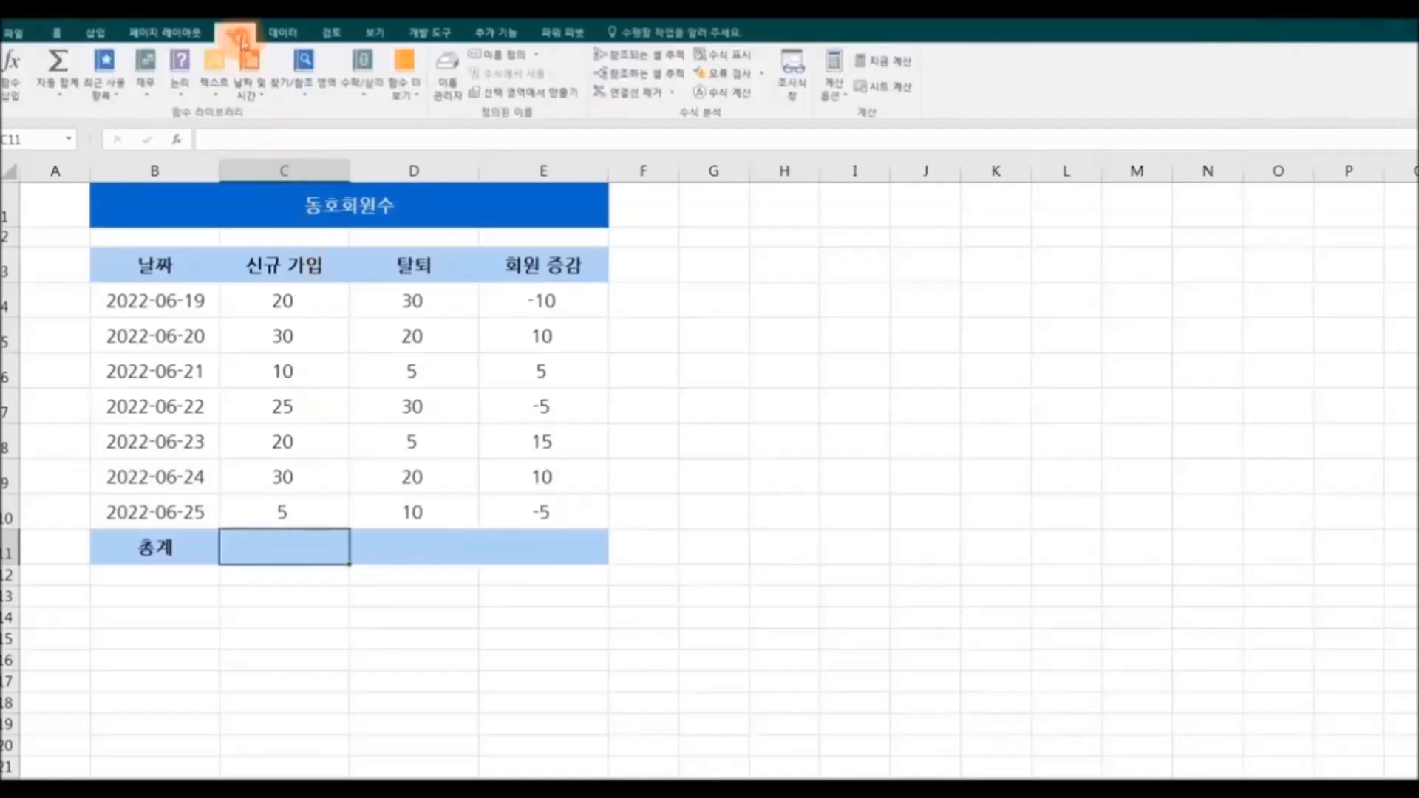
click(59, 93)
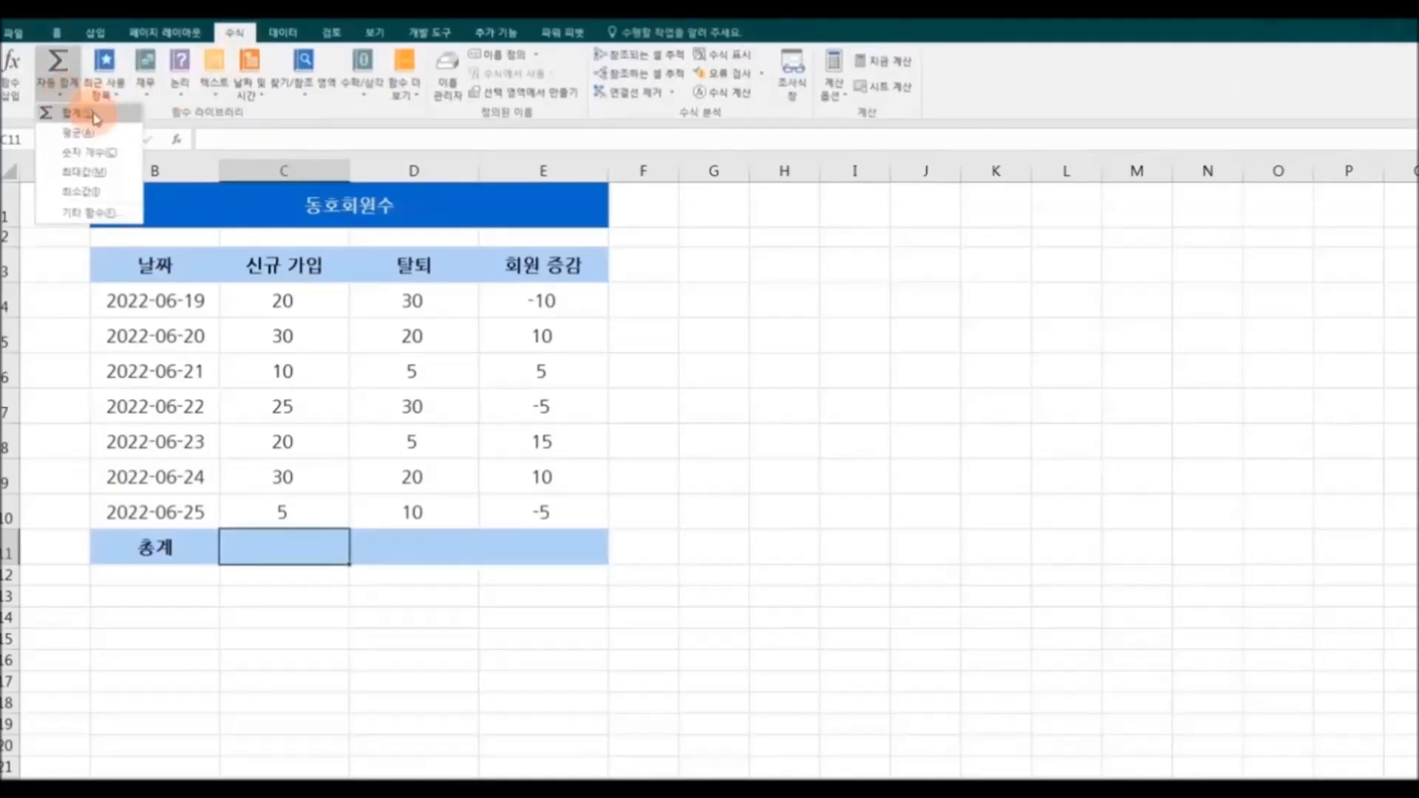
click(96, 118)
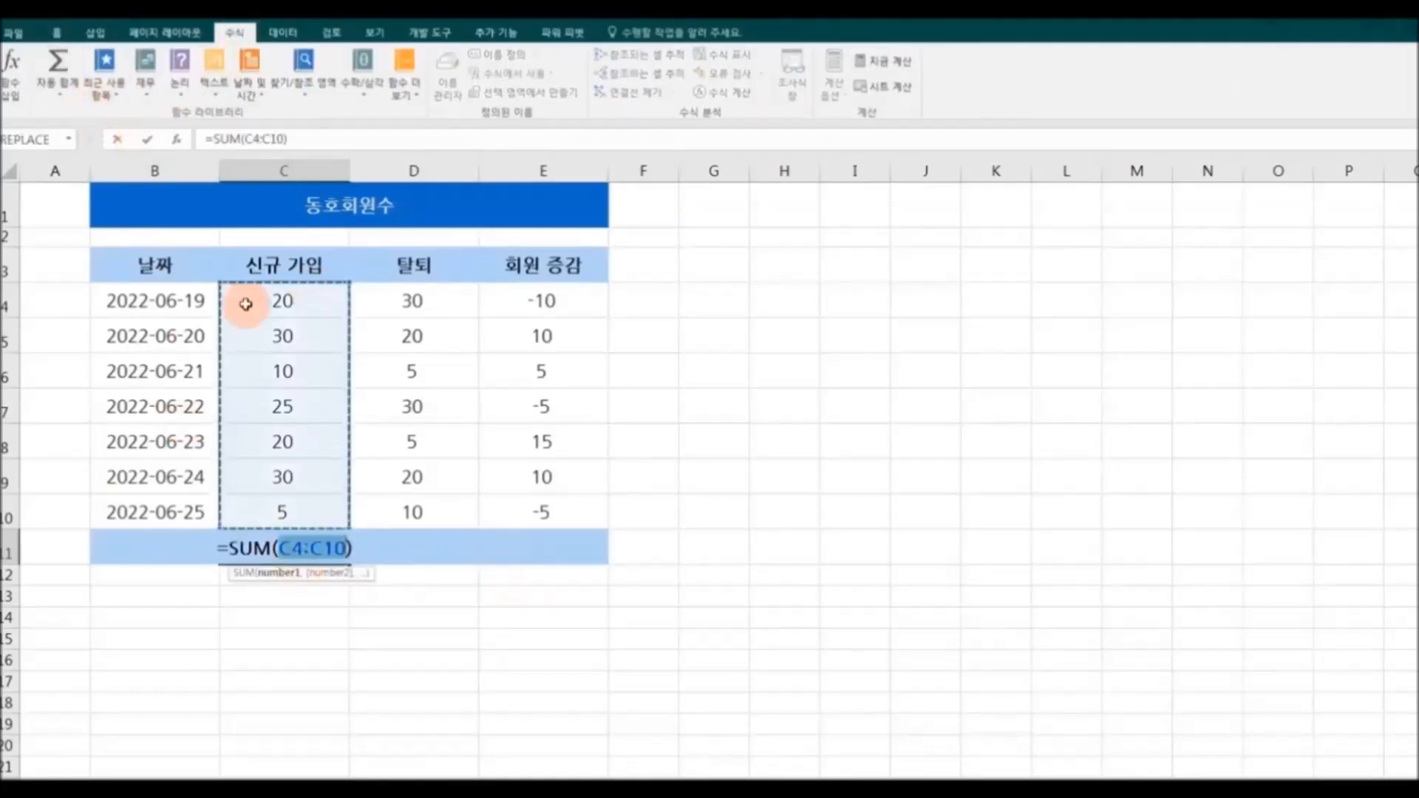
key(Return)
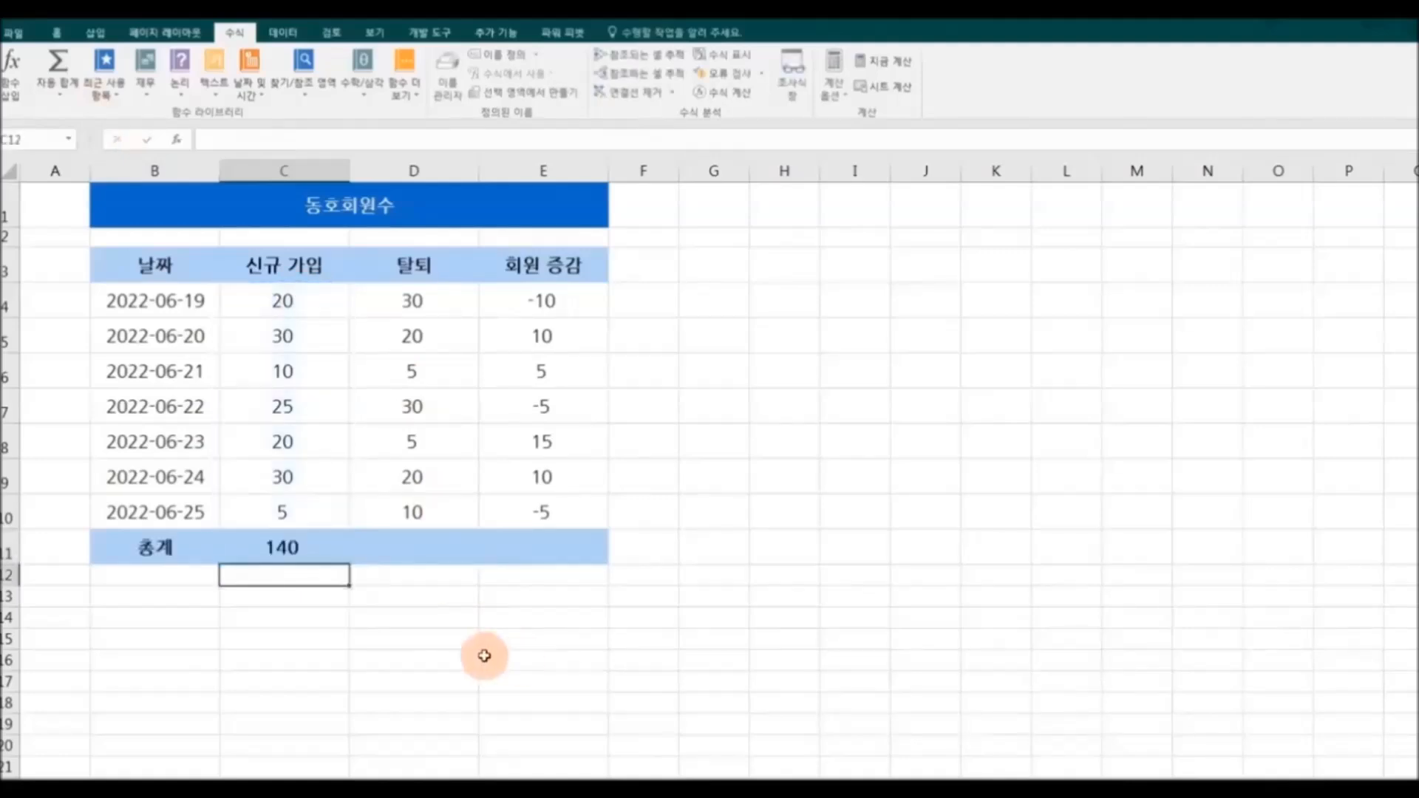
Step: Fill the SUM formula from C11 across the total row to D11 and E11
click(309, 544)
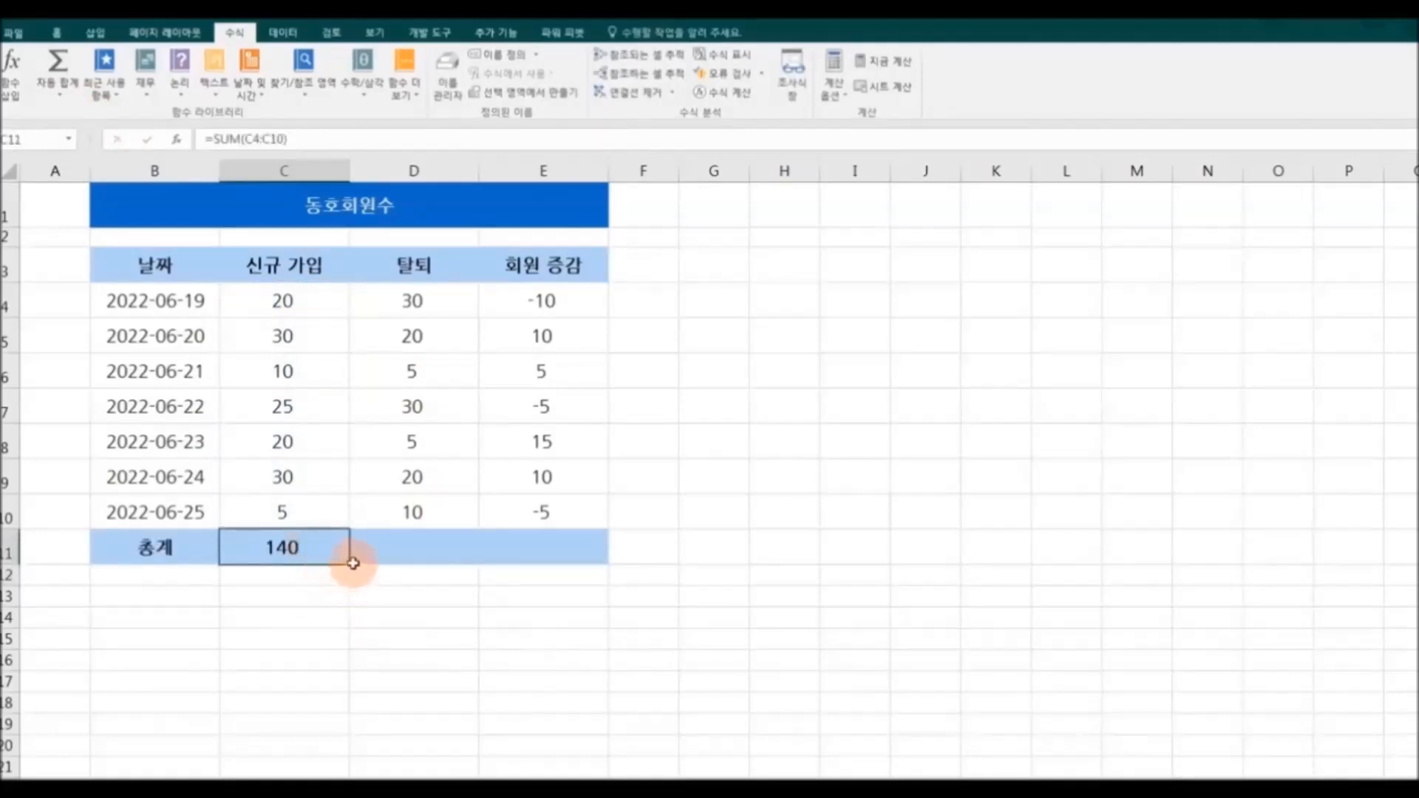
drag(350, 564, 469, 559)
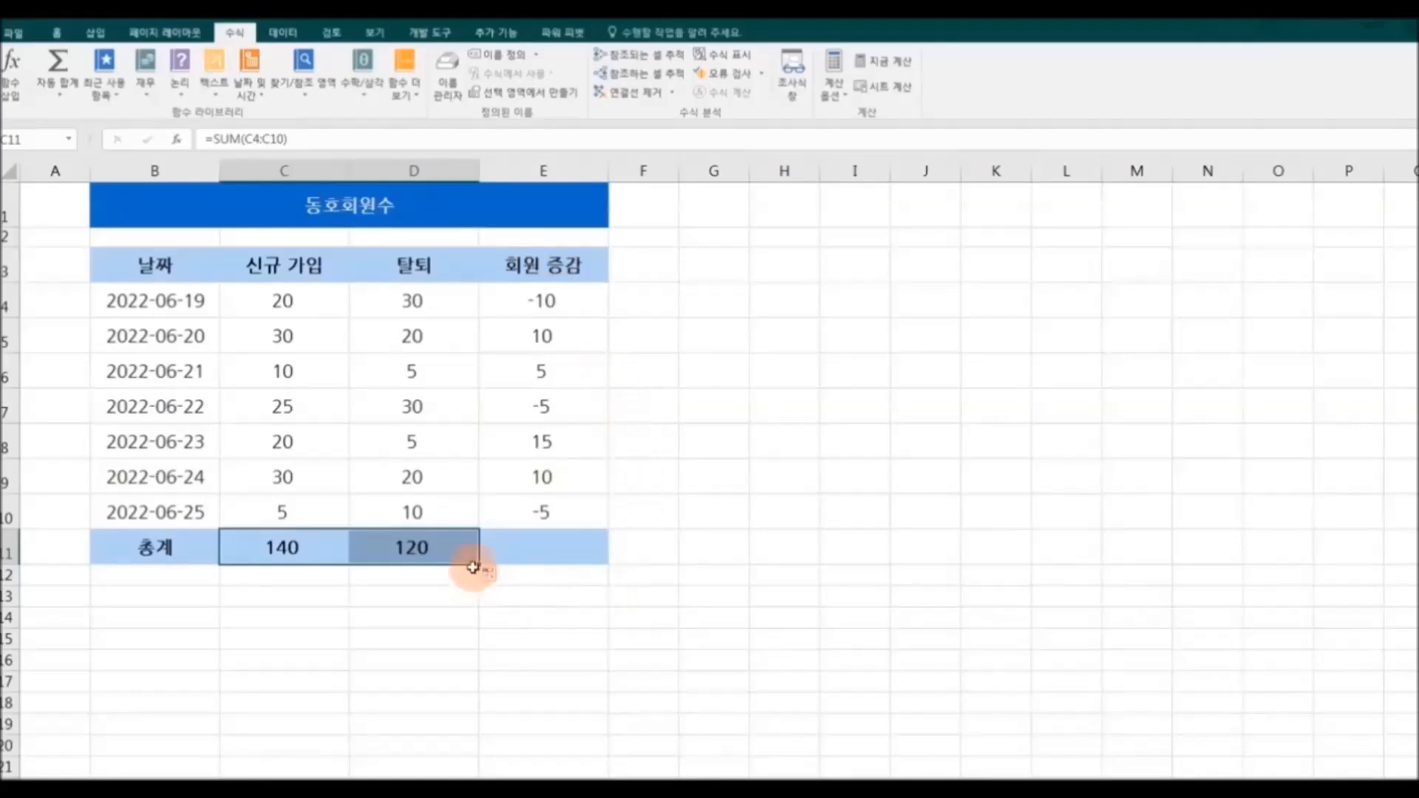
drag(479, 564, 573, 558)
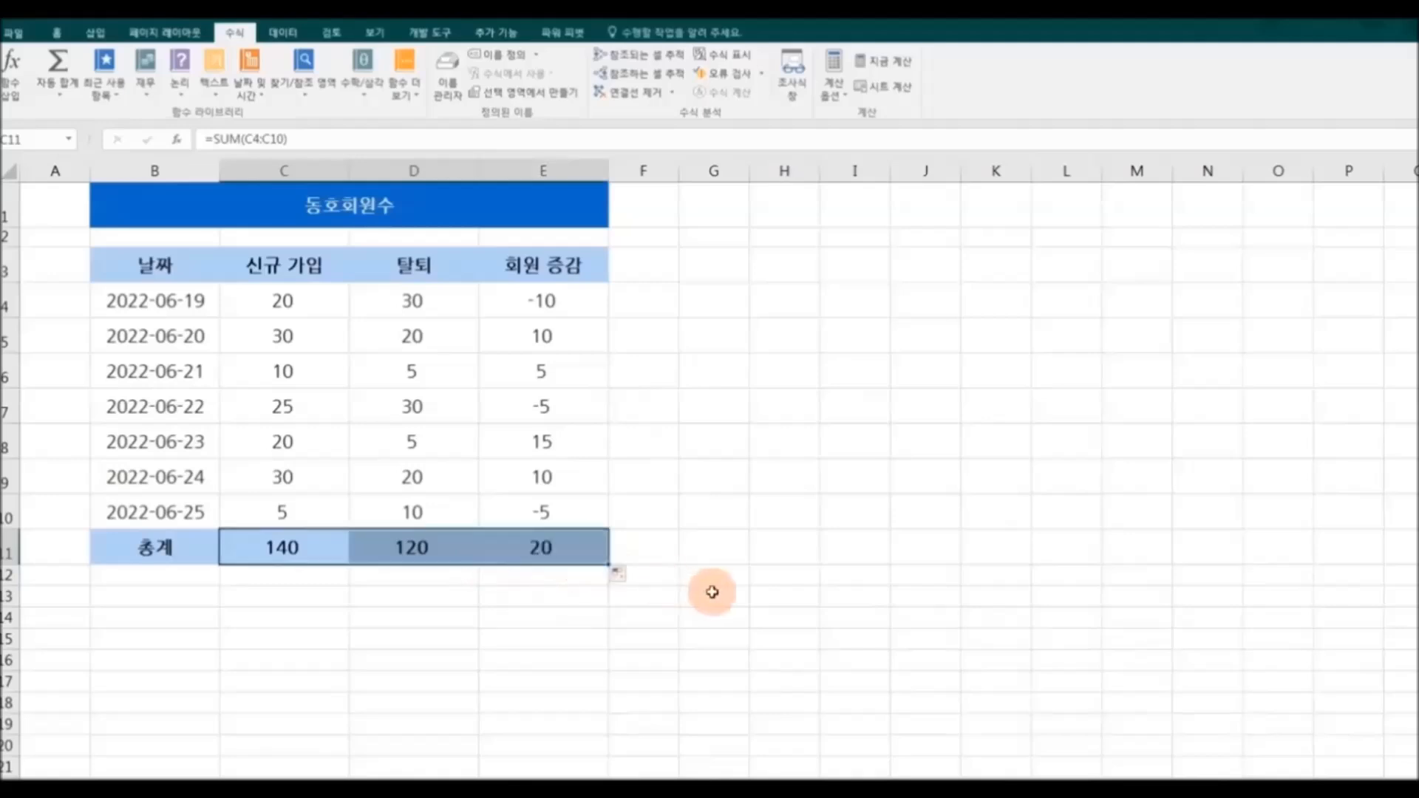
click(714, 591)
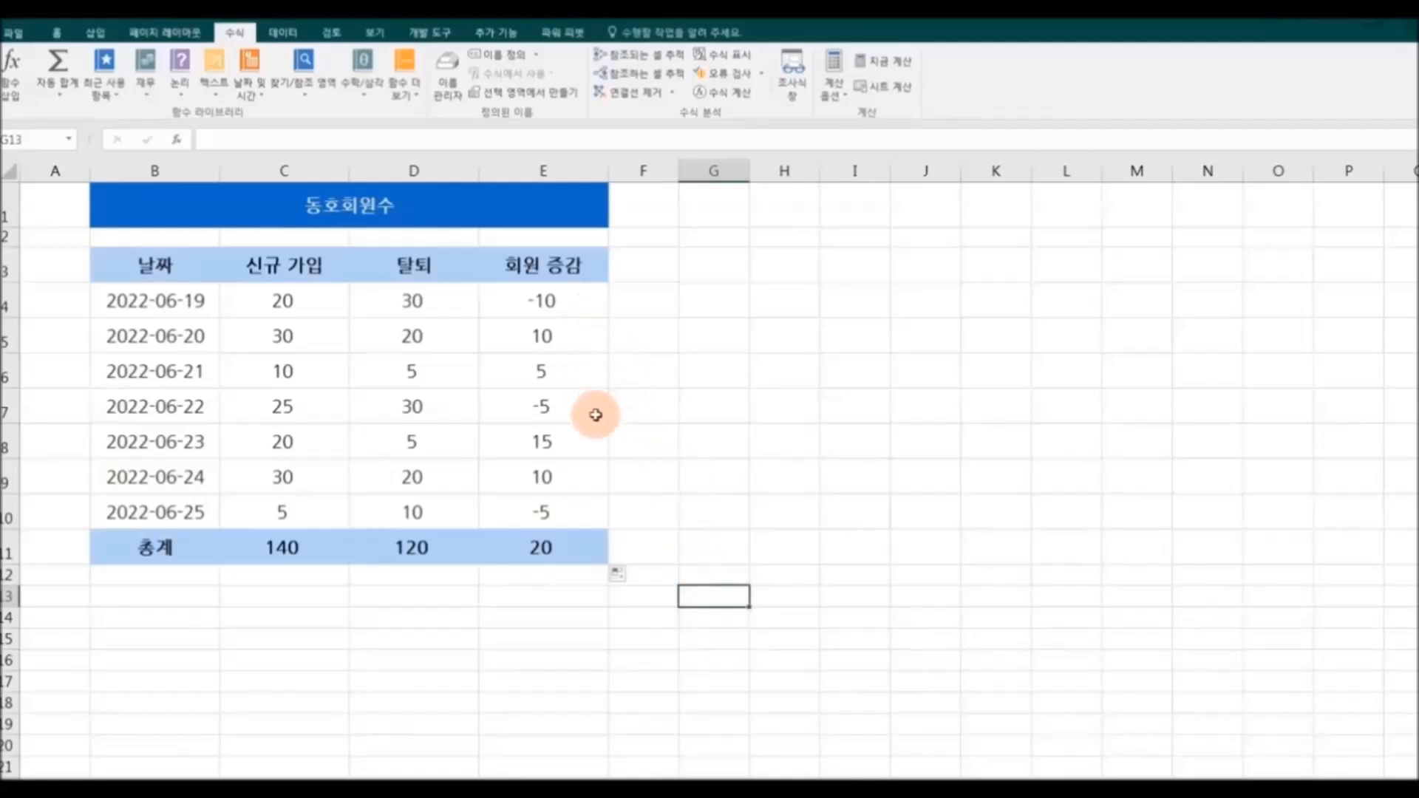
Step: Replace the member change total in E11 with the ordinary, non-array formula =SUM(ABS(E4:E10))
click(580, 551)
key(Delete)
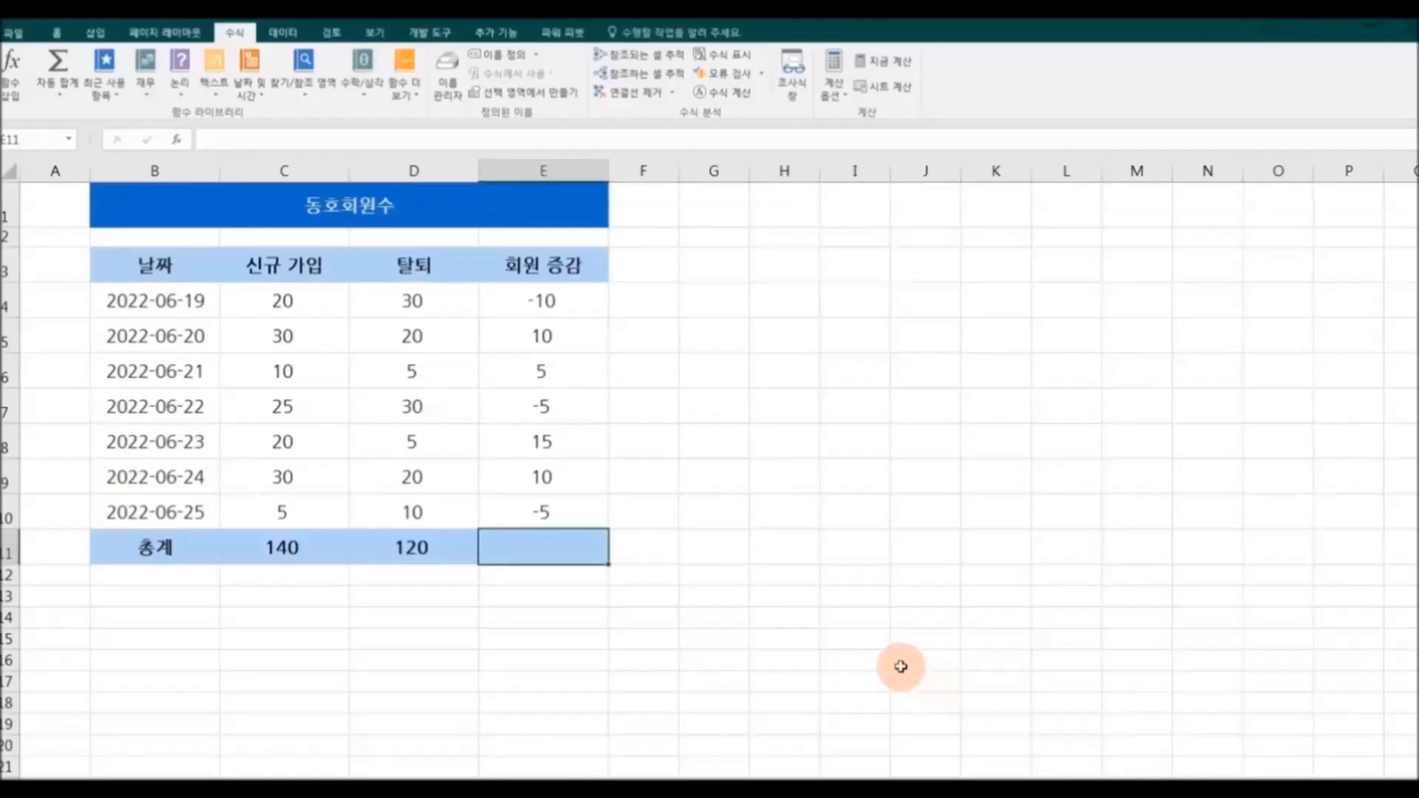
text(=)
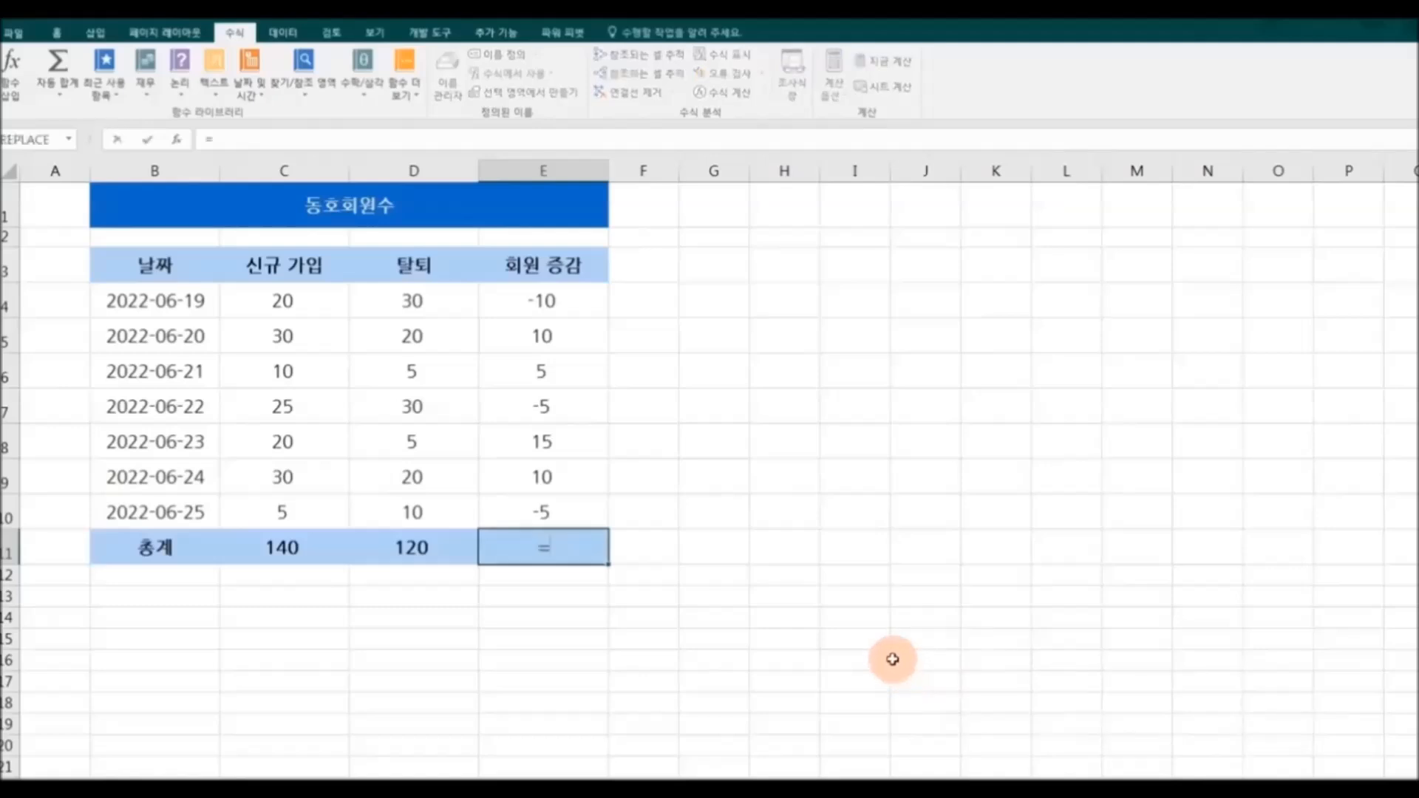
text(su)
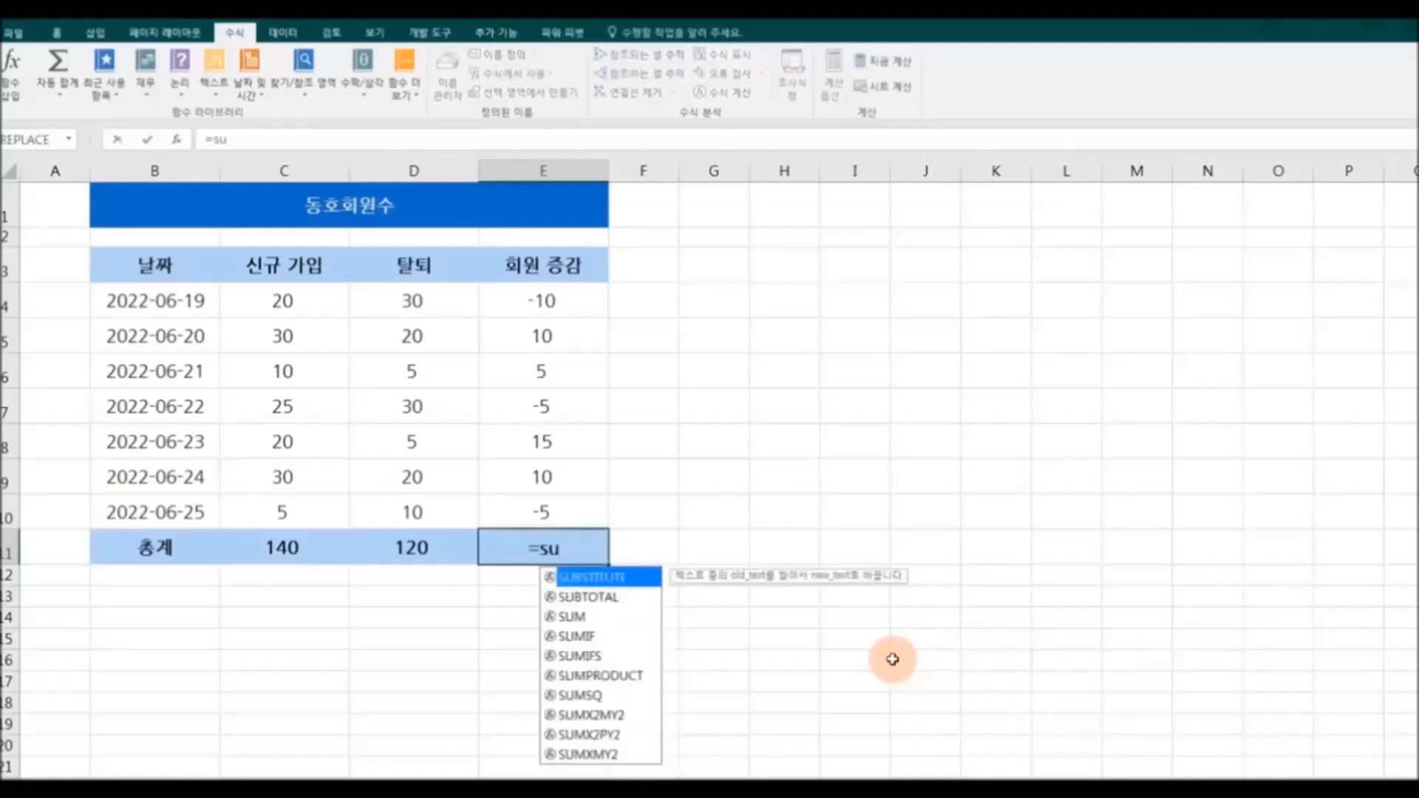
double_click(598, 615)
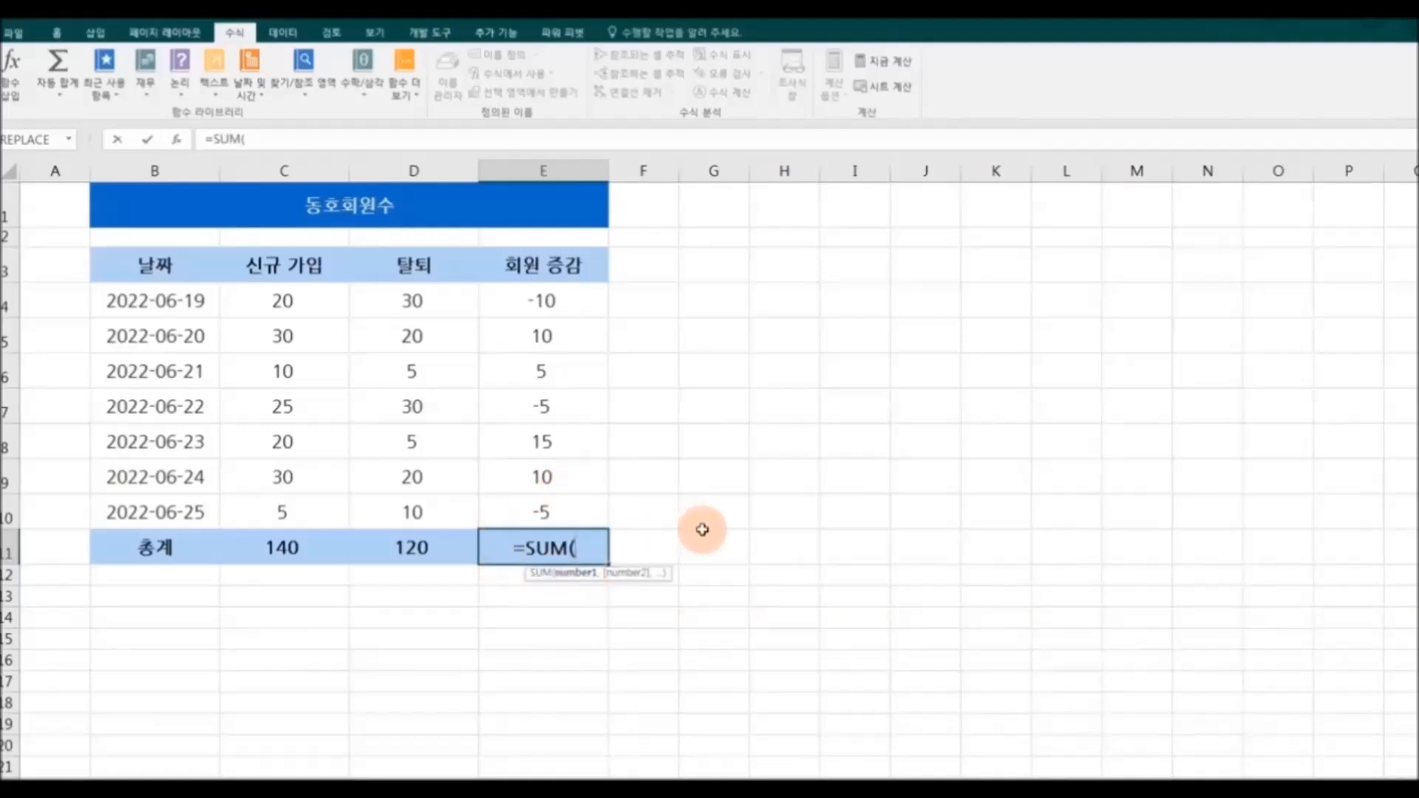
text(ab)
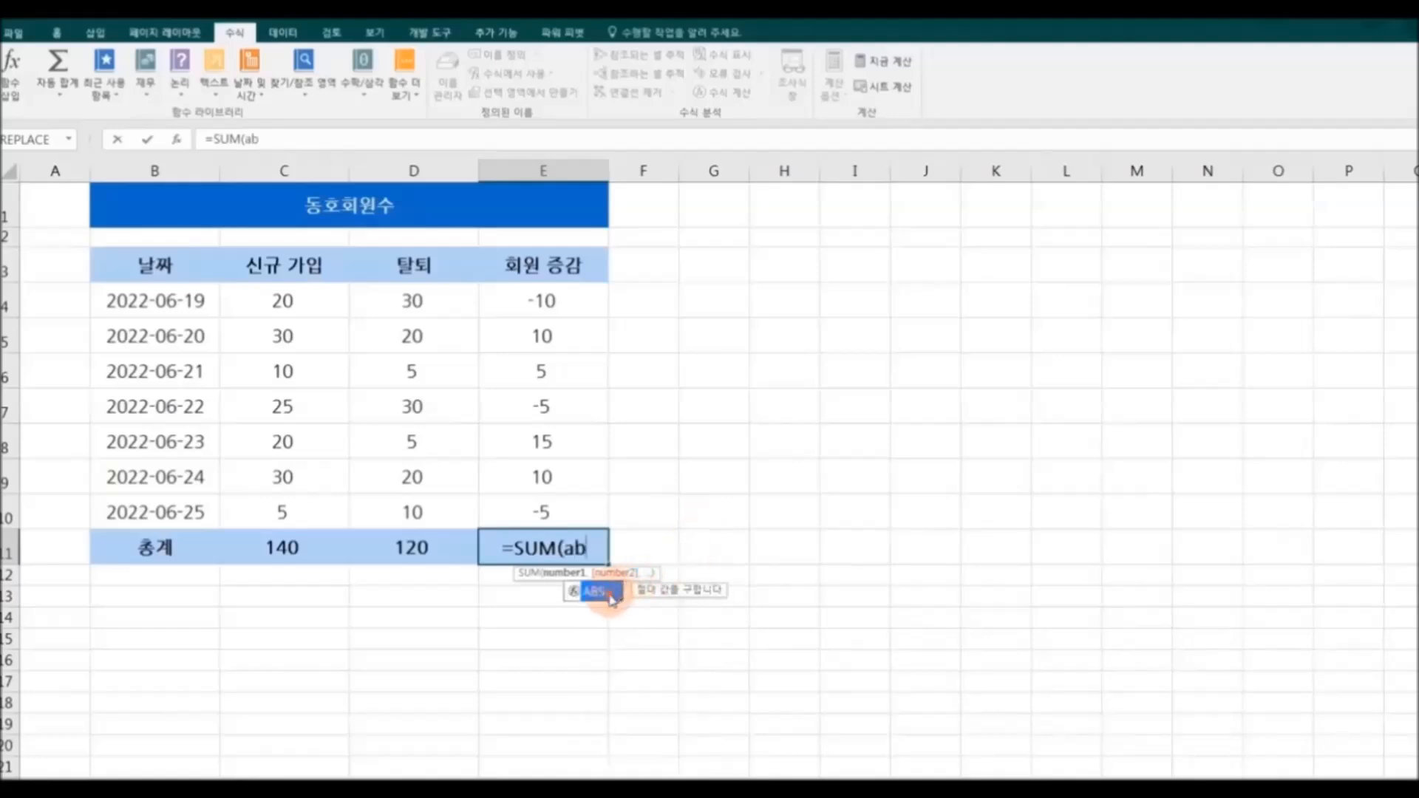
double_click(610, 597)
click(582, 301)
drag(581, 300, 569, 517)
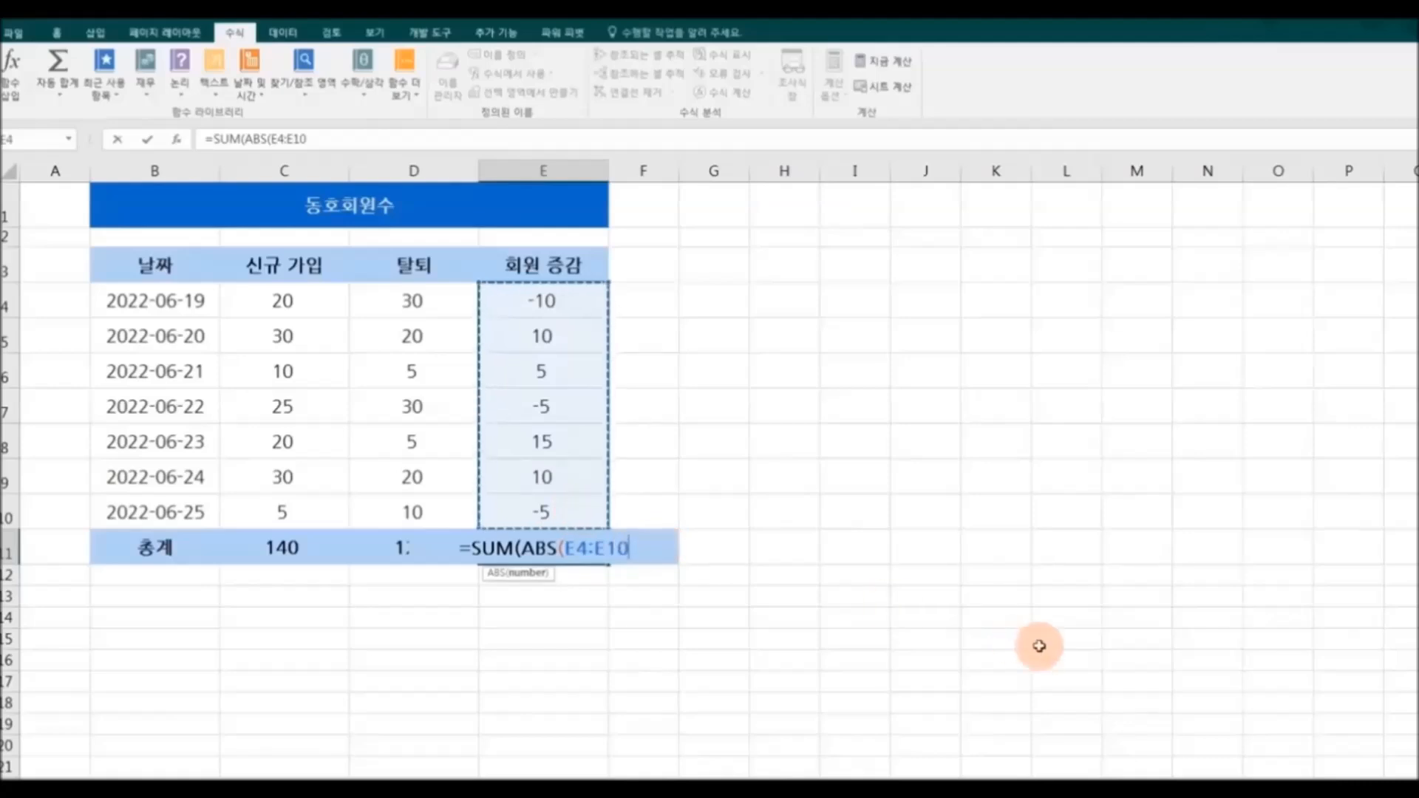
text()))
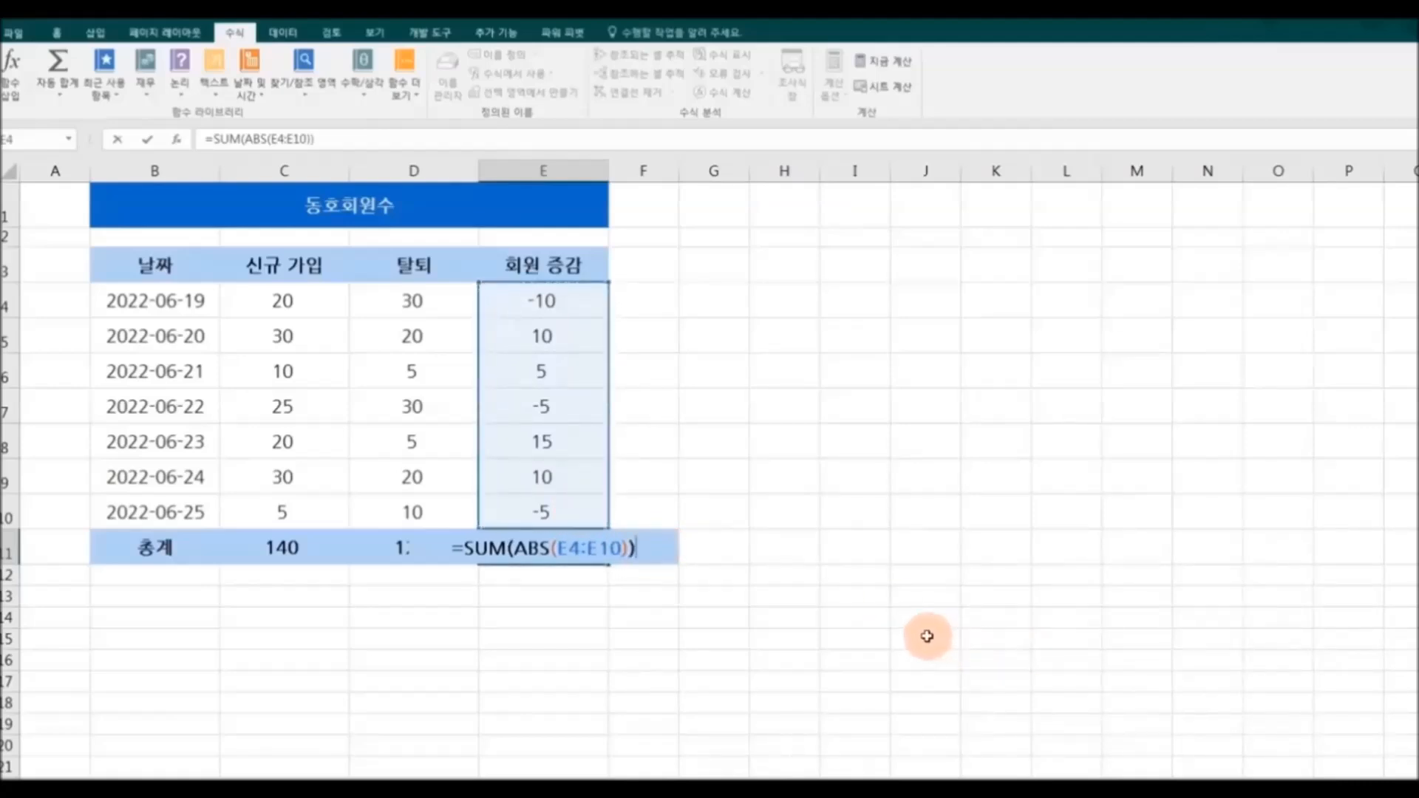
key(Return)
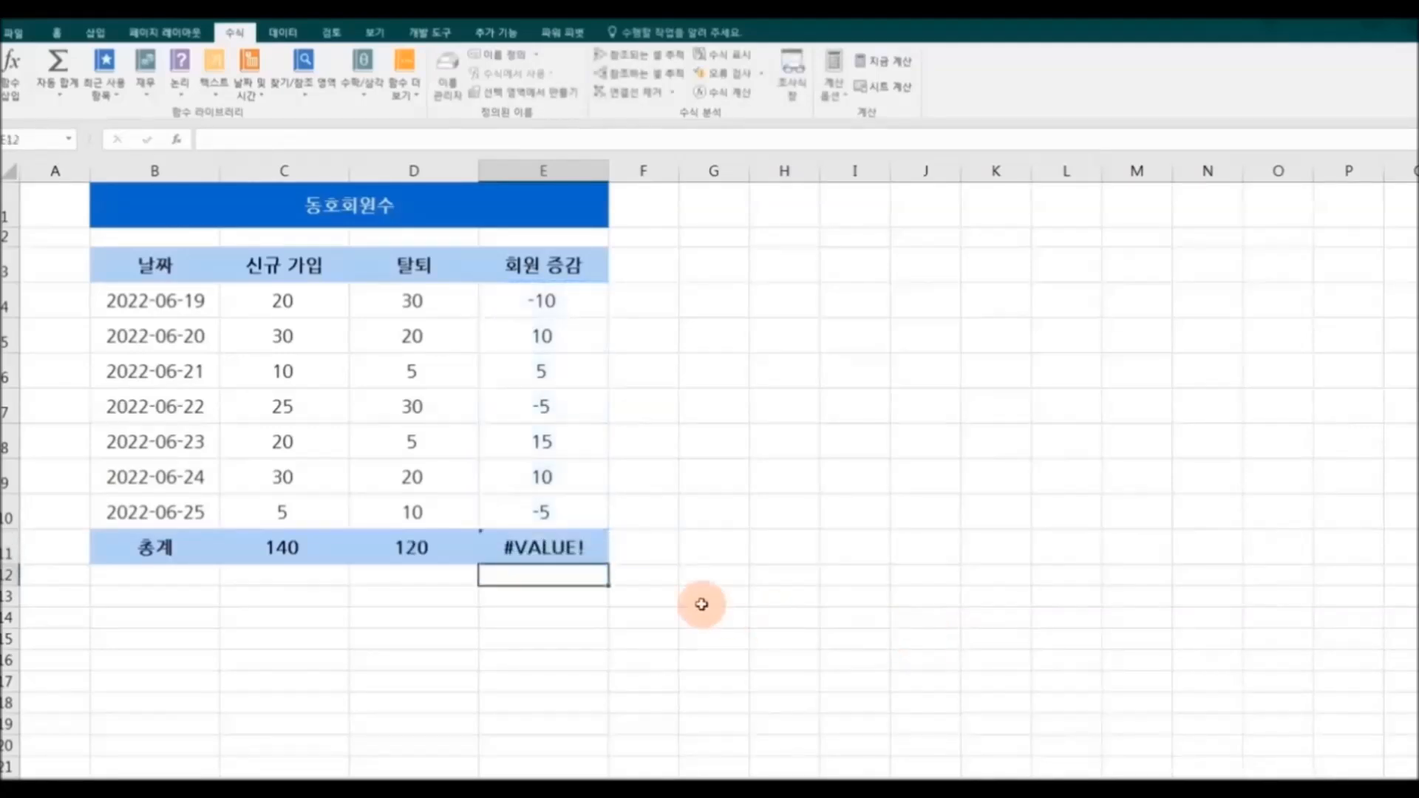
Step: Clear E11 and enter =SUM(ABS(E4:E10)) there as an array formula
click(569, 553)
key(Delete)
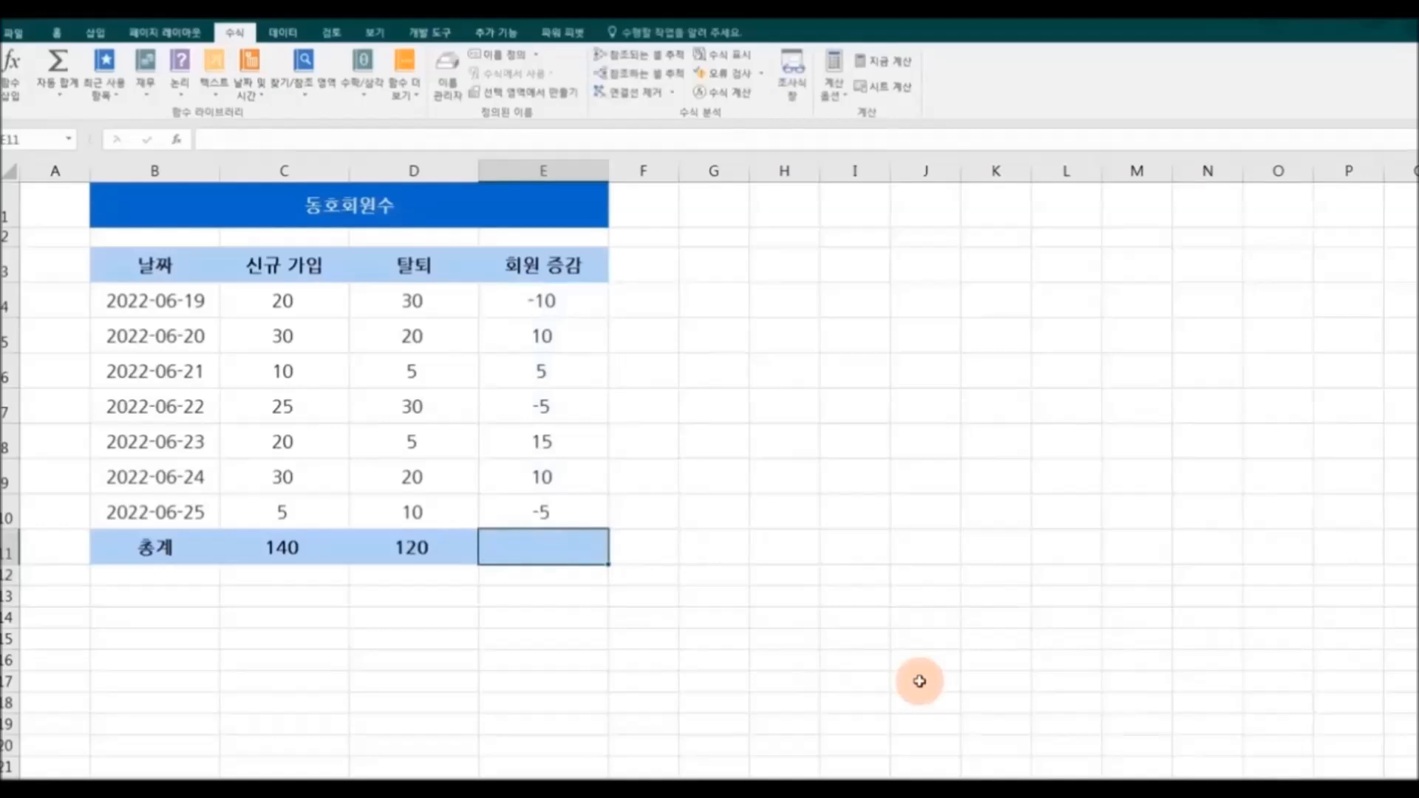
text(=su)
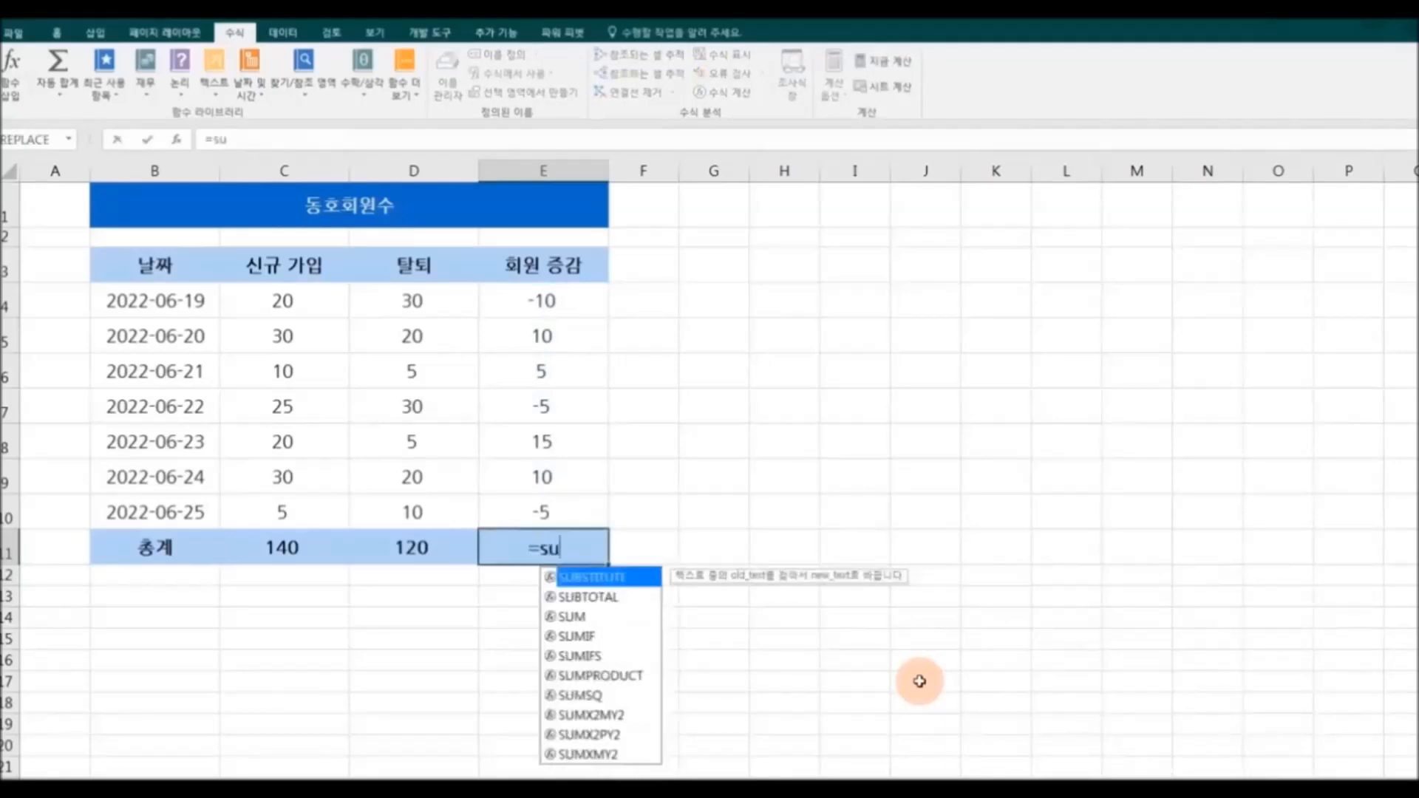
double_click(588, 616)
text(ab)
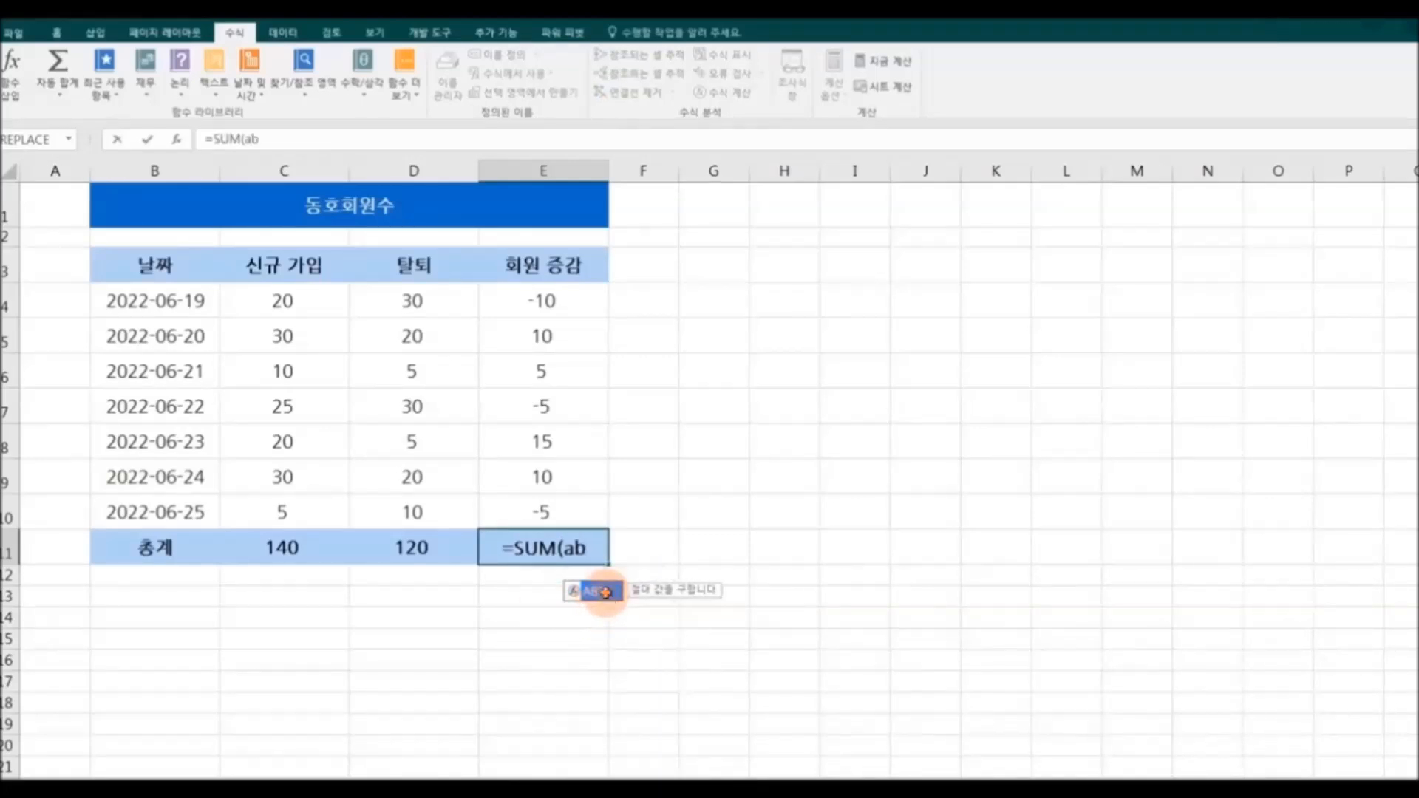
double_click(608, 597)
drag(581, 300, 579, 510)
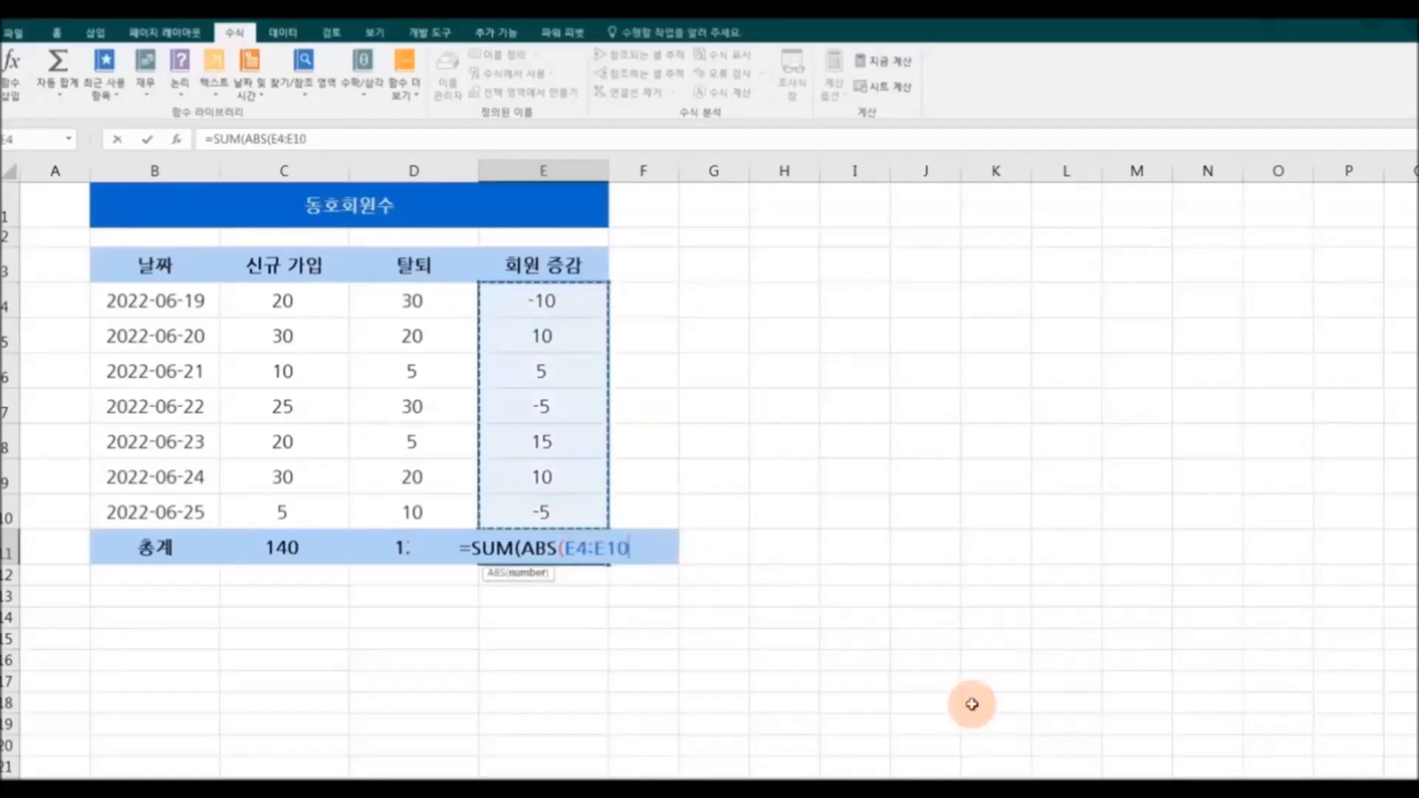
text()))
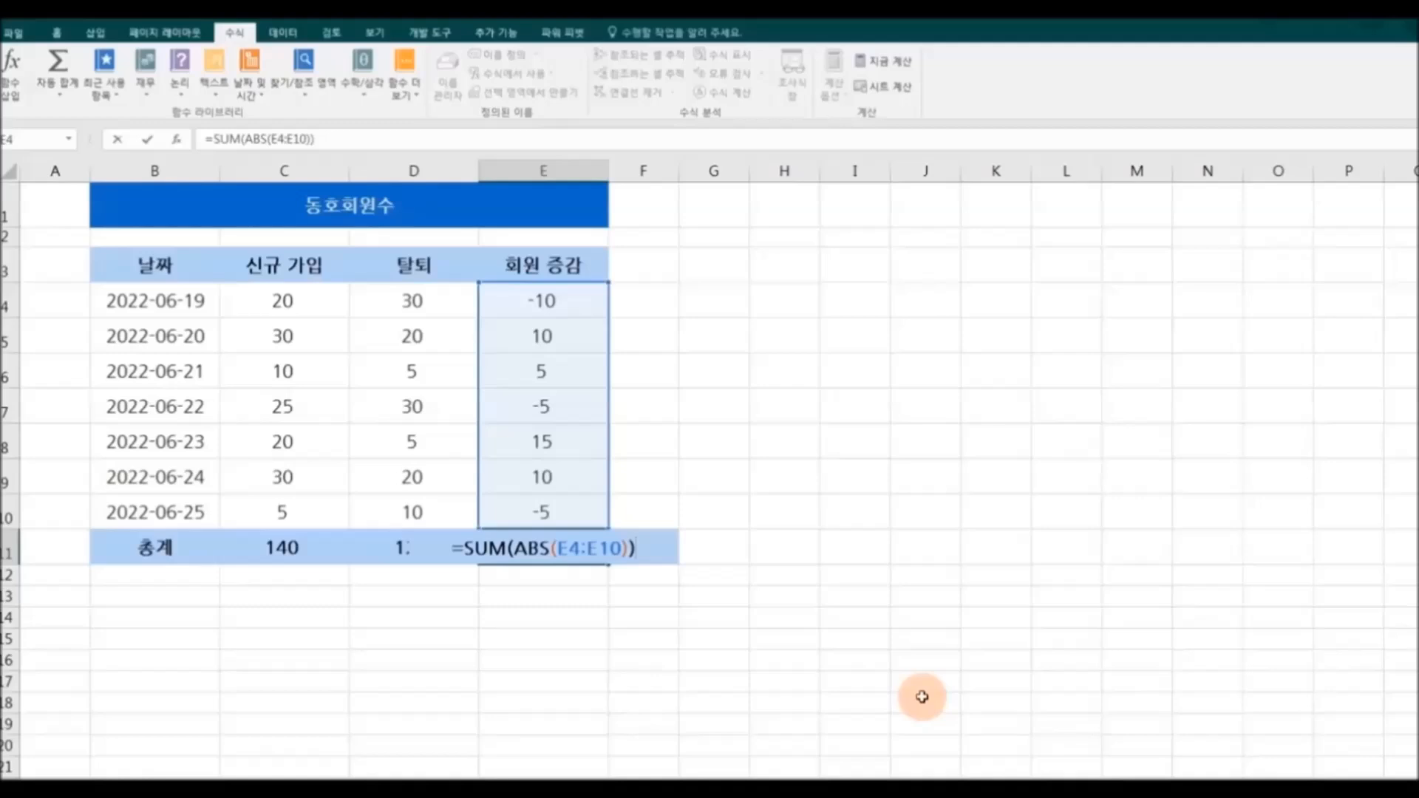
key(ctrl+shift+Return)
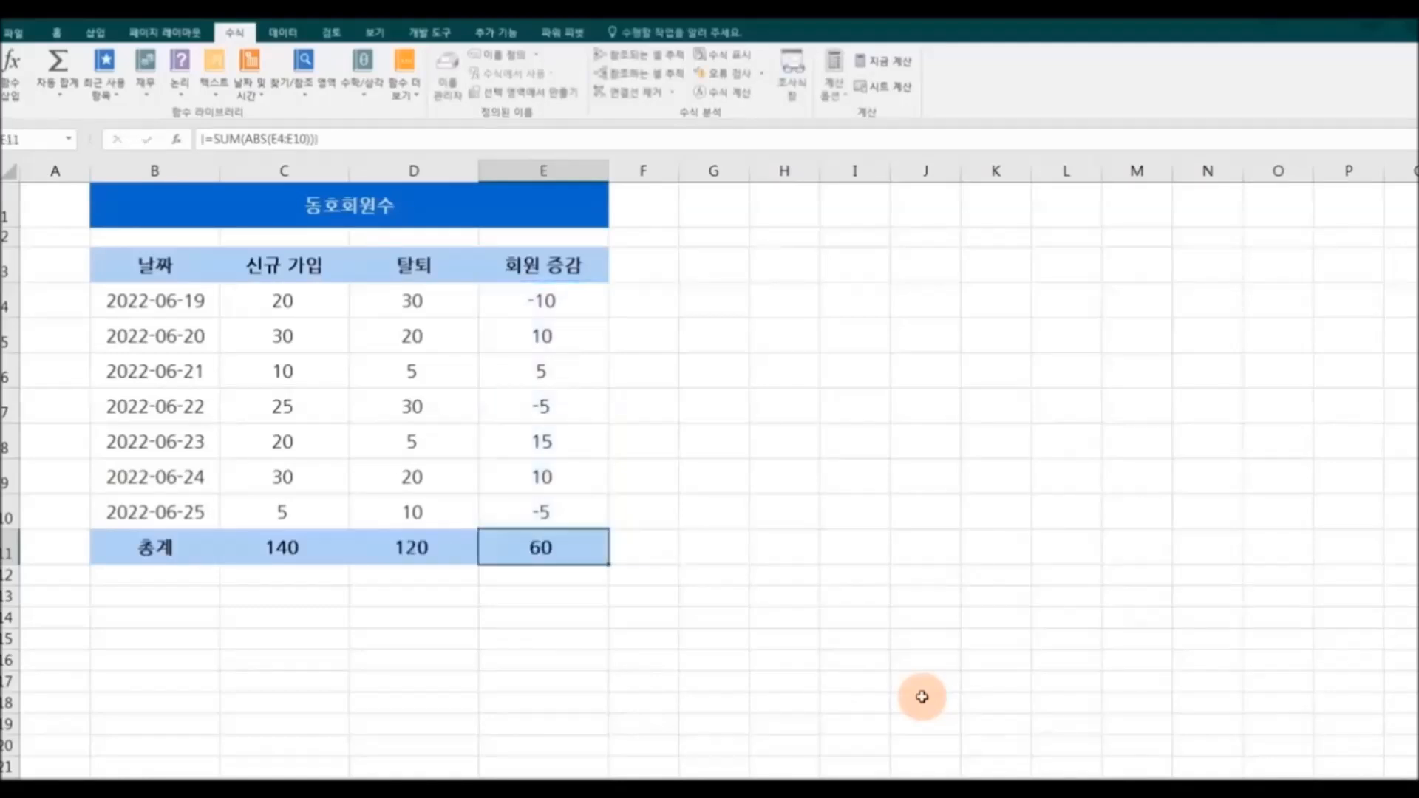
click(769, 472)
drag(591, 304, 579, 498)
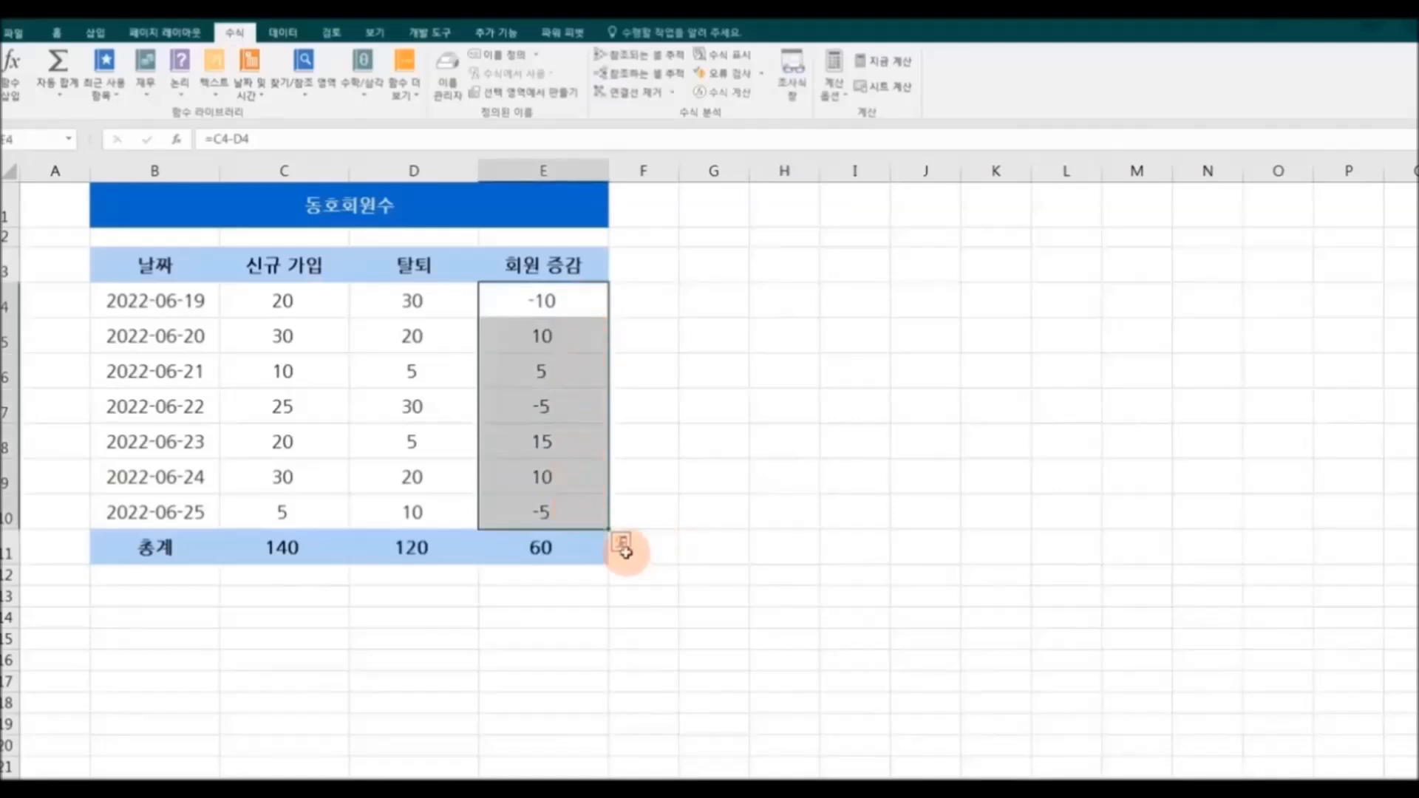
click(574, 557)
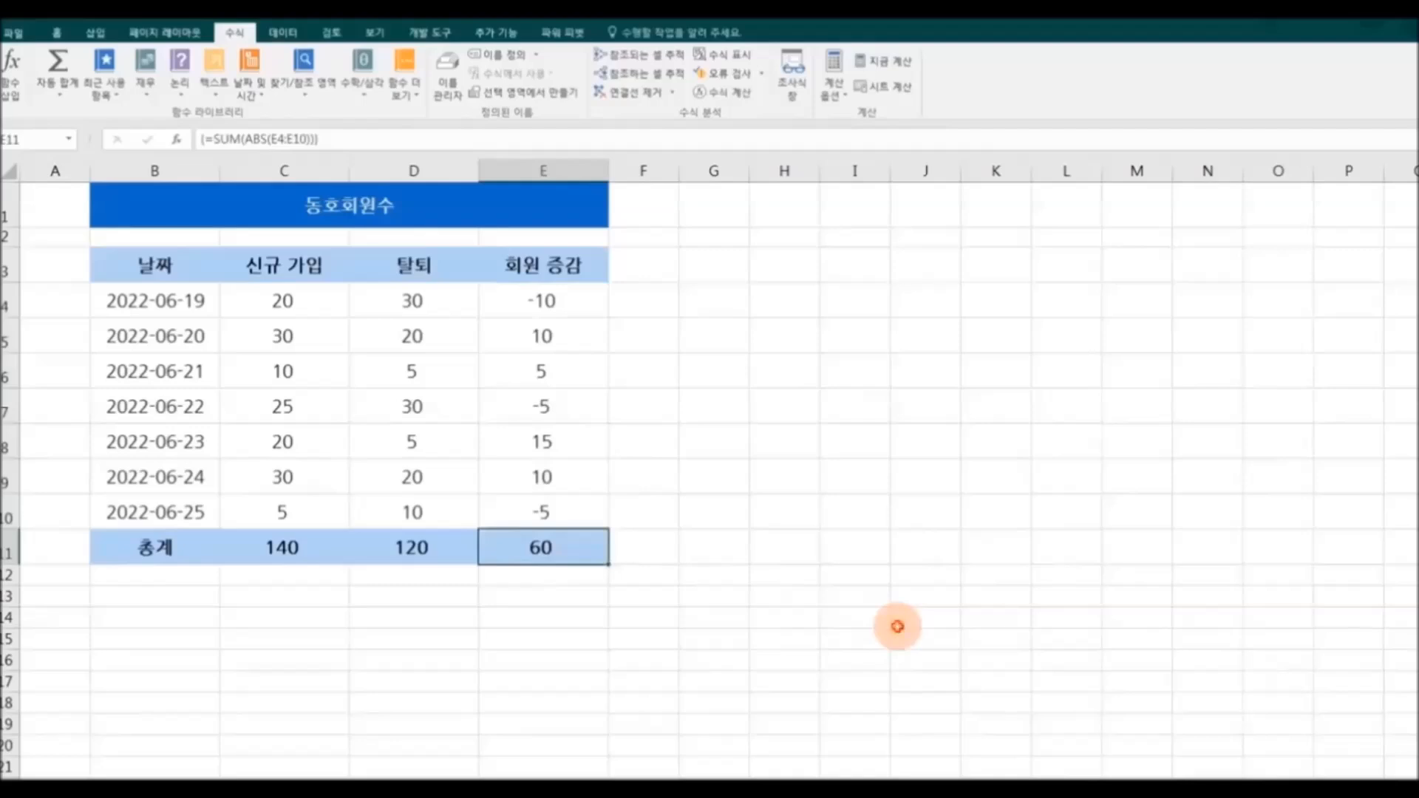
click(899, 625)
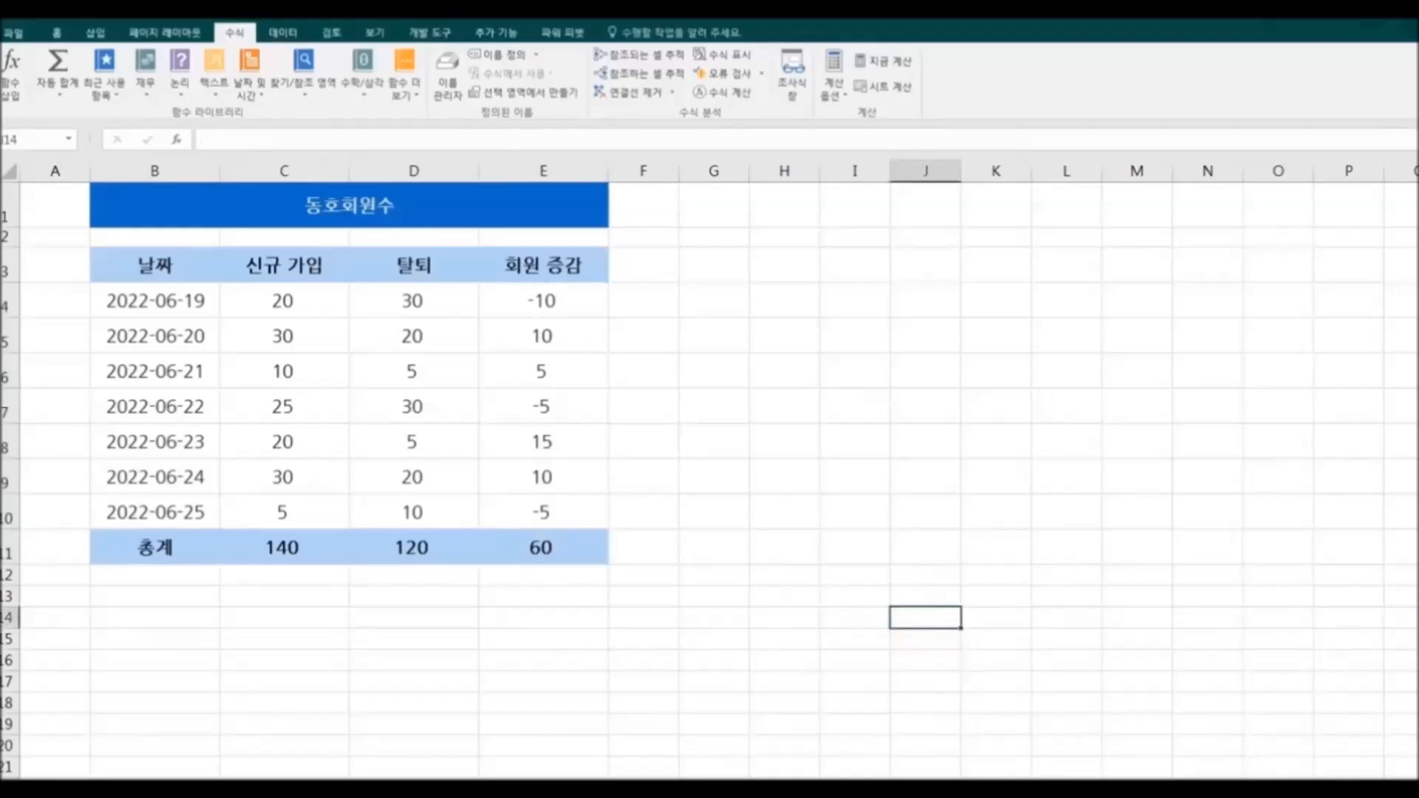